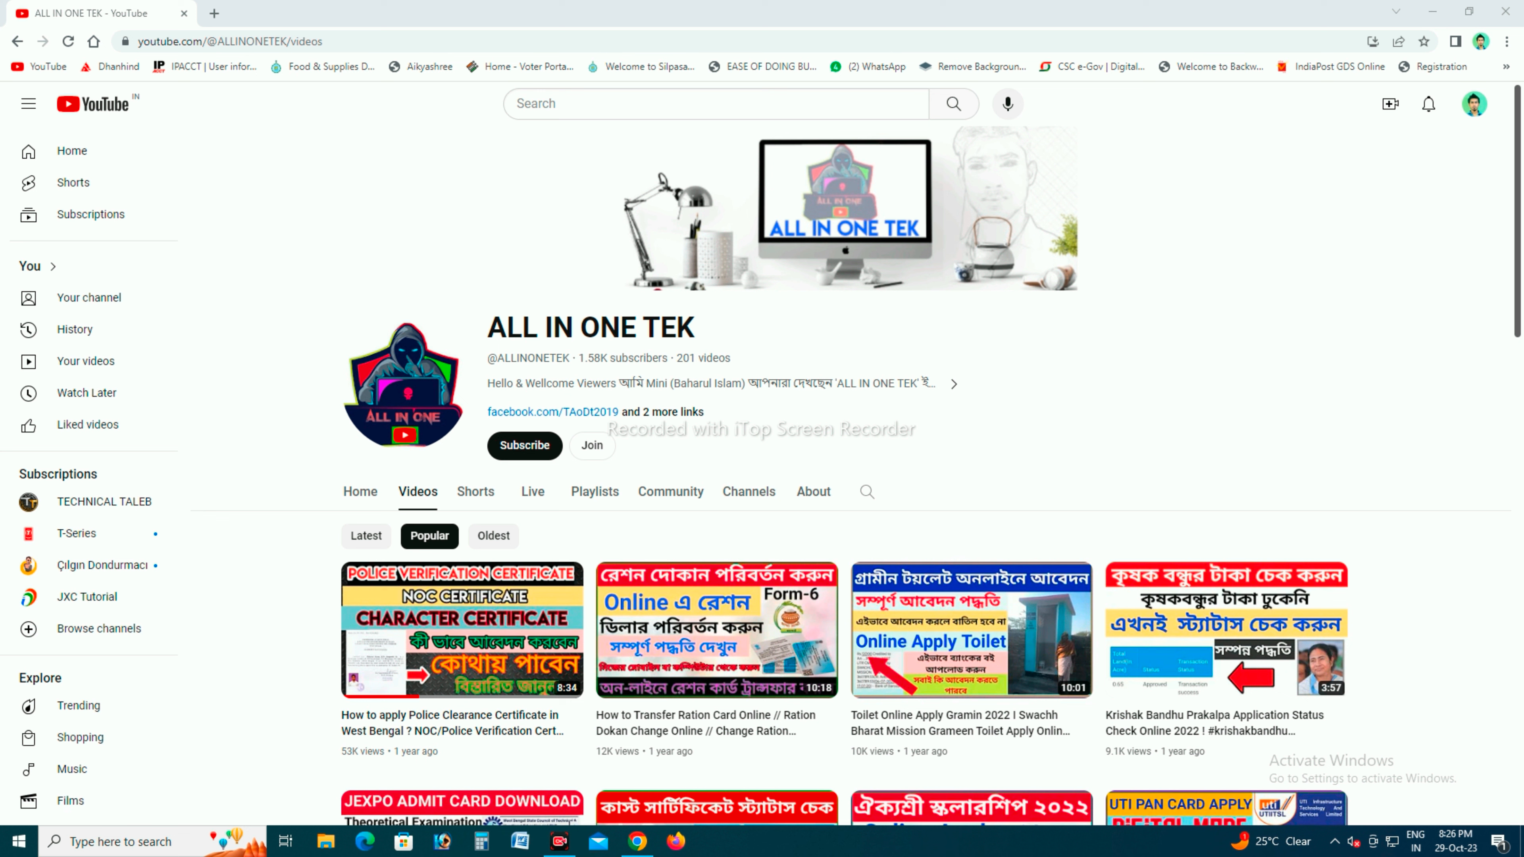
- Subscribe to the ALL IN ONE TEK channel and set its notifications to All
{"action": "left_click", "coordinate": [525, 445]}
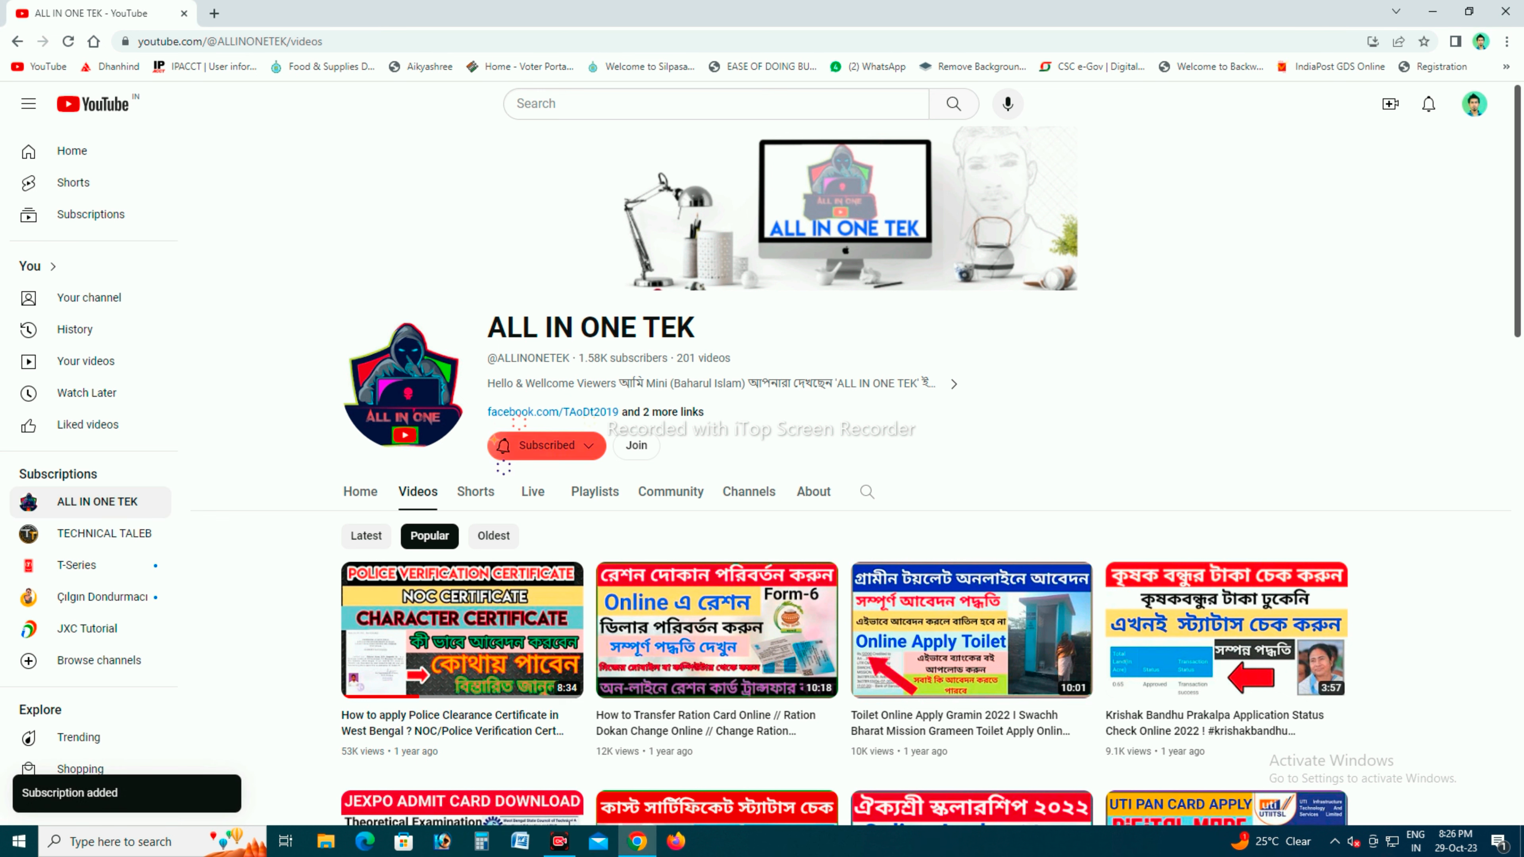
{"action": "left_click", "coordinate": [525, 446]}
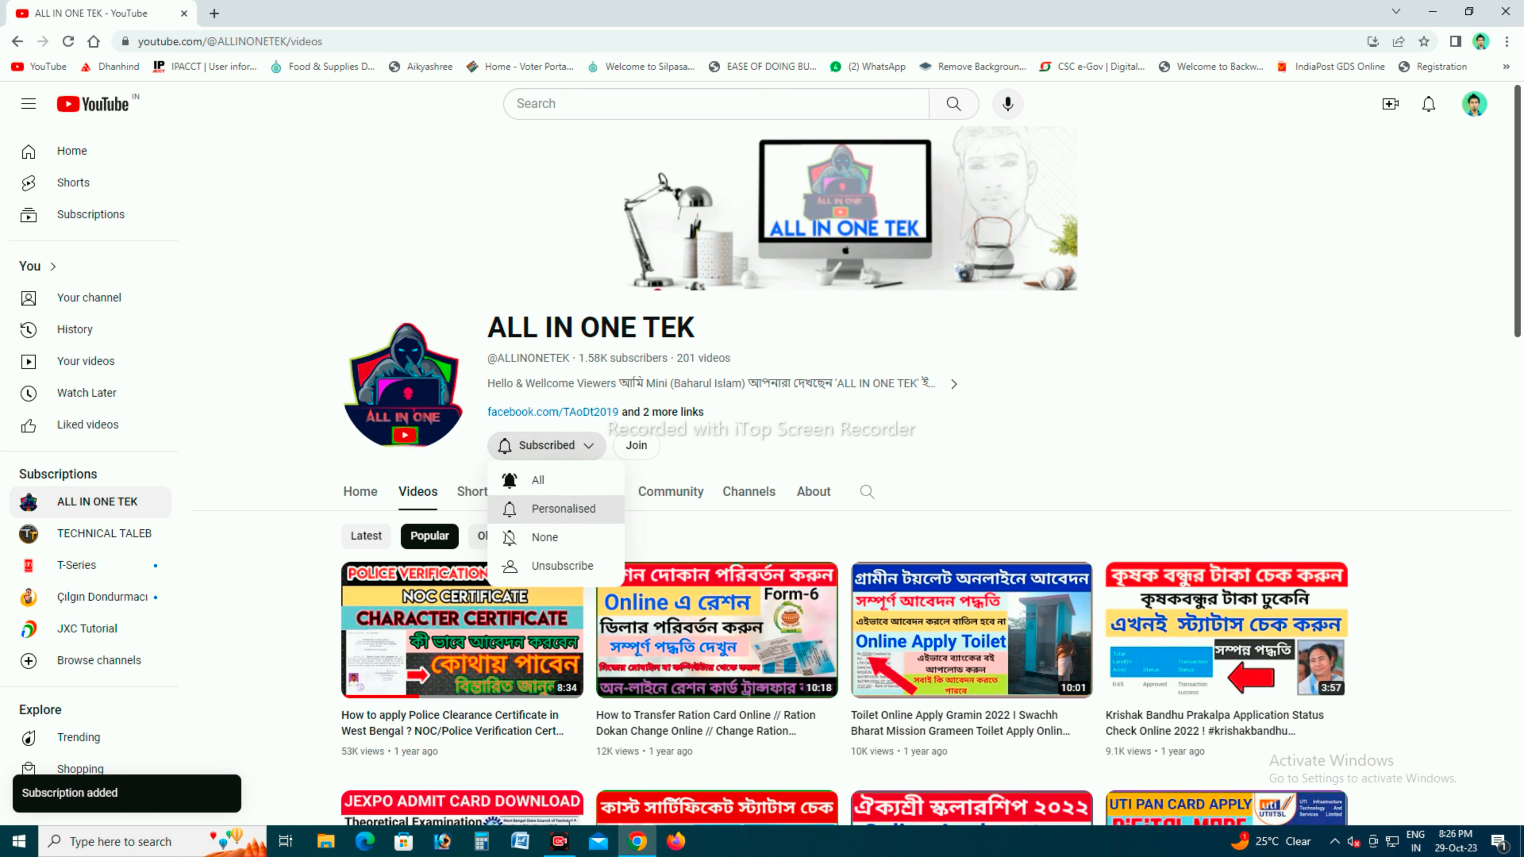
{"action": "left_click", "coordinate": [538, 479]}
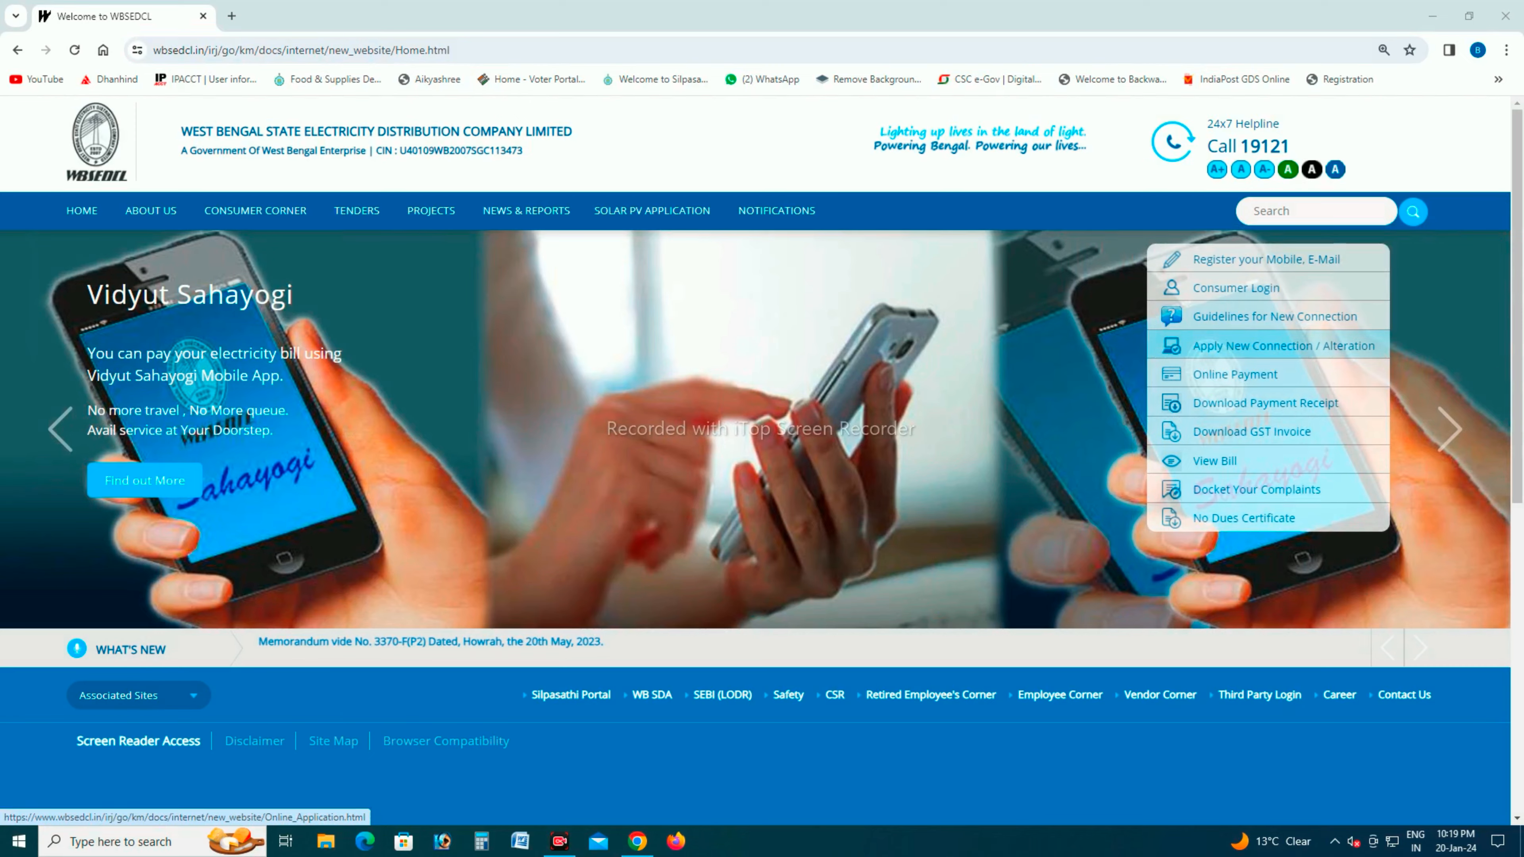
- Open the WBSEDCL online application page for a new connection or alteration
{"action": "left_click", "coordinate": [1282, 346]}
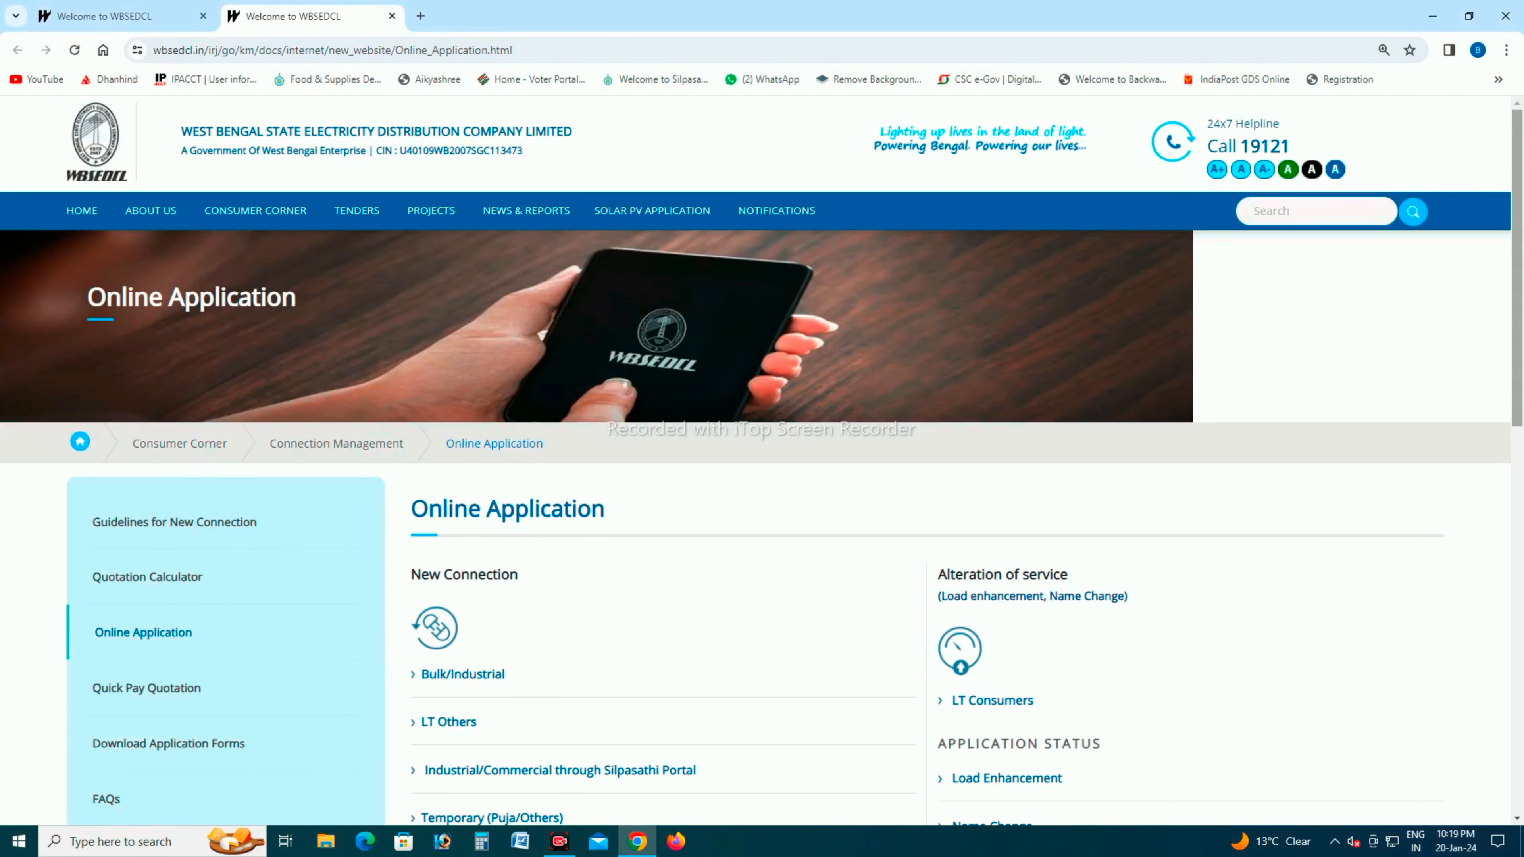
{"action": "scroll", "coordinate": [762, 480], "scroll_direction": "down", "scroll_amount": 3}
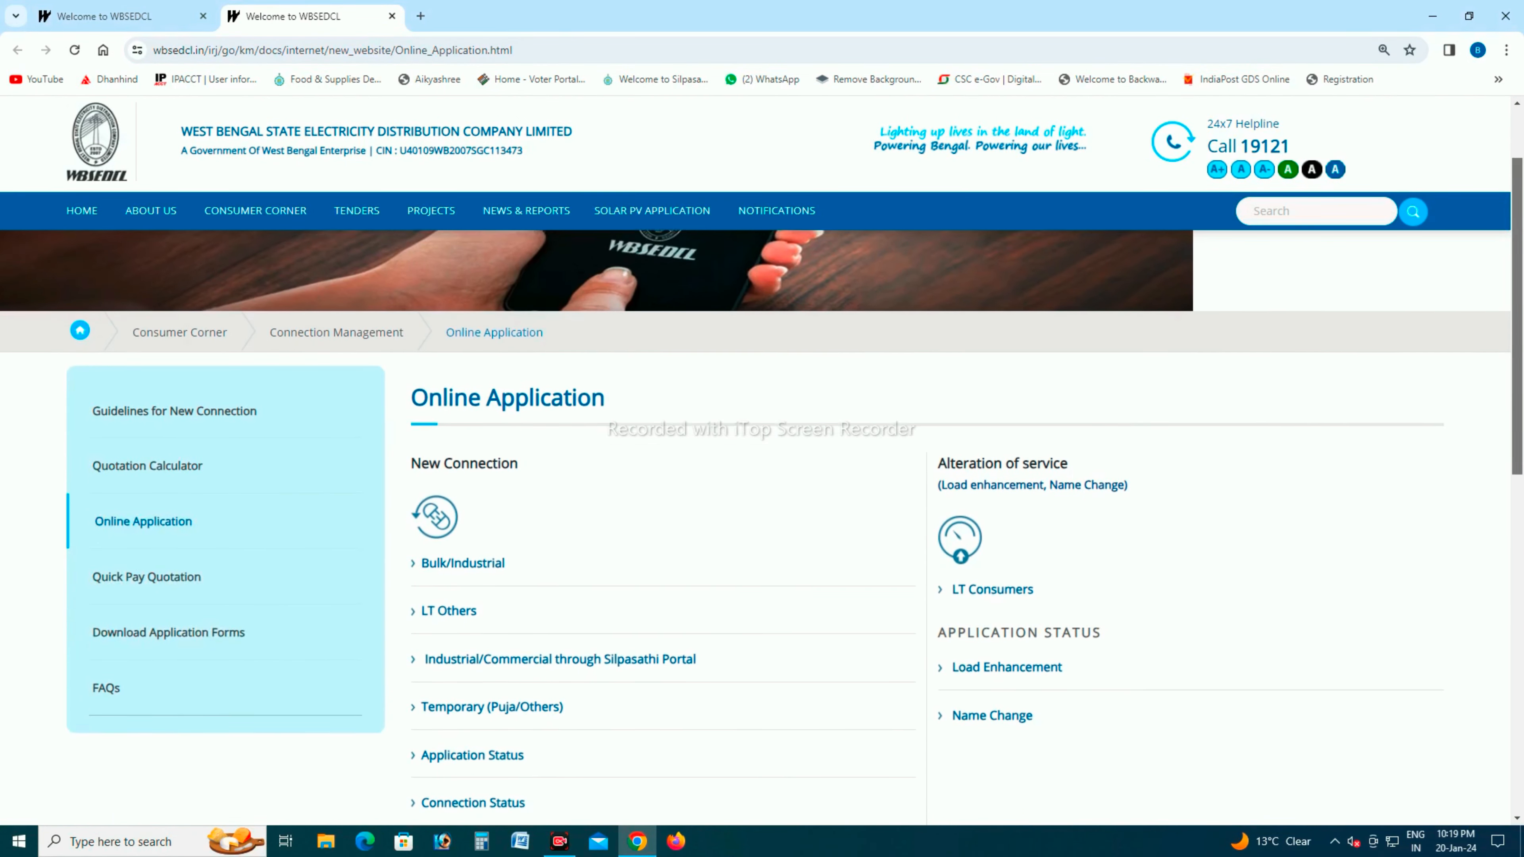
{"action": "left_click_drag", "start_coordinate": [1517, 346], "coordinate": [1517, 349]}
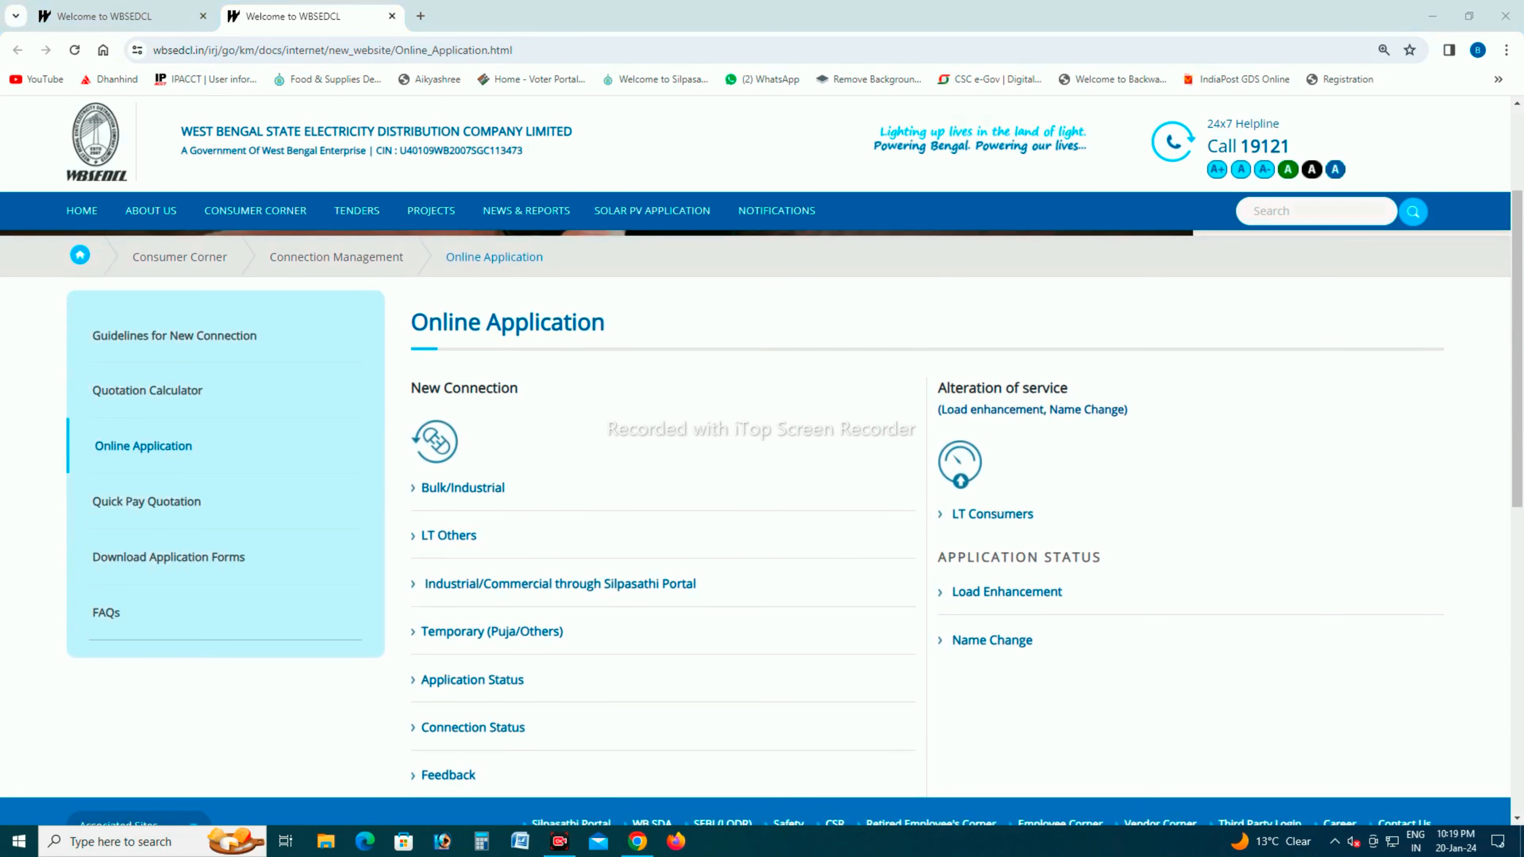
- Examine the new connection options on the Online Application page, from Bulk/Industrial through Connection Status
{"action": "mouse_move", "coordinate": [392, 284]}
{"action": "left_mouse_down"}
{"action": "mouse_move", "coordinate": [715, 367]}
{"action": "mouse_move", "coordinate": [727, 350]}
{"action": "left_mouse_up"}
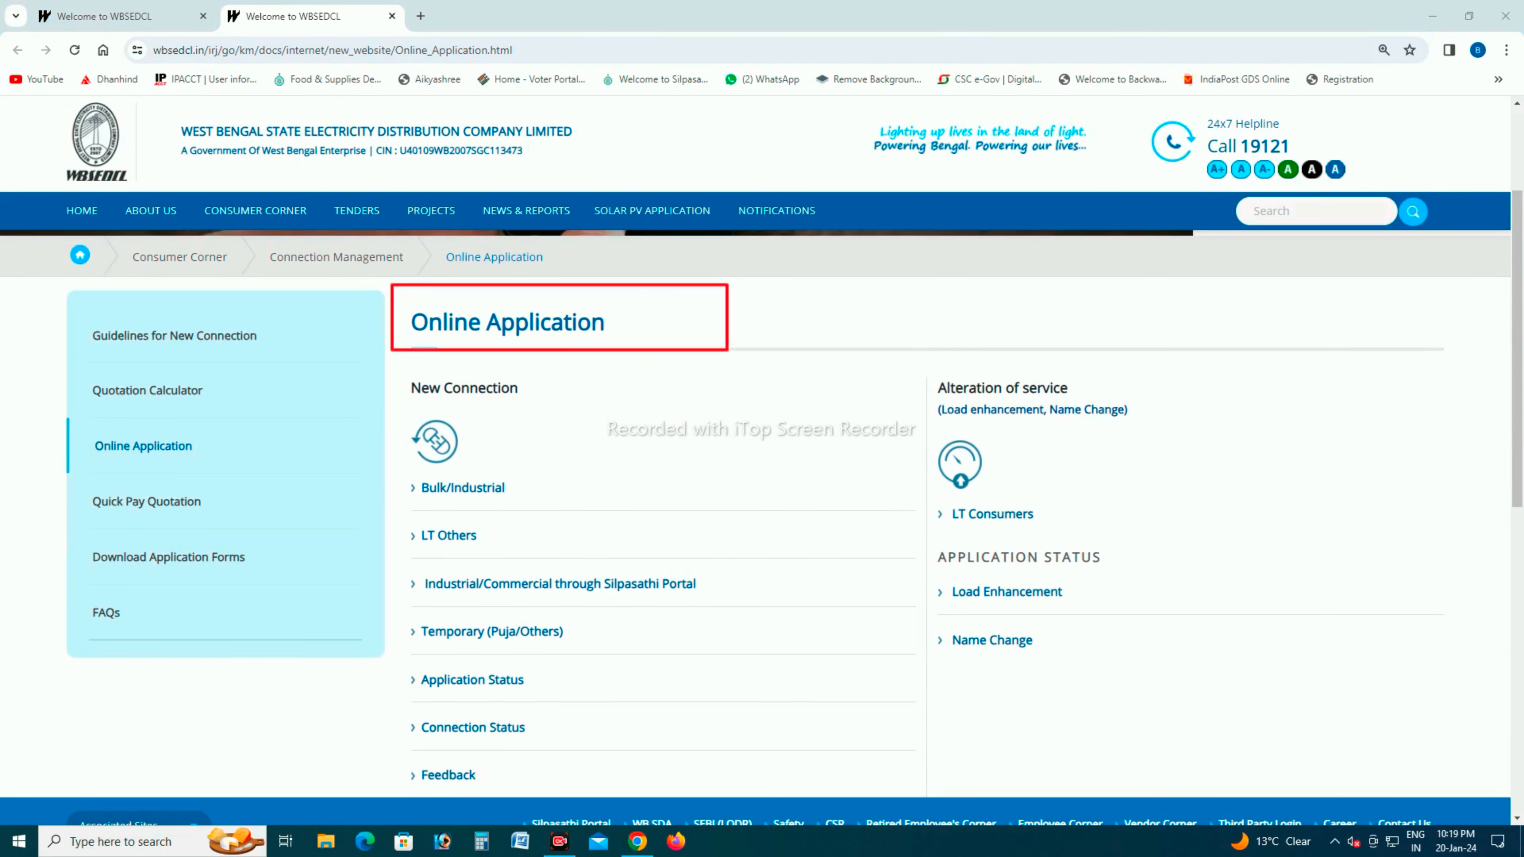
{"action": "left_click_drag", "start_coordinate": [406, 366], "coordinate": [550, 403]}
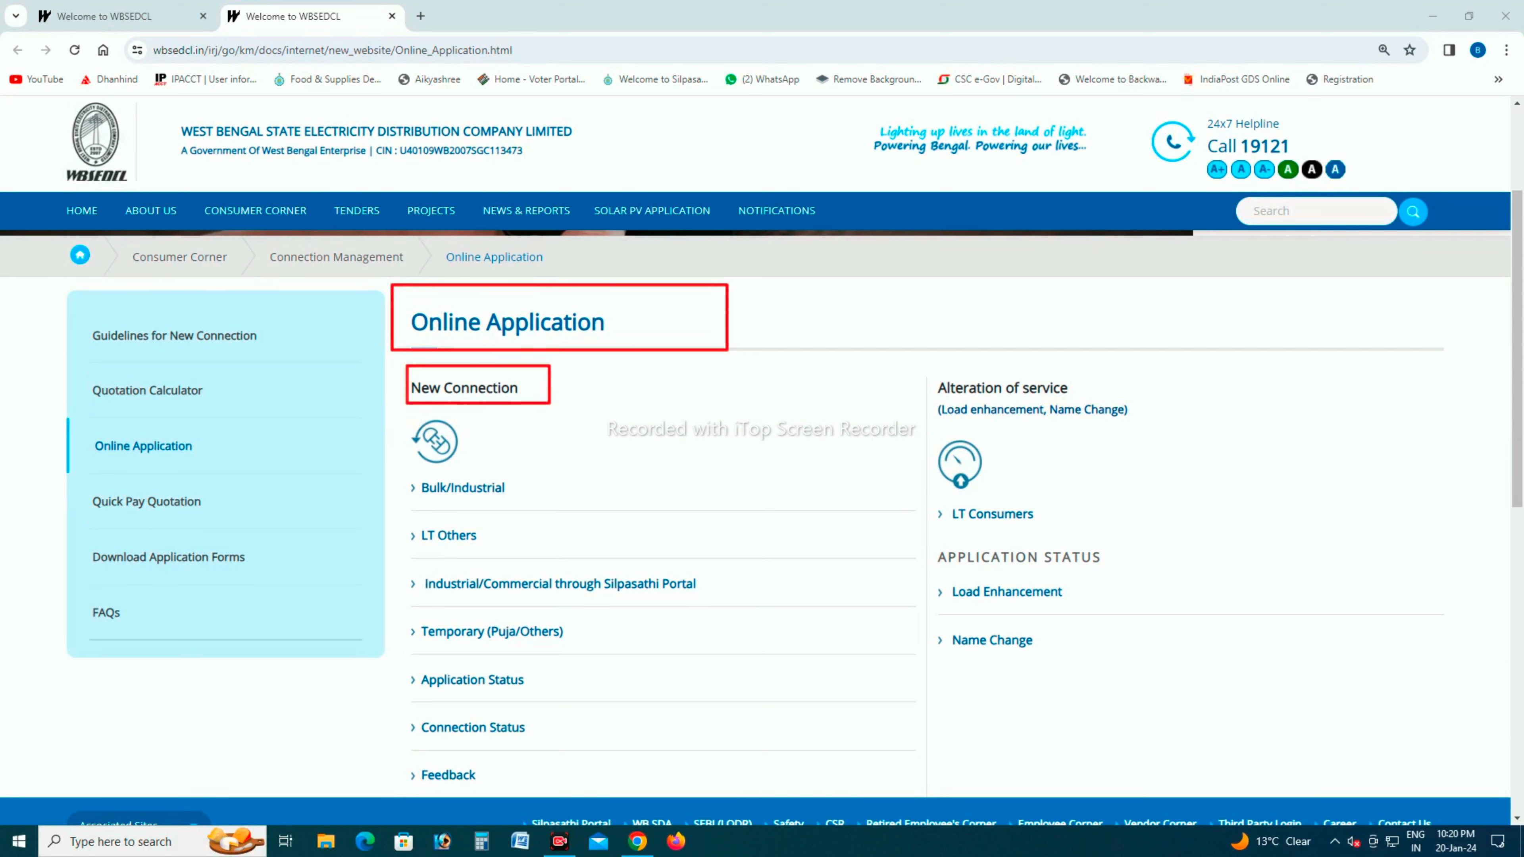
{"action": "left_click_drag", "start_coordinate": [400, 469], "coordinate": [559, 496]}
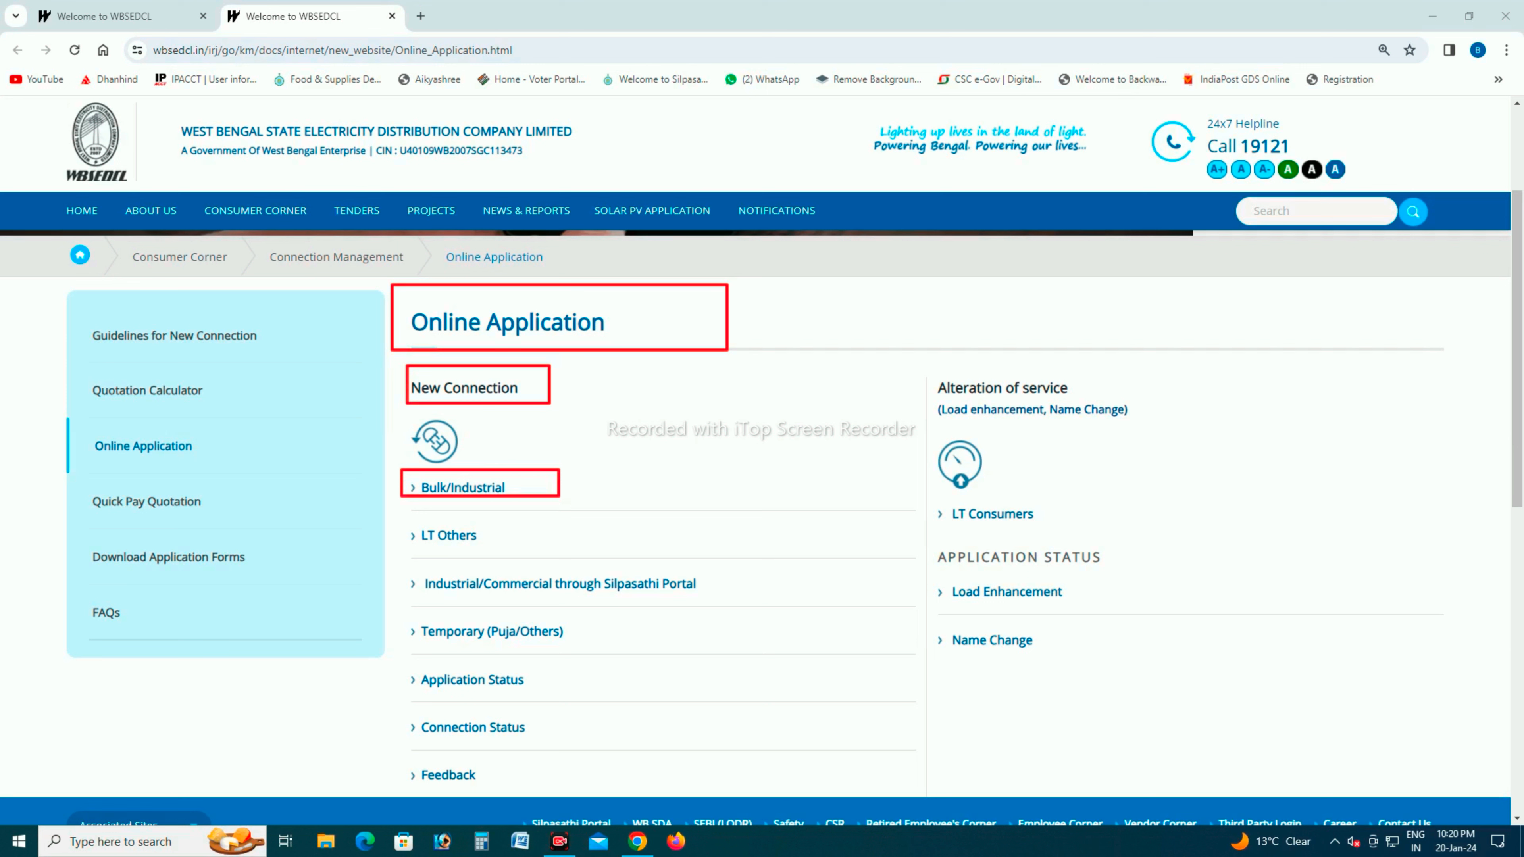
{"action": "left_click_drag", "start_coordinate": [392, 516], "coordinate": [518, 546]}
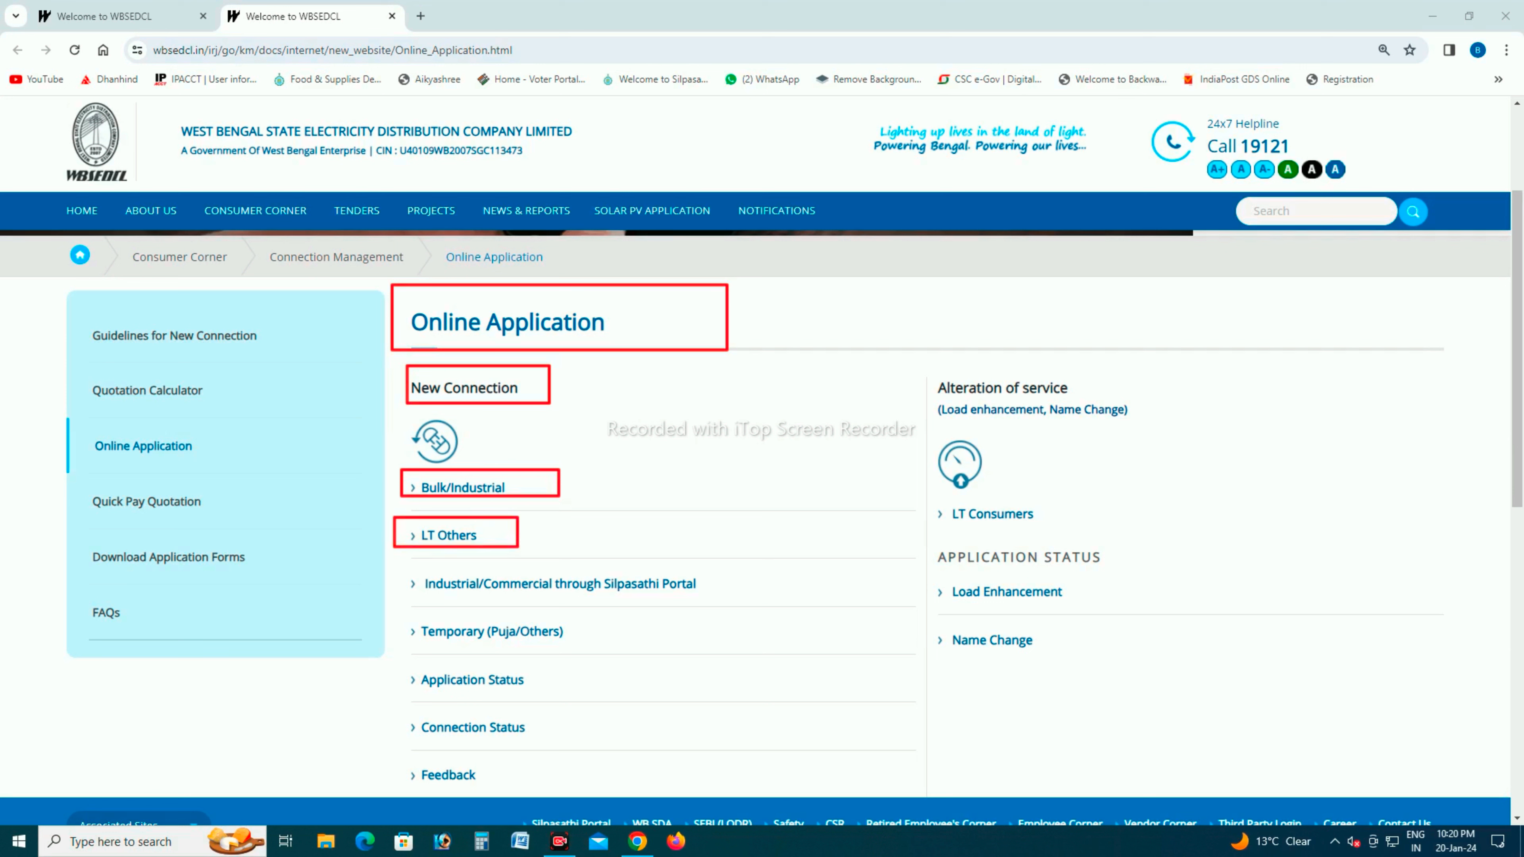
{"action": "mouse_move", "coordinate": [392, 562]}
{"action": "left_mouse_down"}
{"action": "mouse_move", "coordinate": [621, 603]}
{"action": "mouse_move", "coordinate": [735, 605]}
{"action": "left_mouse_up"}
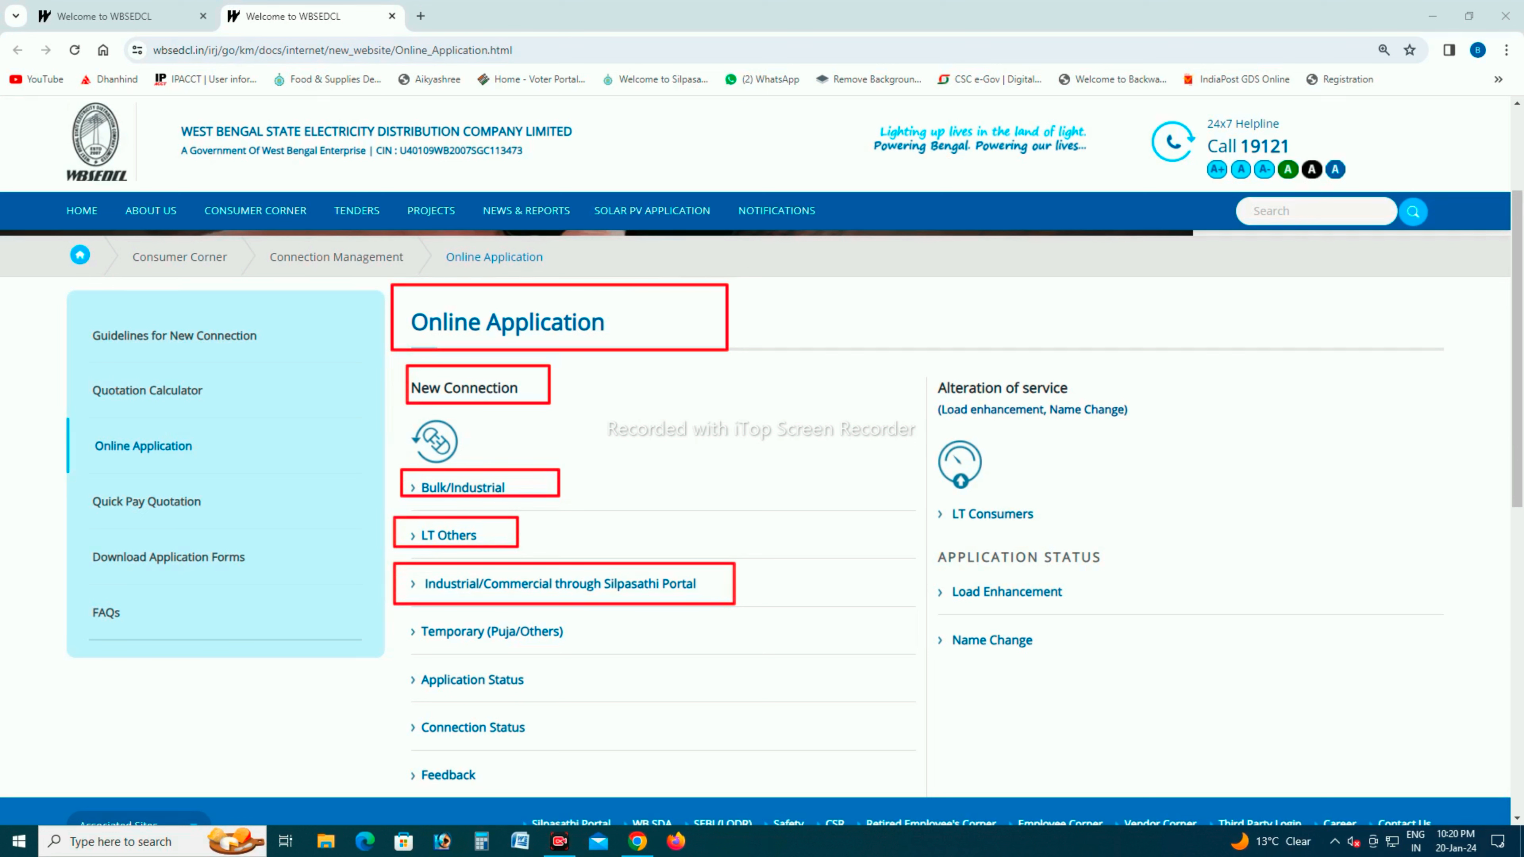
{"action": "left_click_drag", "start_coordinate": [391, 608], "coordinate": [613, 647]}
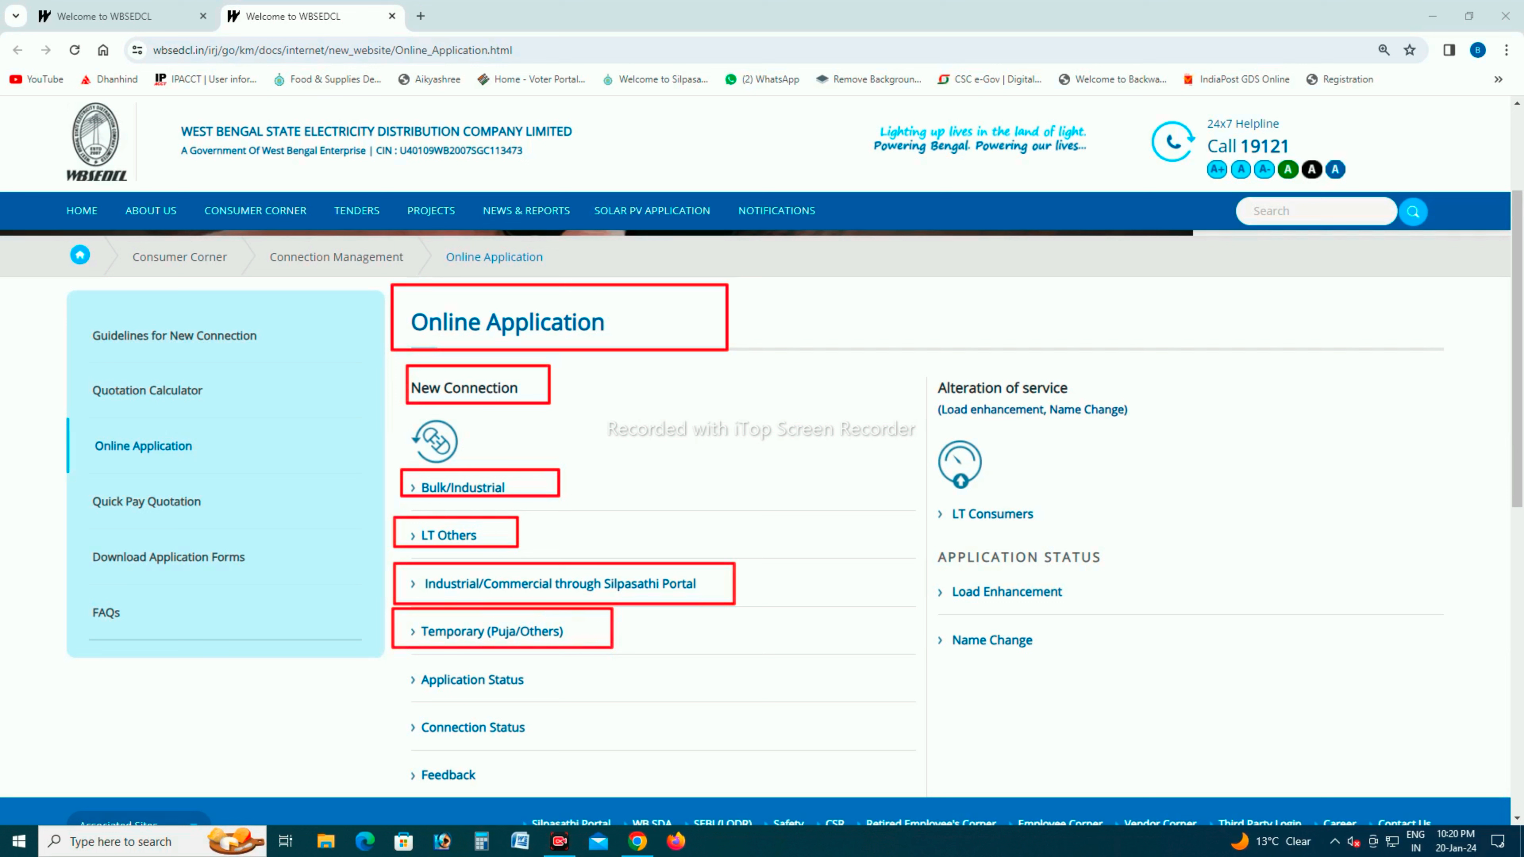
{"action": "left_click_drag", "start_coordinate": [400, 661], "coordinate": [564, 689]}
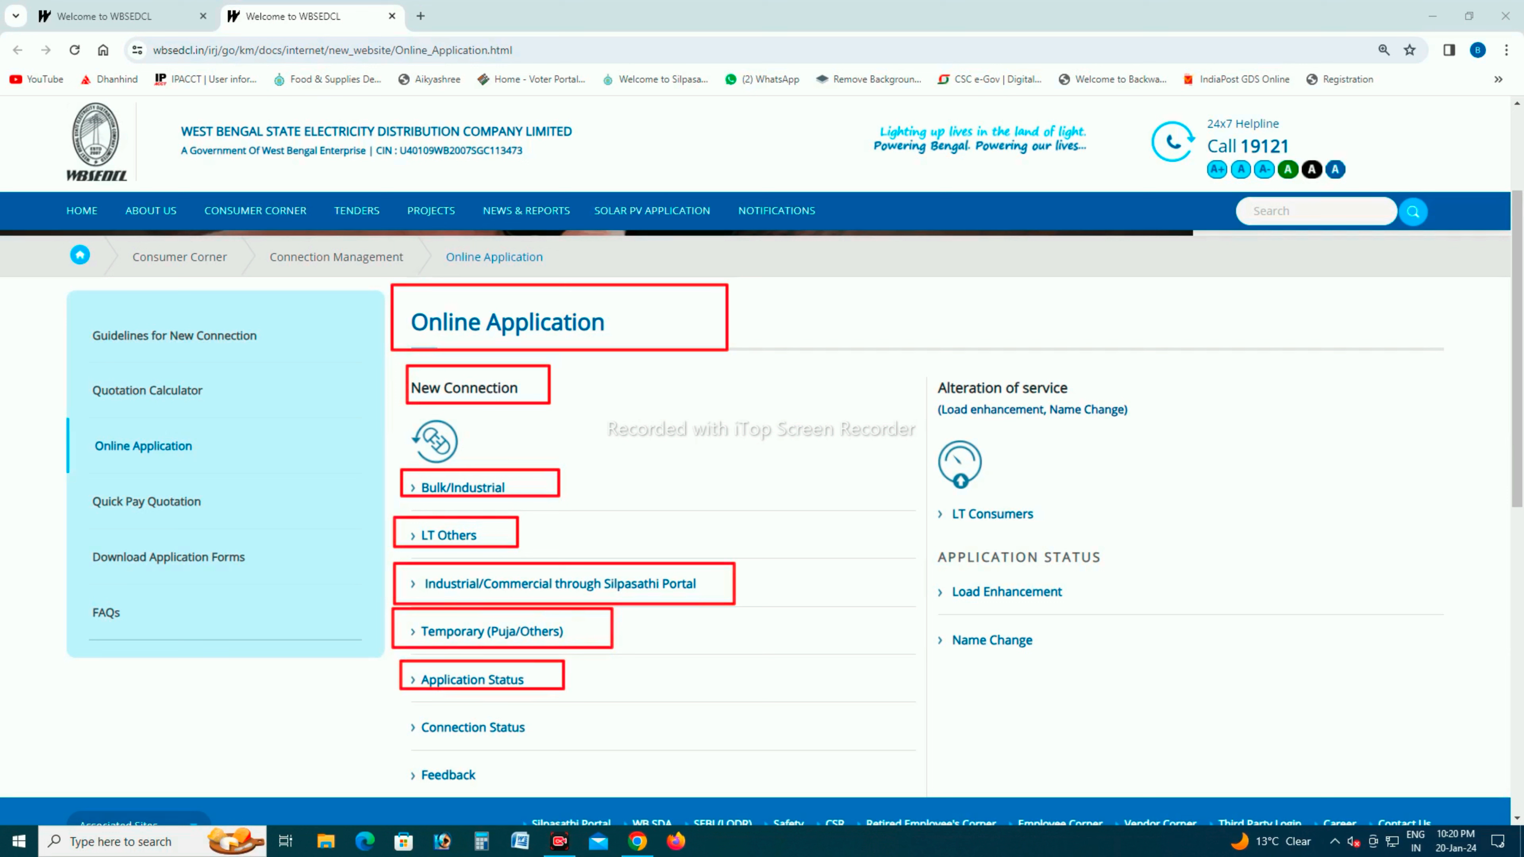
{"action": "left_click_drag", "start_coordinate": [402, 705], "coordinate": [552, 741]}
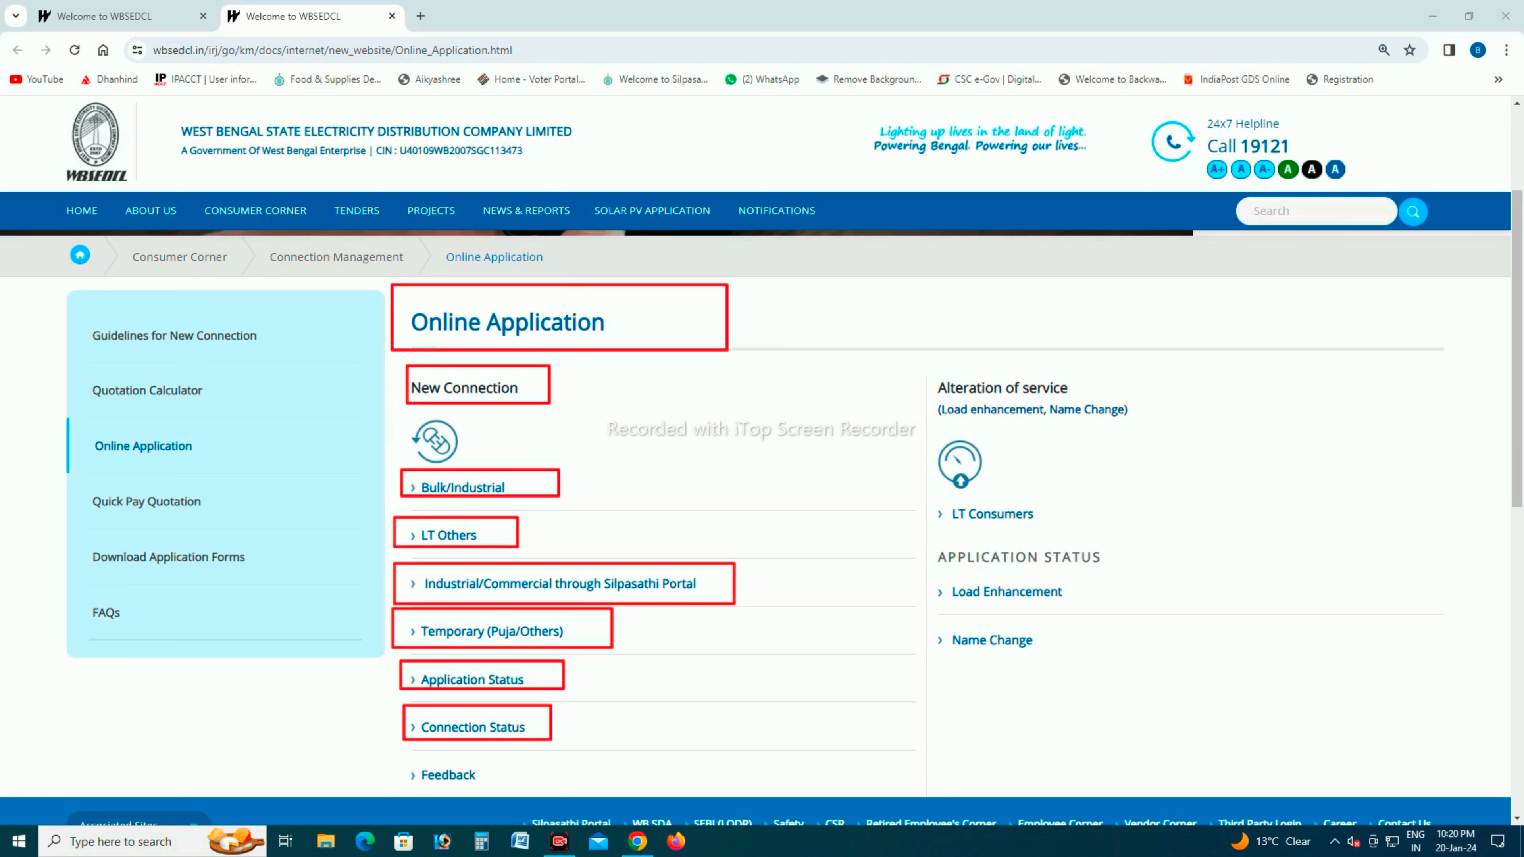
{"action": "key", "text": "Escape"}
- Open the LT Others new connection login page and start the new user registration
{"action": "scroll", "coordinate": [755, 528], "scroll_direction": "down", "scroll_amount": 1}
{"action": "scroll", "coordinate": [756, 528], "scroll_direction": "up", "scroll_amount": 2}
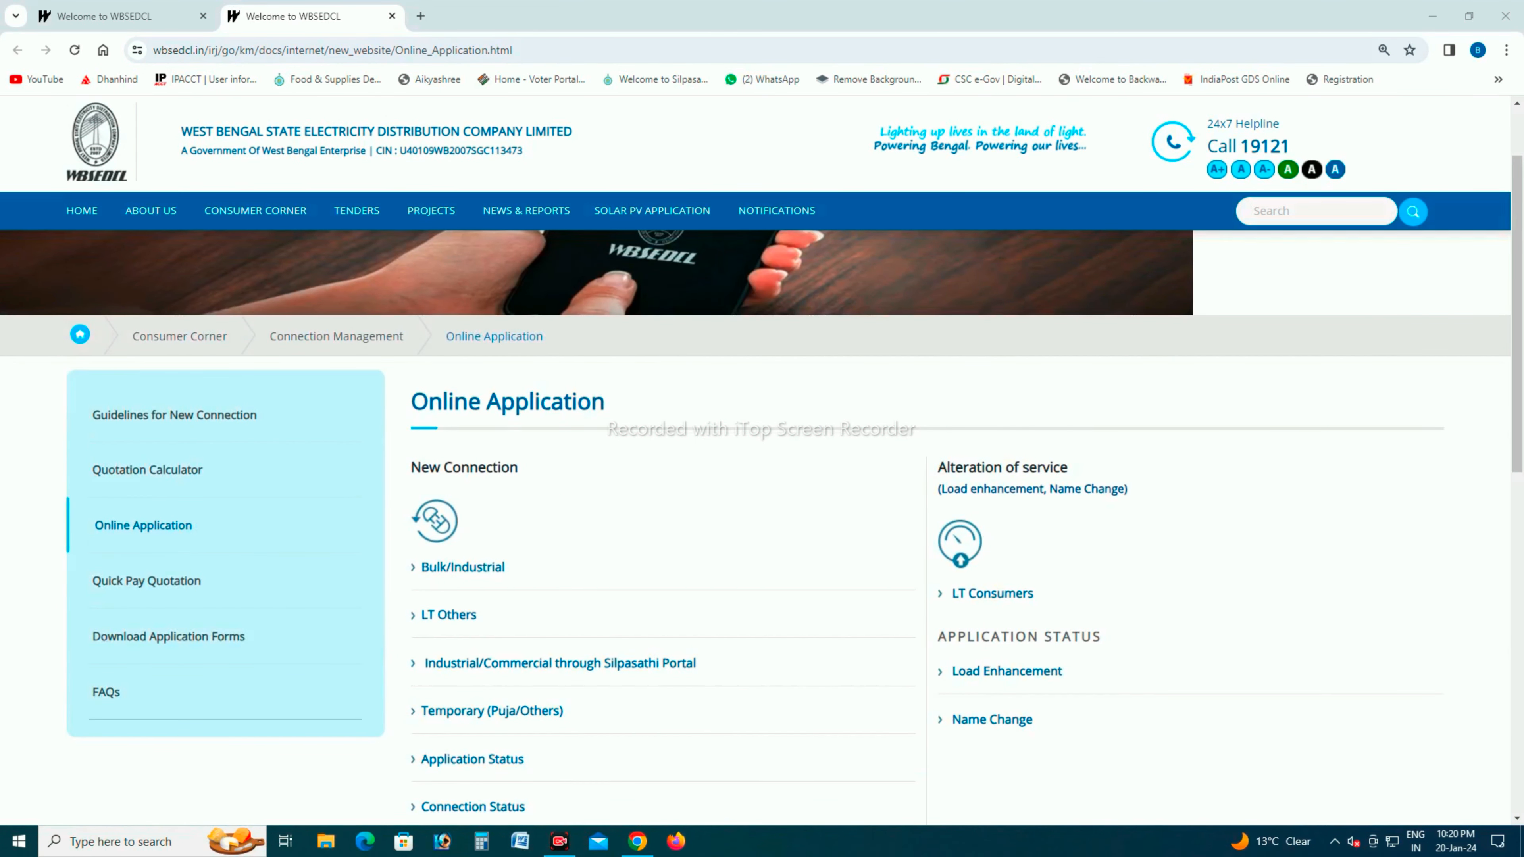
{"action": "mouse_move", "coordinate": [401, 592]}
{"action": "left_mouse_down"}
{"action": "mouse_move", "coordinate": [593, 640]}
{"action": "mouse_move", "coordinate": [429, 610]}
{"action": "mouse_move", "coordinate": [548, 630]}
{"action": "left_mouse_up"}
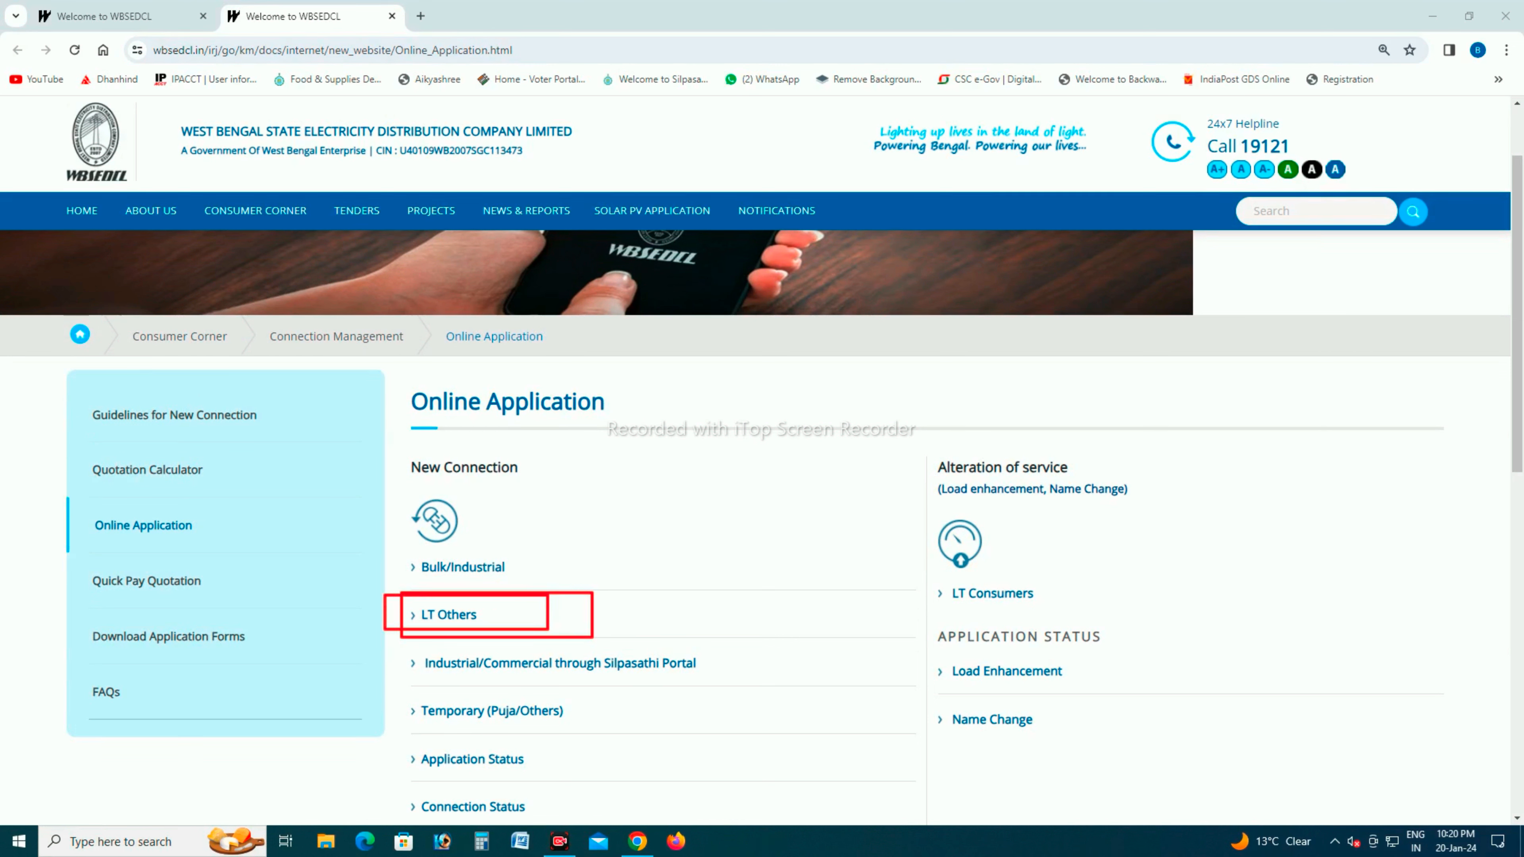
{"action": "key", "text": "Escape"}
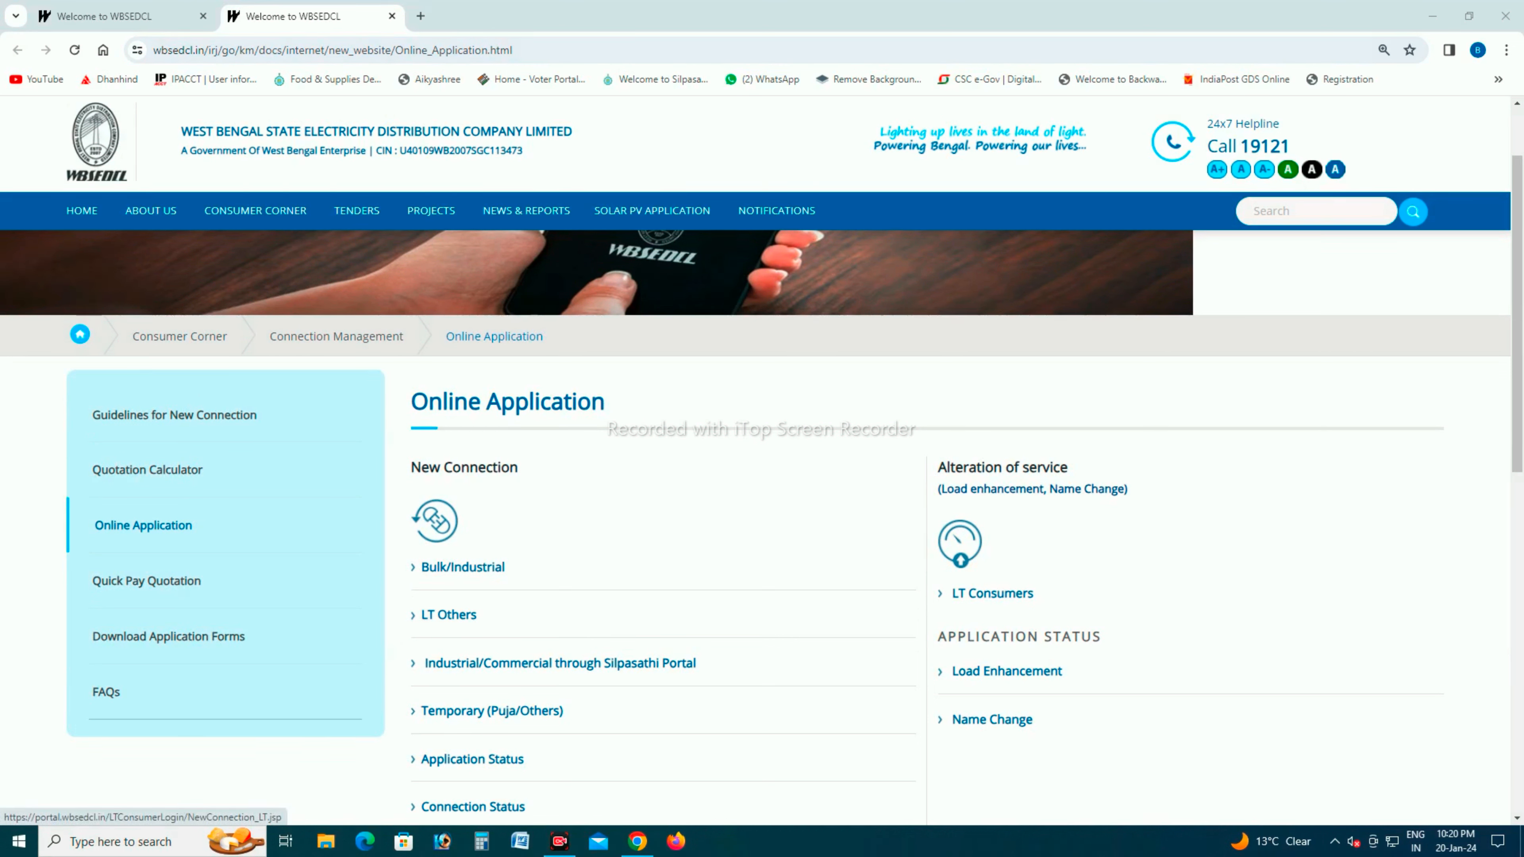
{"action": "left_click", "coordinate": [448, 615]}
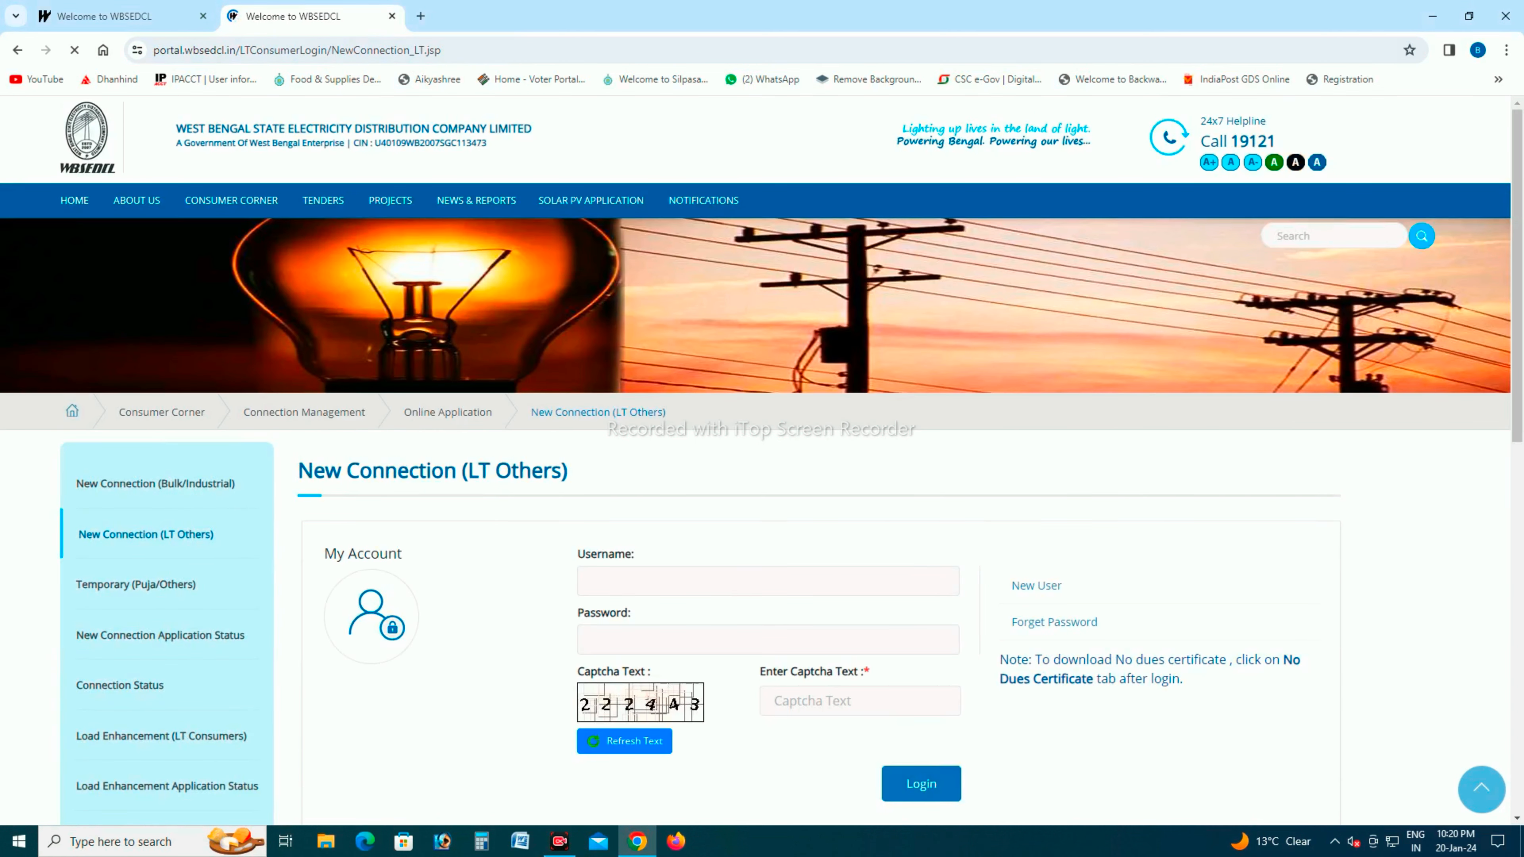
{"action": "scroll", "coordinate": [762, 480], "scroll_direction": "down", "scroll_amount": 2}
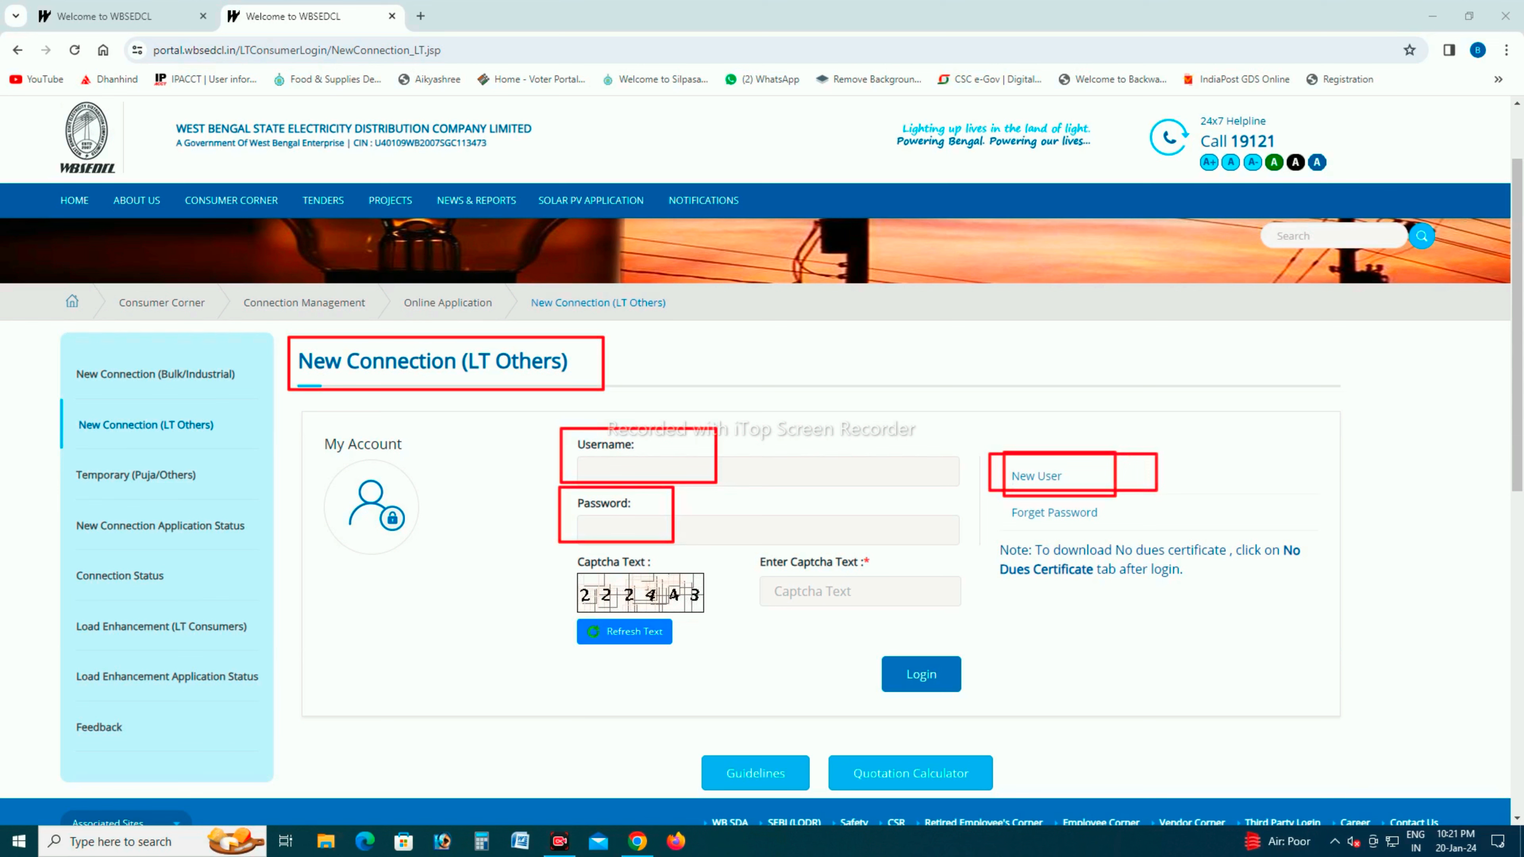
{"action": "left_click", "coordinate": [1036, 476]}
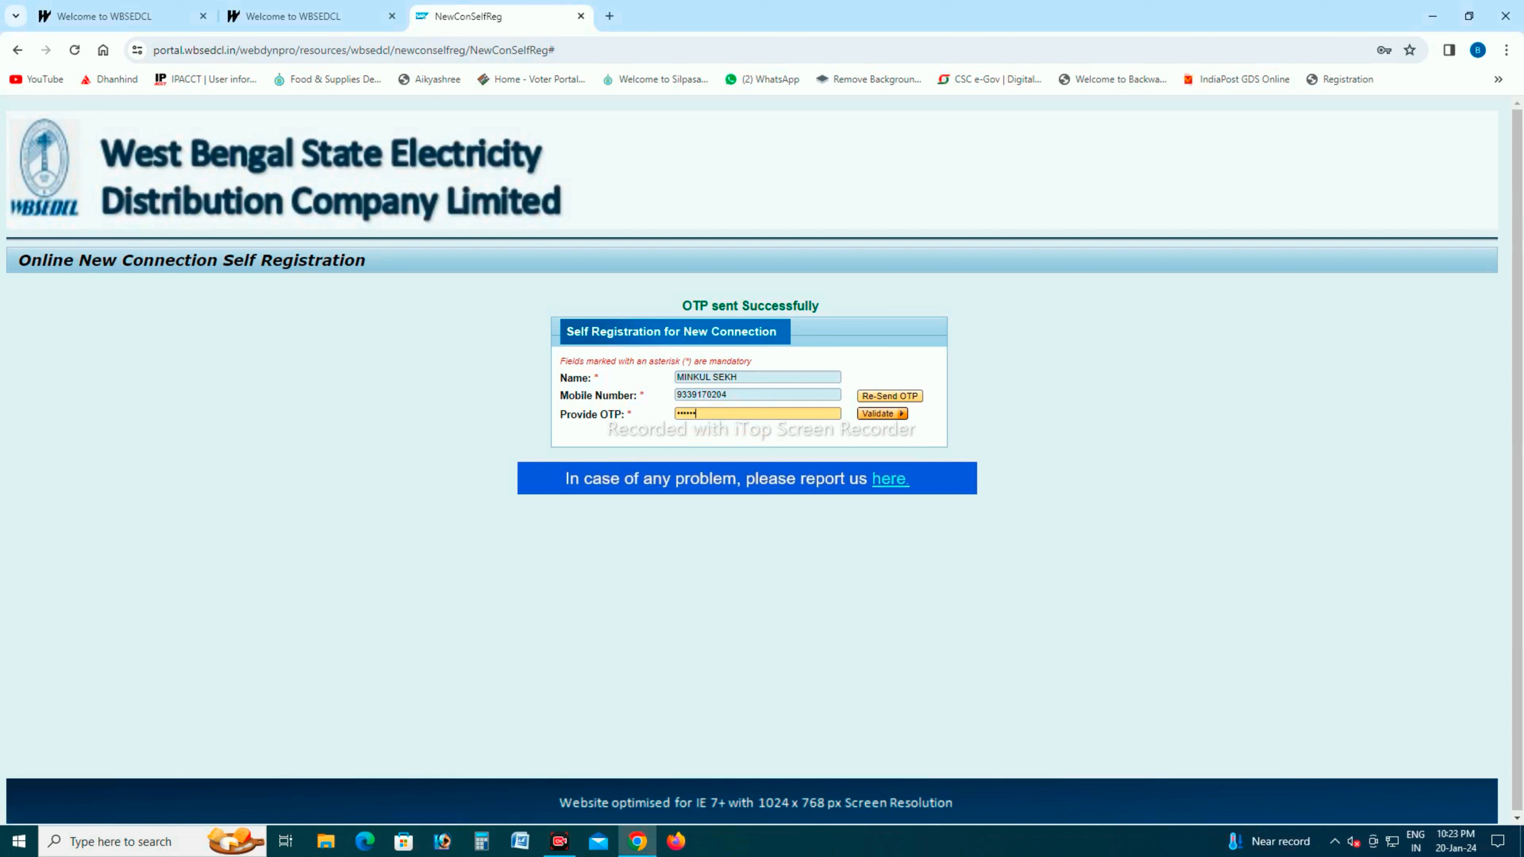
- Verify the mobile number and the email ID in the self registration form with their one-time passwords
{"action": "left_click", "coordinate": [881, 413]}
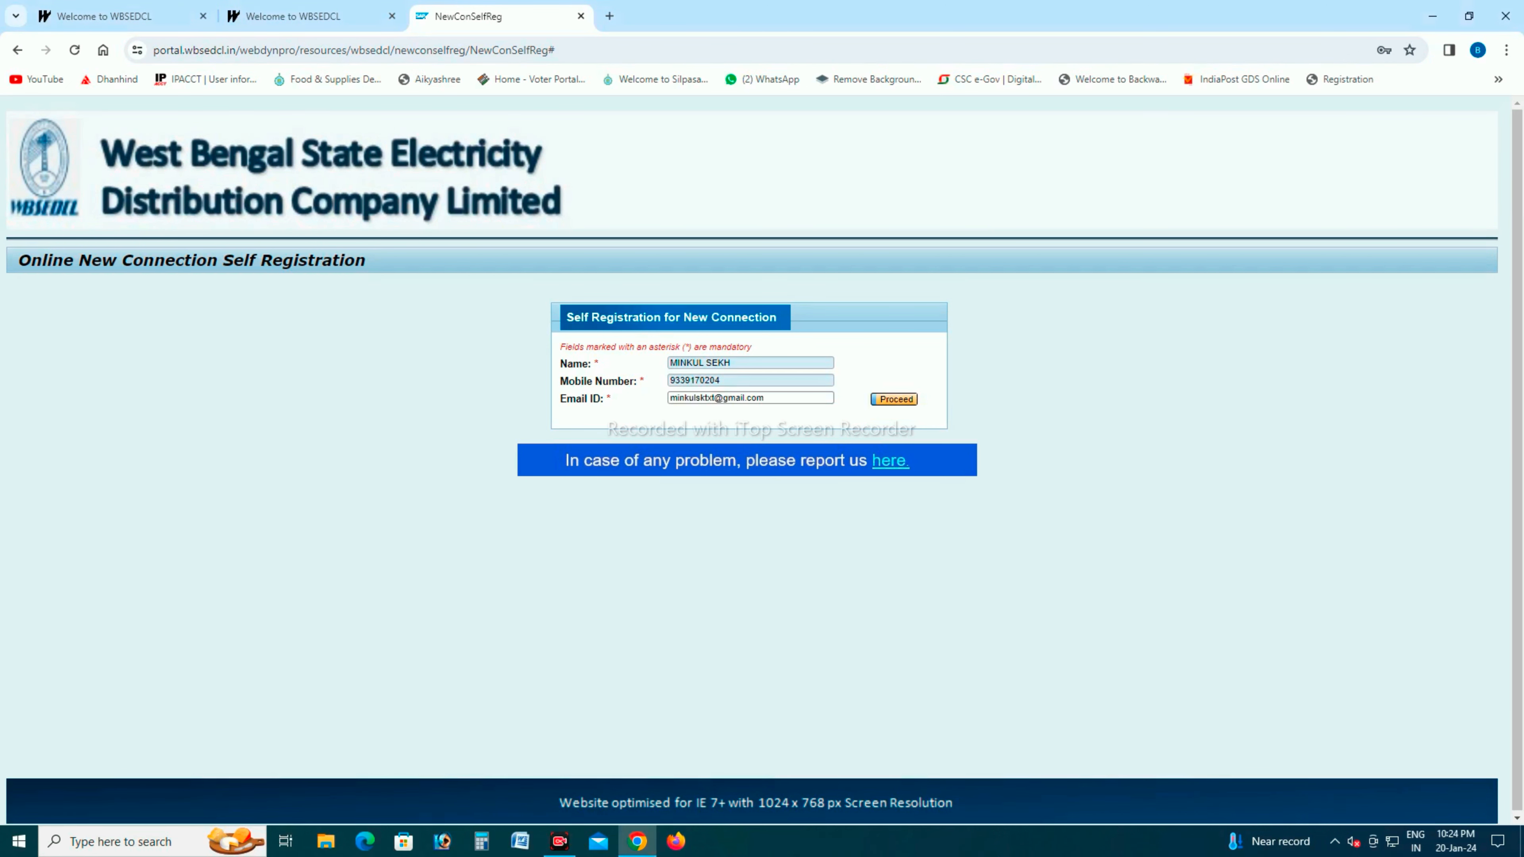
{"action": "left_click", "coordinate": [894, 399]}
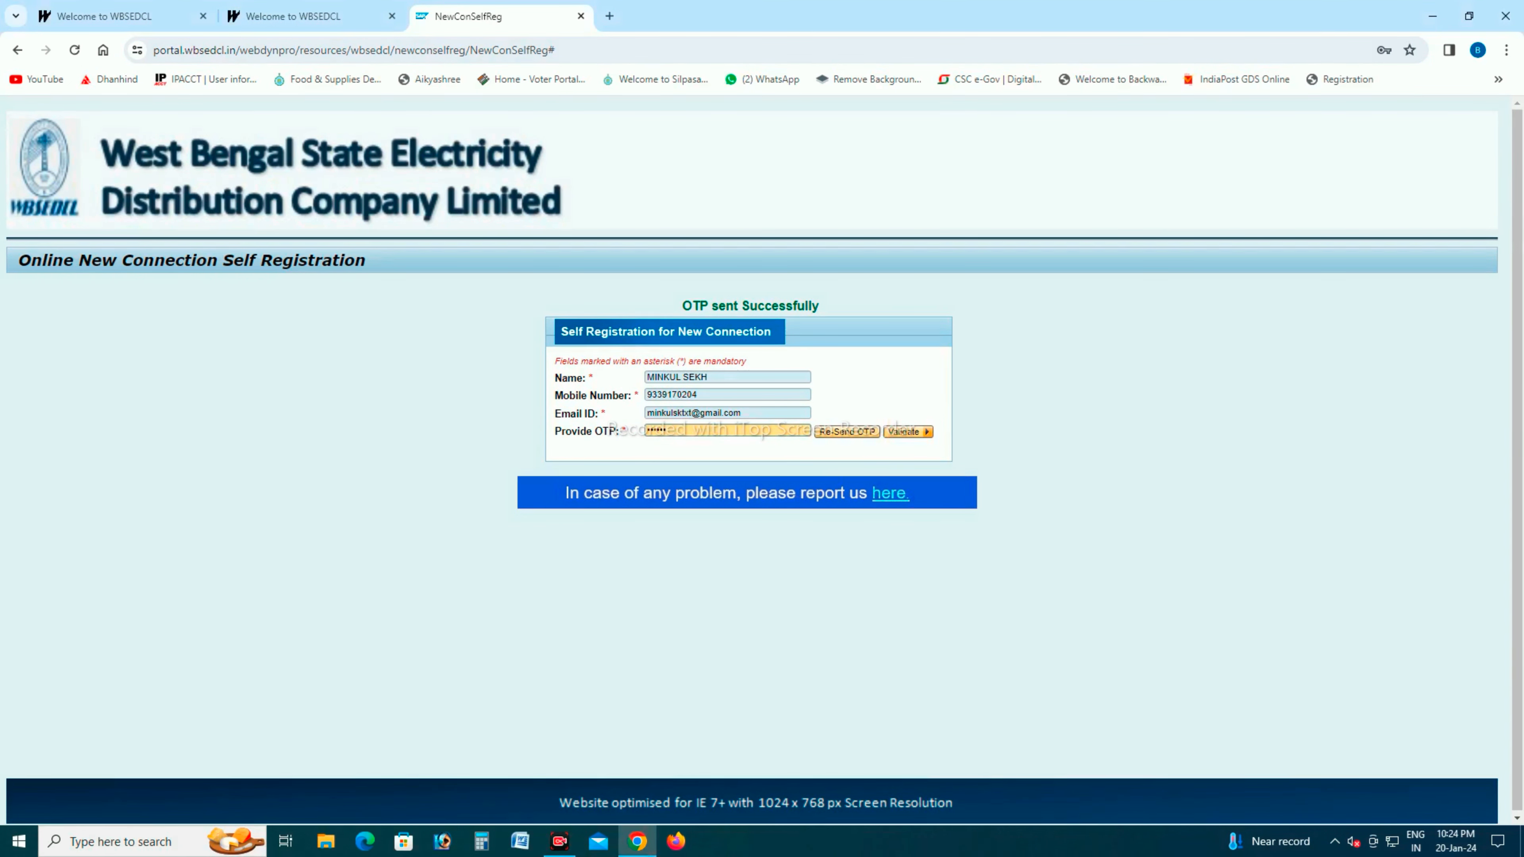
{"action": "left_click", "coordinate": [908, 432]}
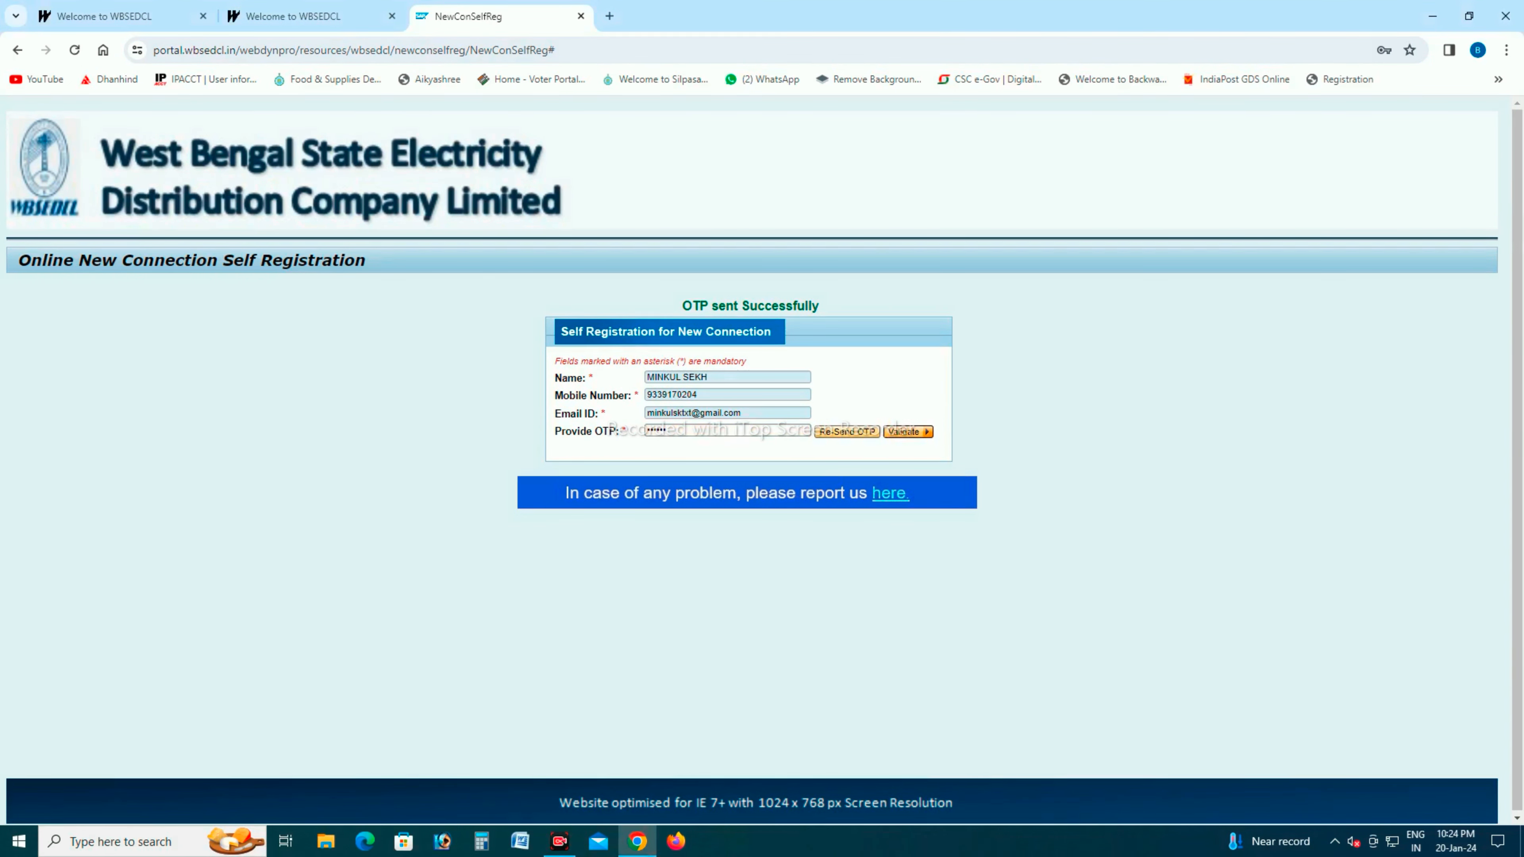
- Enter and confirm the account password, and submit the self registration form
{"action": "left_click", "coordinate": [786, 434]}
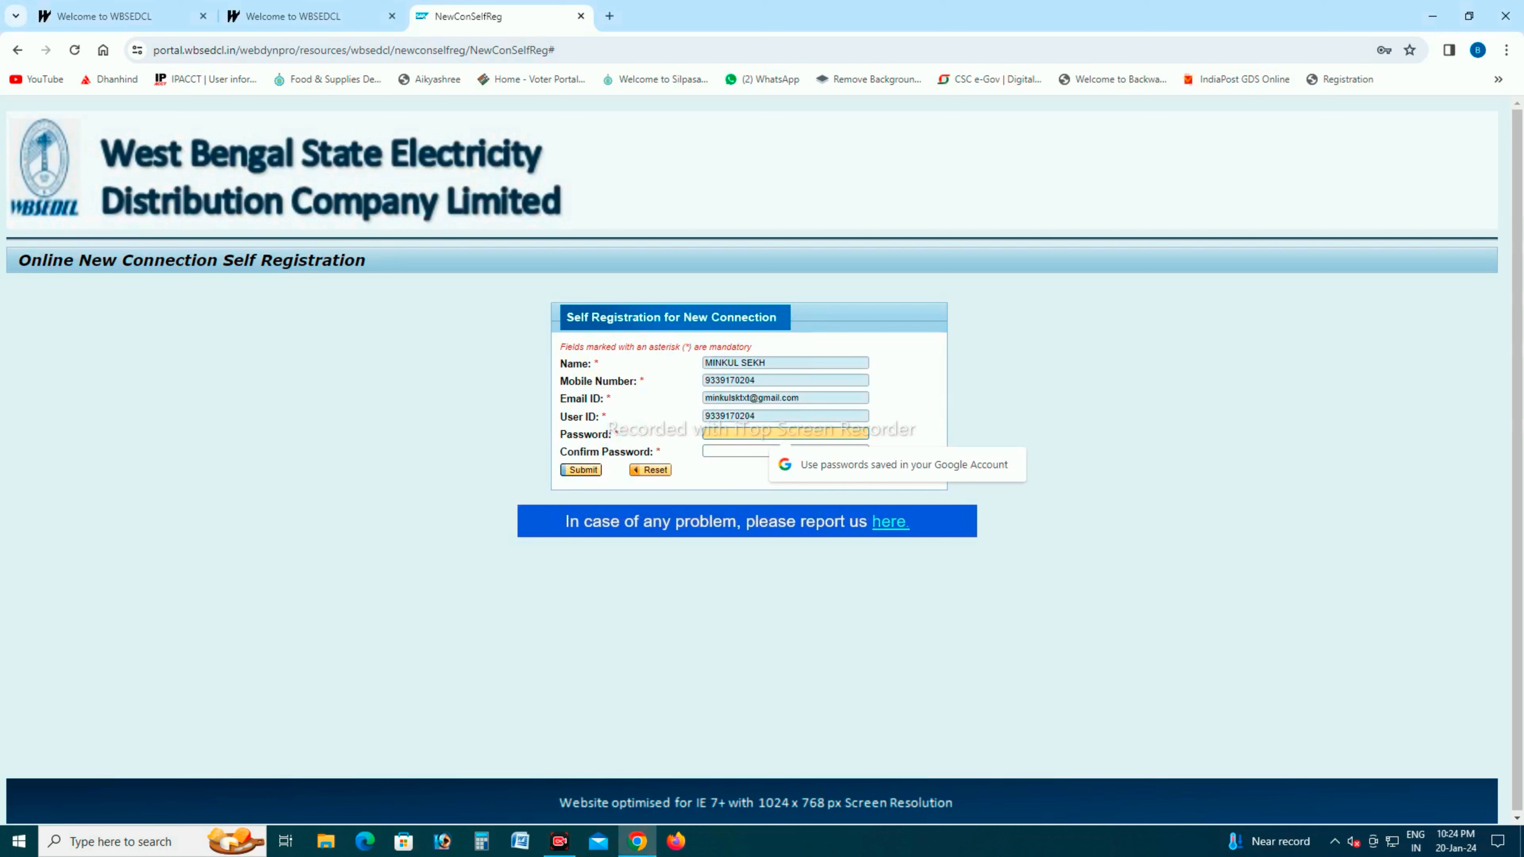
{"action": "type", "text": "••••"}
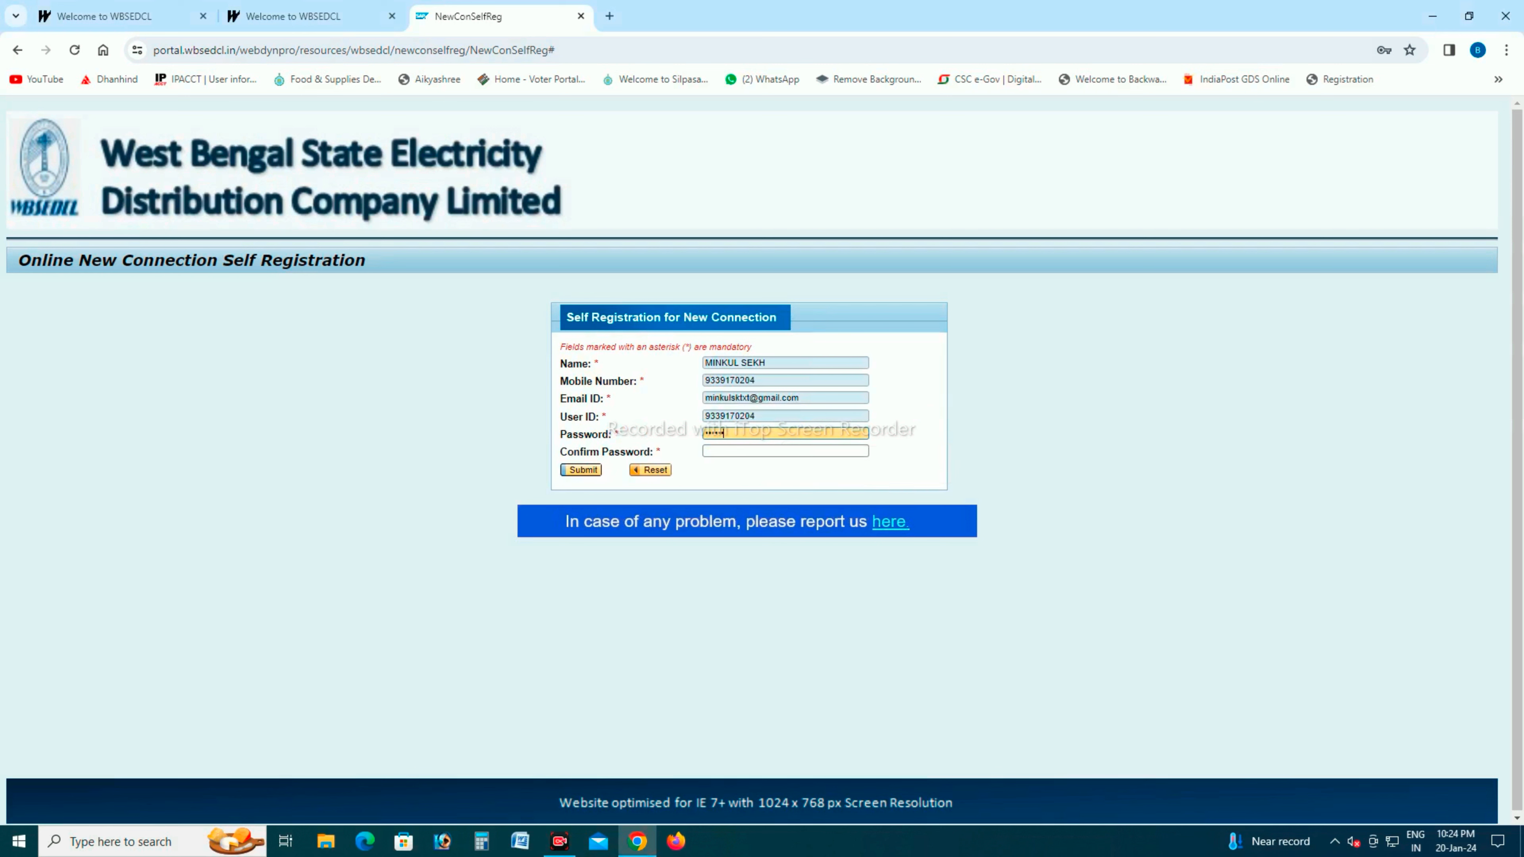
{"action": "type", "text": "••••••"}
{"action": "key", "text": "Tab"}
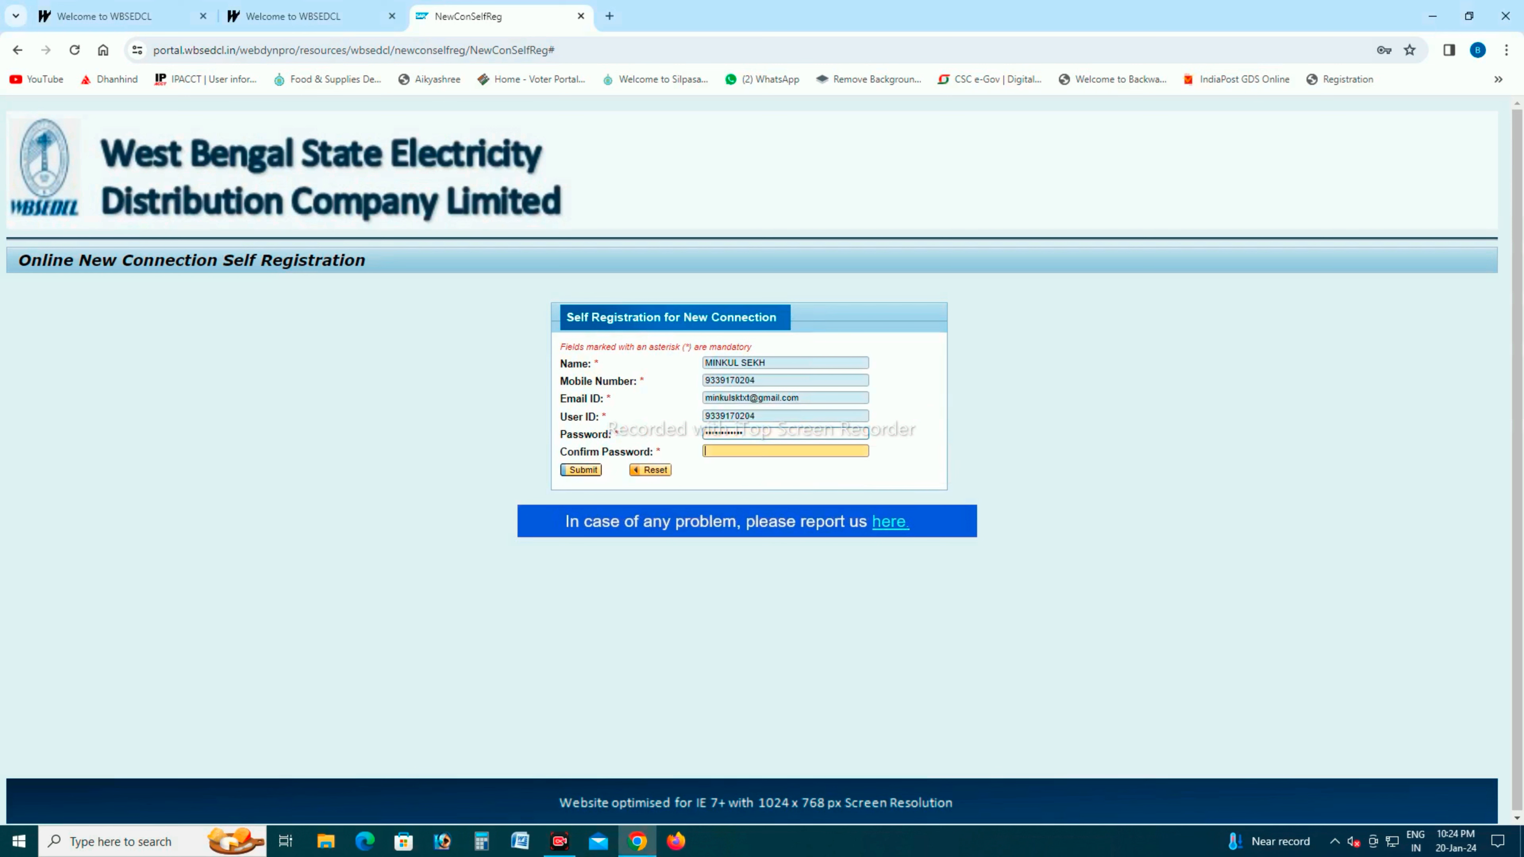
{"action": "type", "text": "•••••••"}
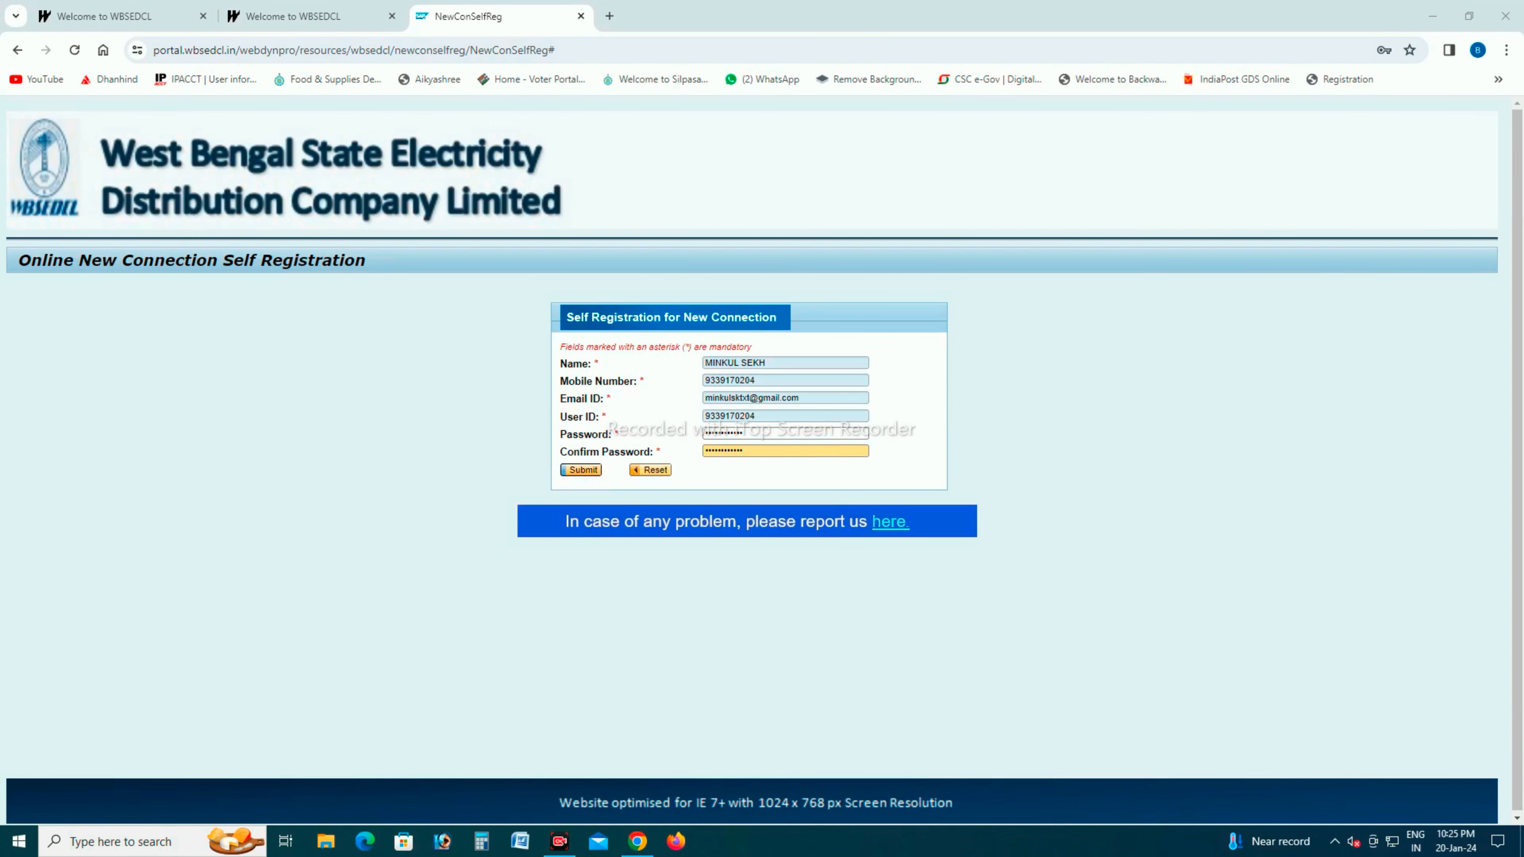
{"action": "left_click", "coordinate": [581, 471]}
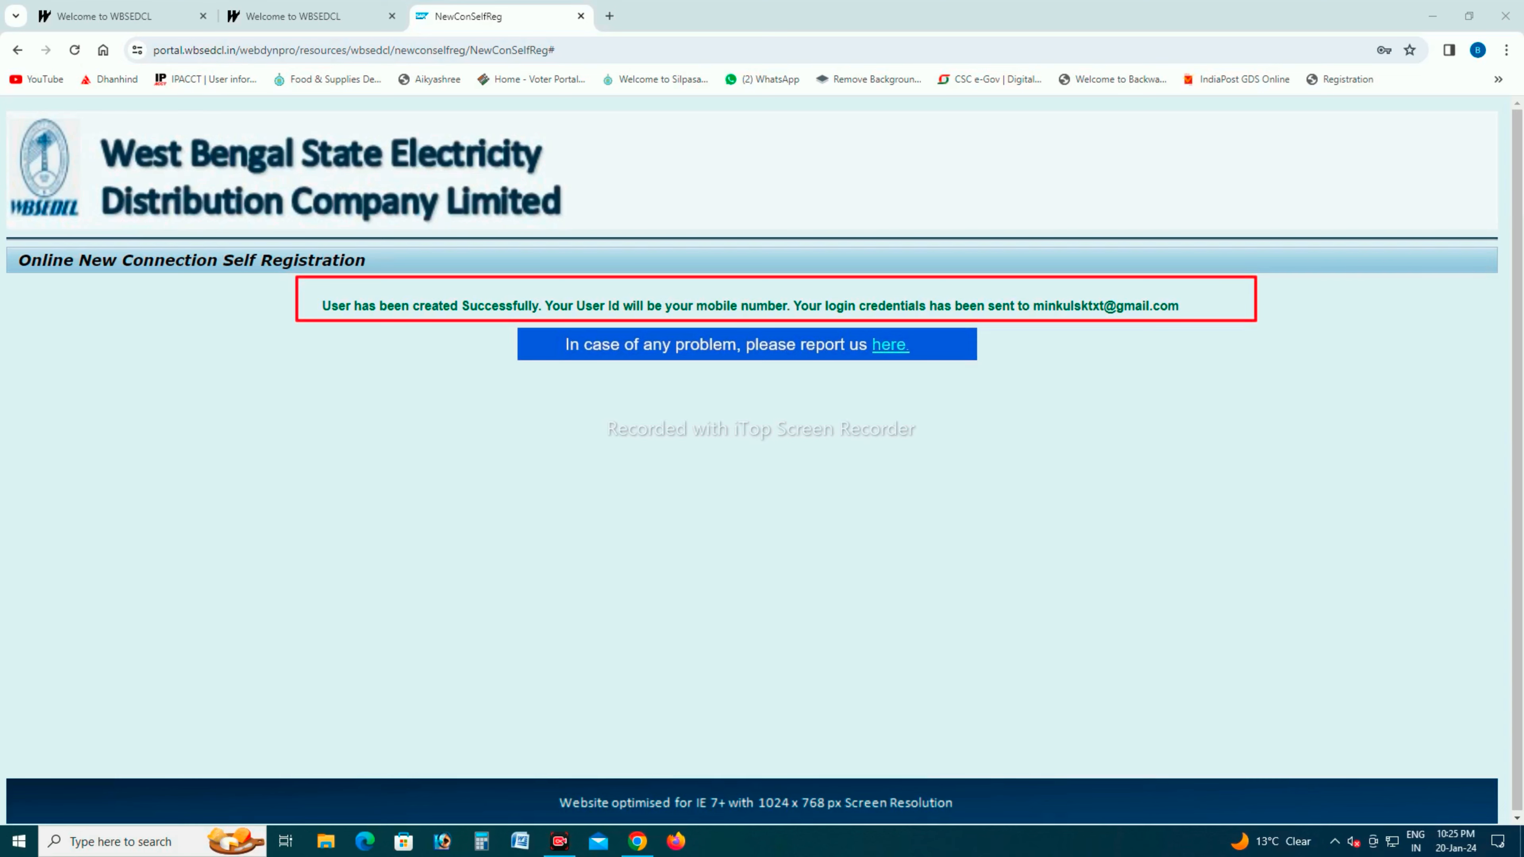
- Return to the LT Others login page and log in with the username, account password and captcha text
{"action": "left_click", "coordinate": [305, 16]}
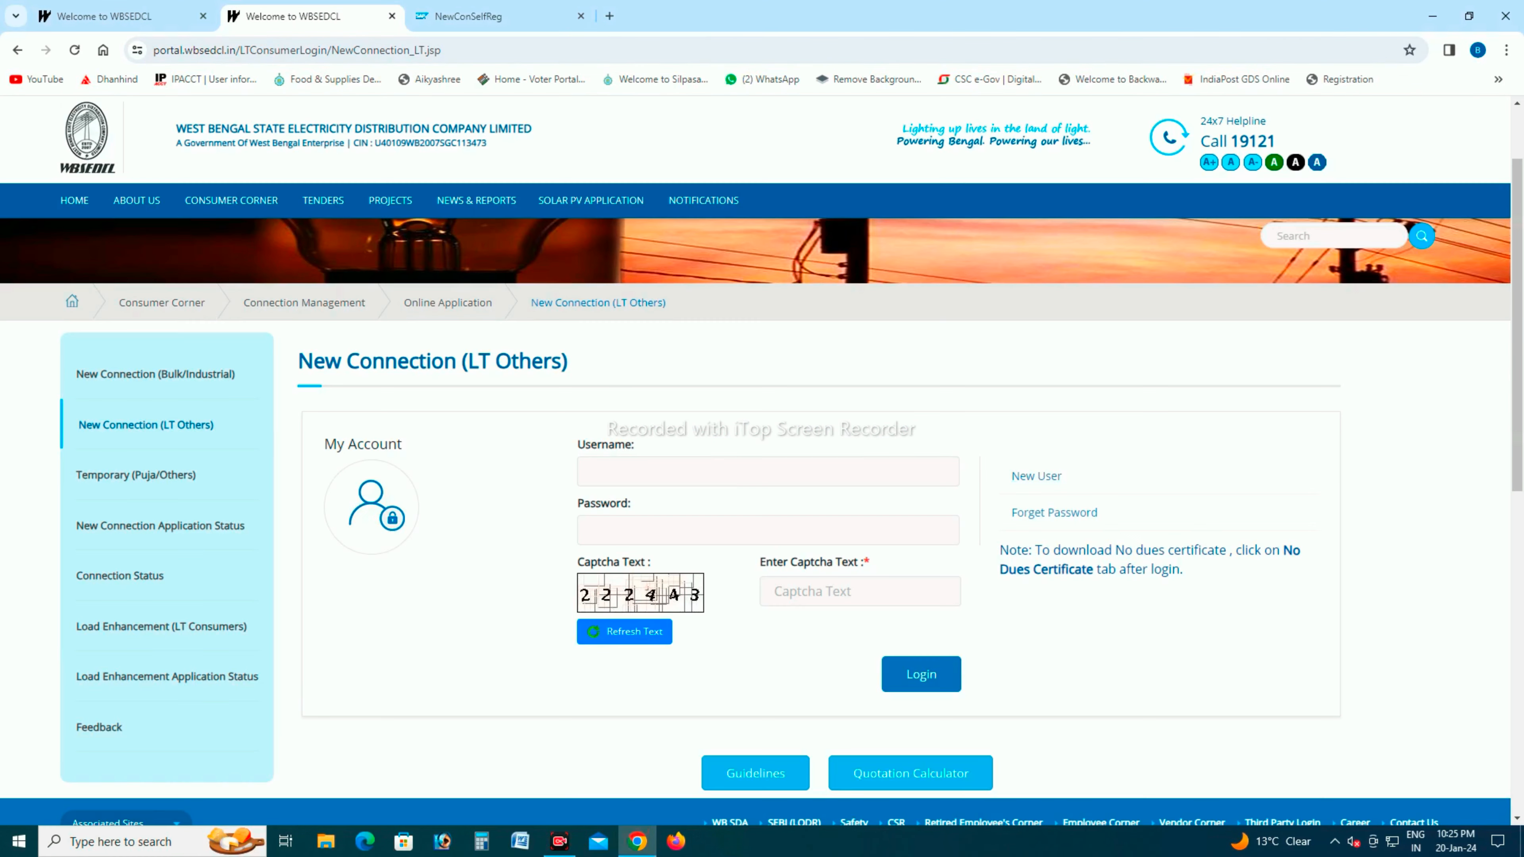
{"action": "left_click", "coordinate": [468, 17]}
{"action": "left_click", "coordinate": [305, 16]}
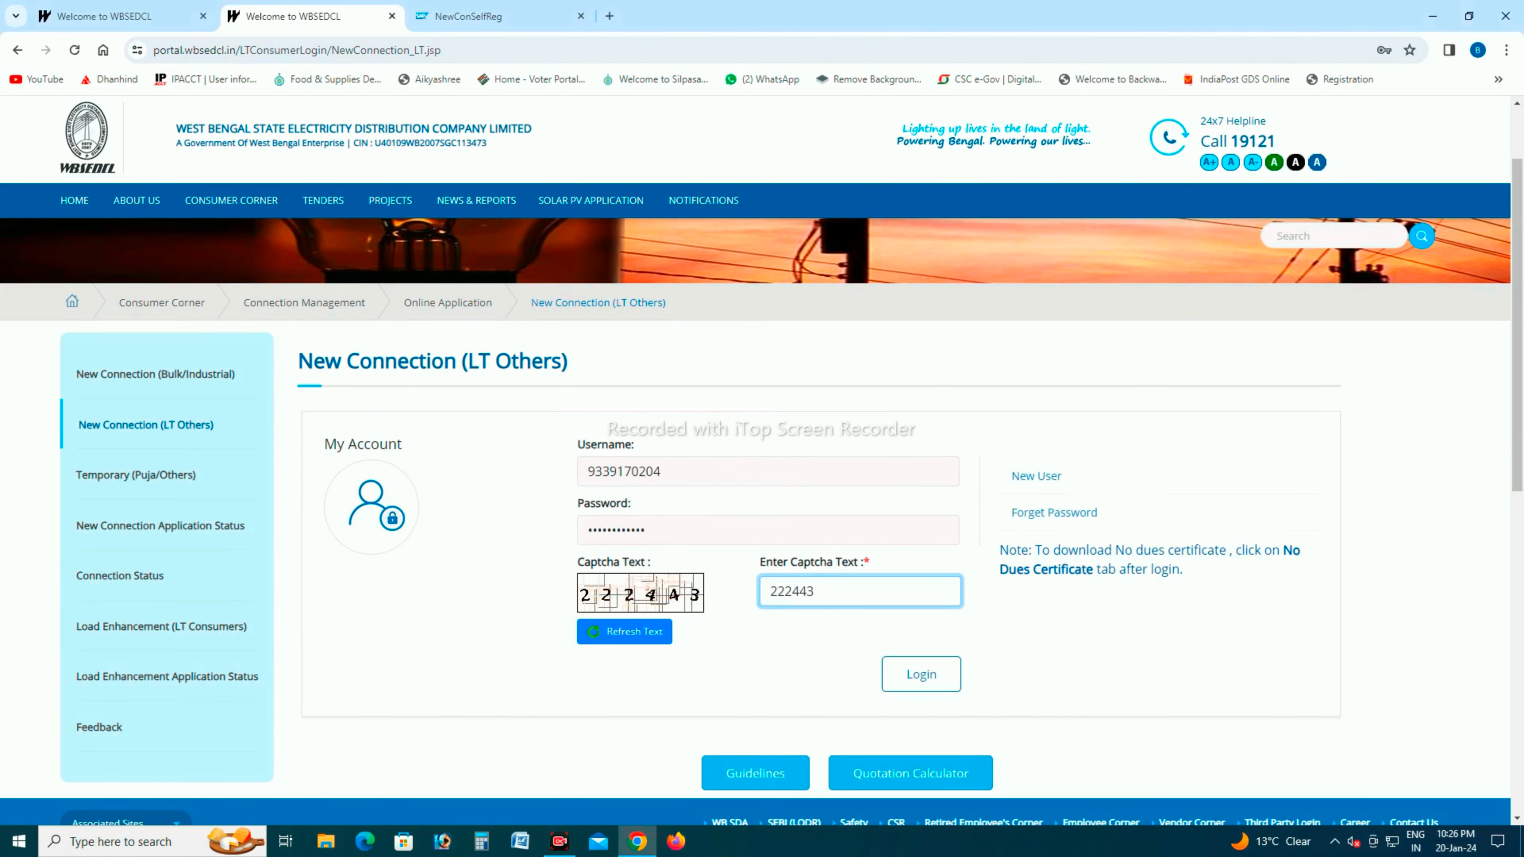
{"action": "key", "text": "Return"}
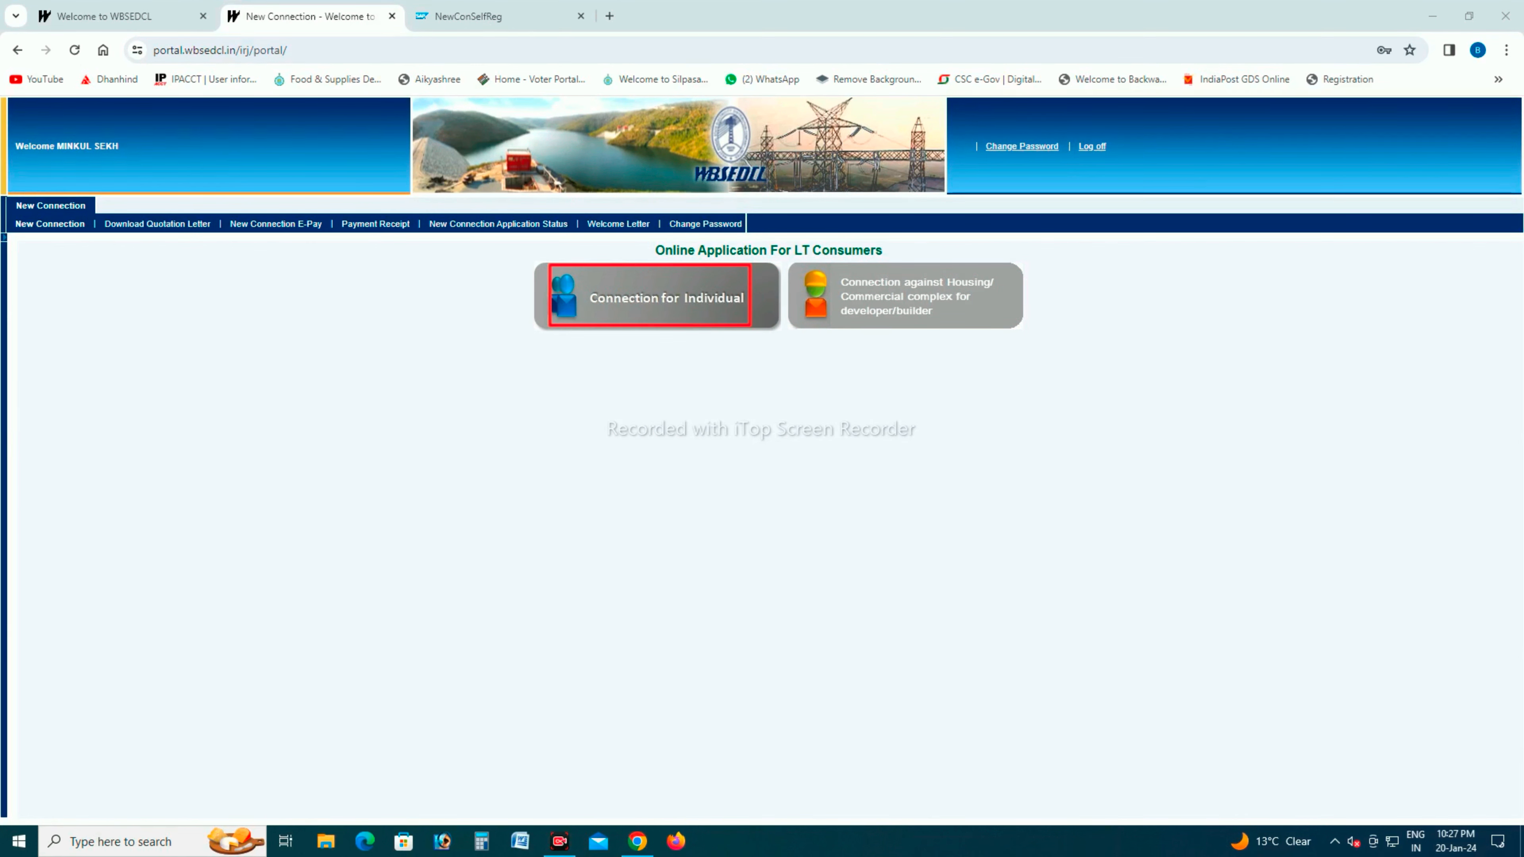
- Start the online application for an individual connection and select BIRBHUM REGION as the region
{"action": "left_click", "coordinate": [658, 297]}
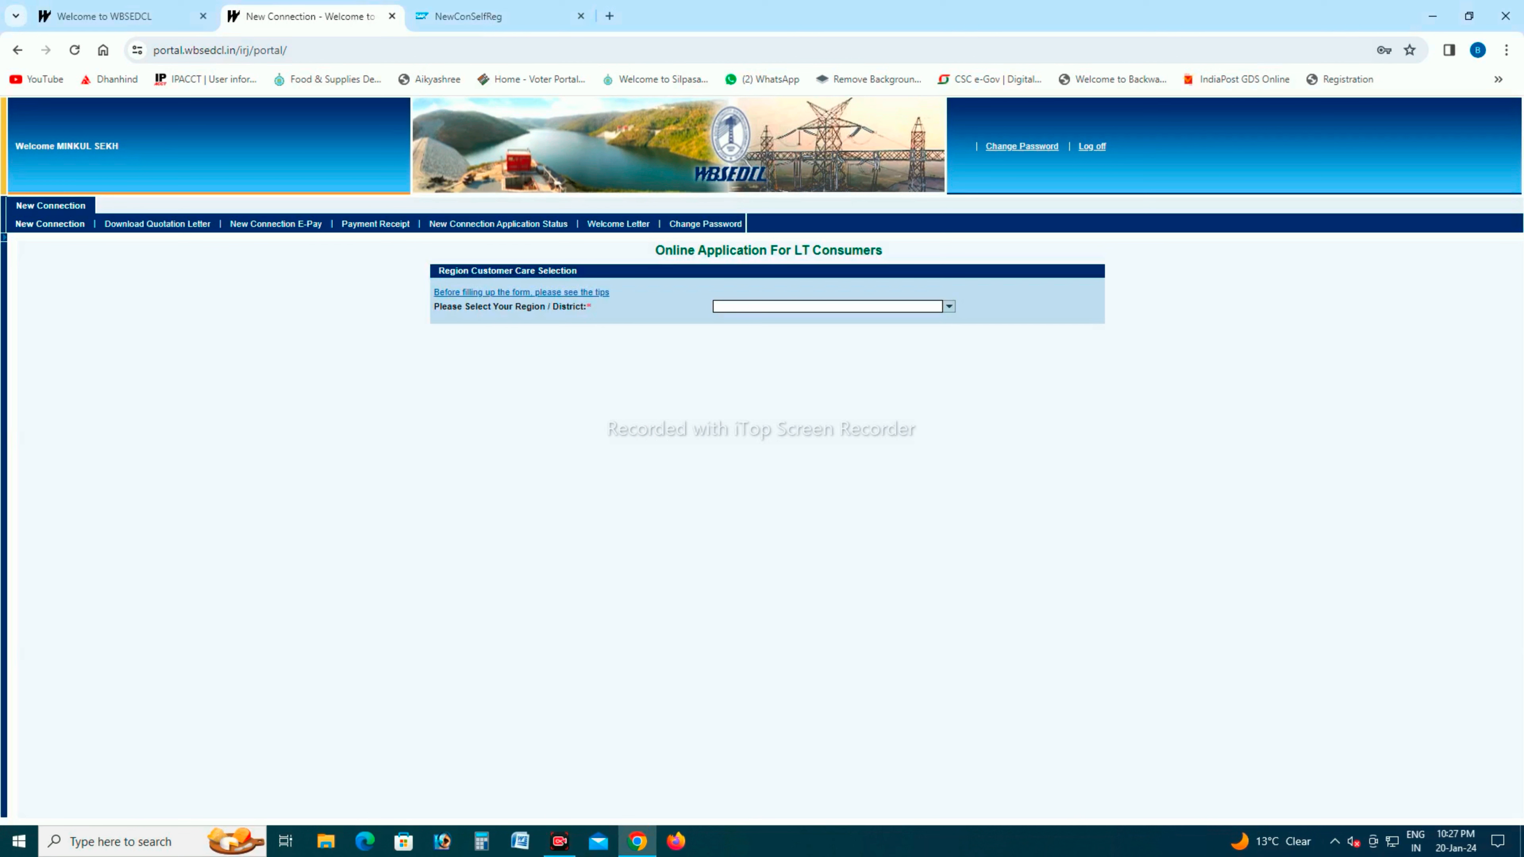
{"action": "left_click", "coordinate": [948, 306]}
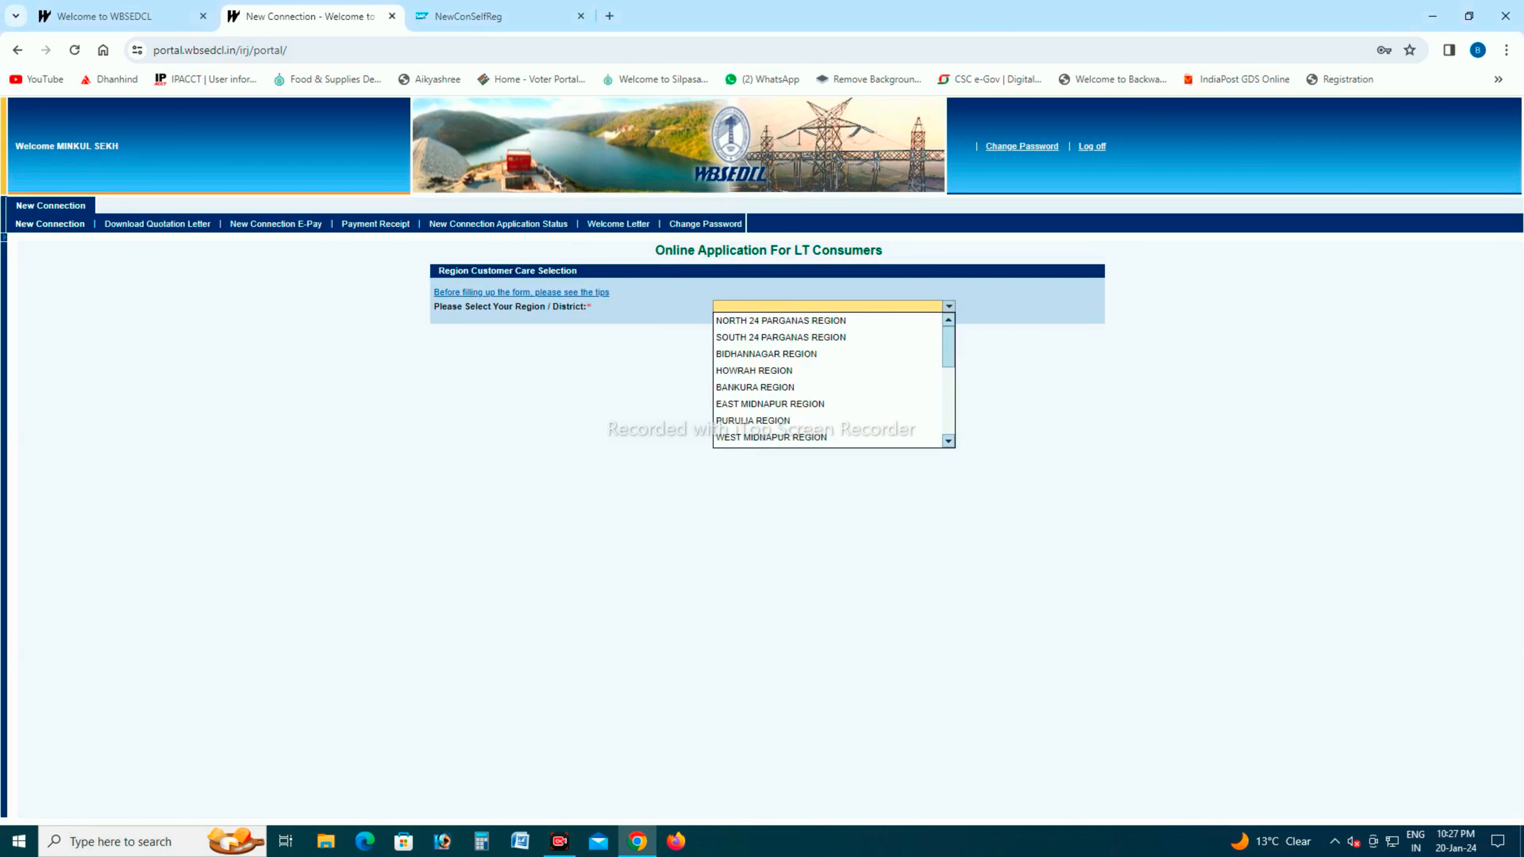
{"action": "scroll", "coordinate": [827, 378], "scroll_direction": "down", "scroll_amount": 2}
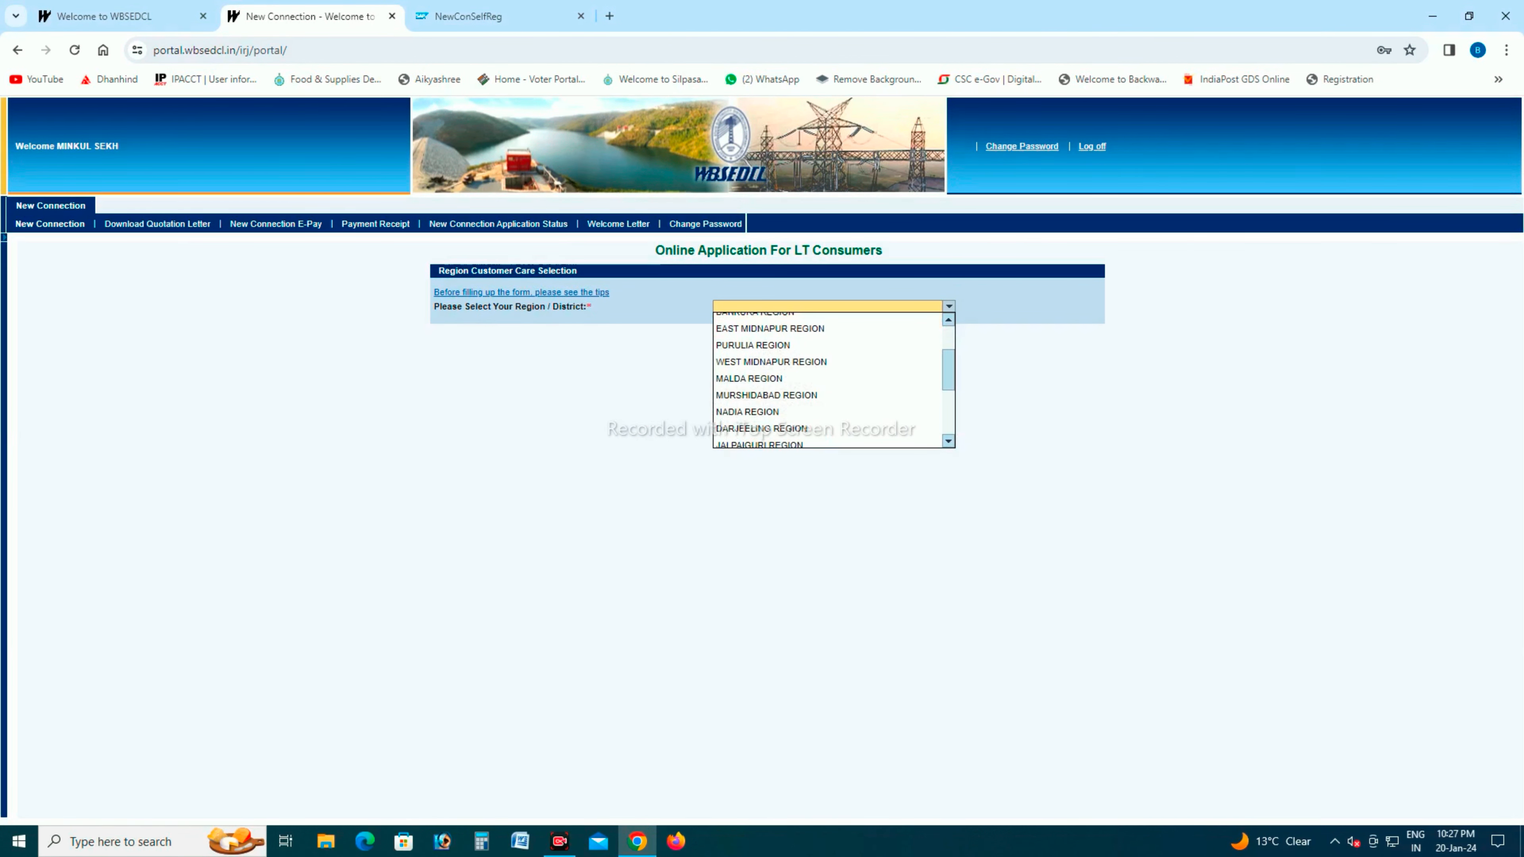
{"action": "scroll", "coordinate": [828, 389], "scroll_direction": "down", "scroll_amount": 3}
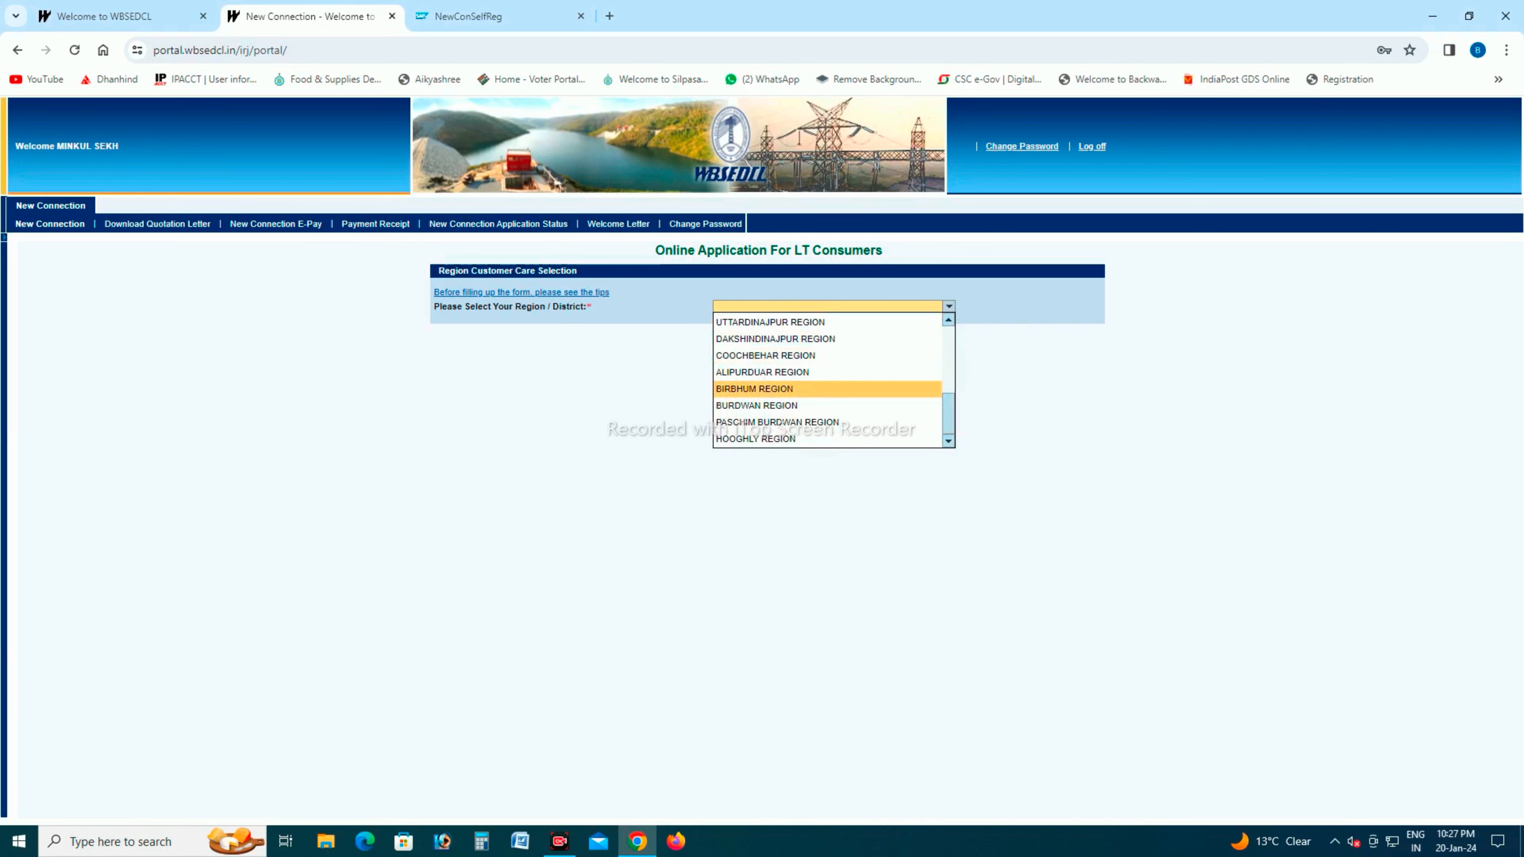
{"action": "left_click", "coordinate": [828, 388]}
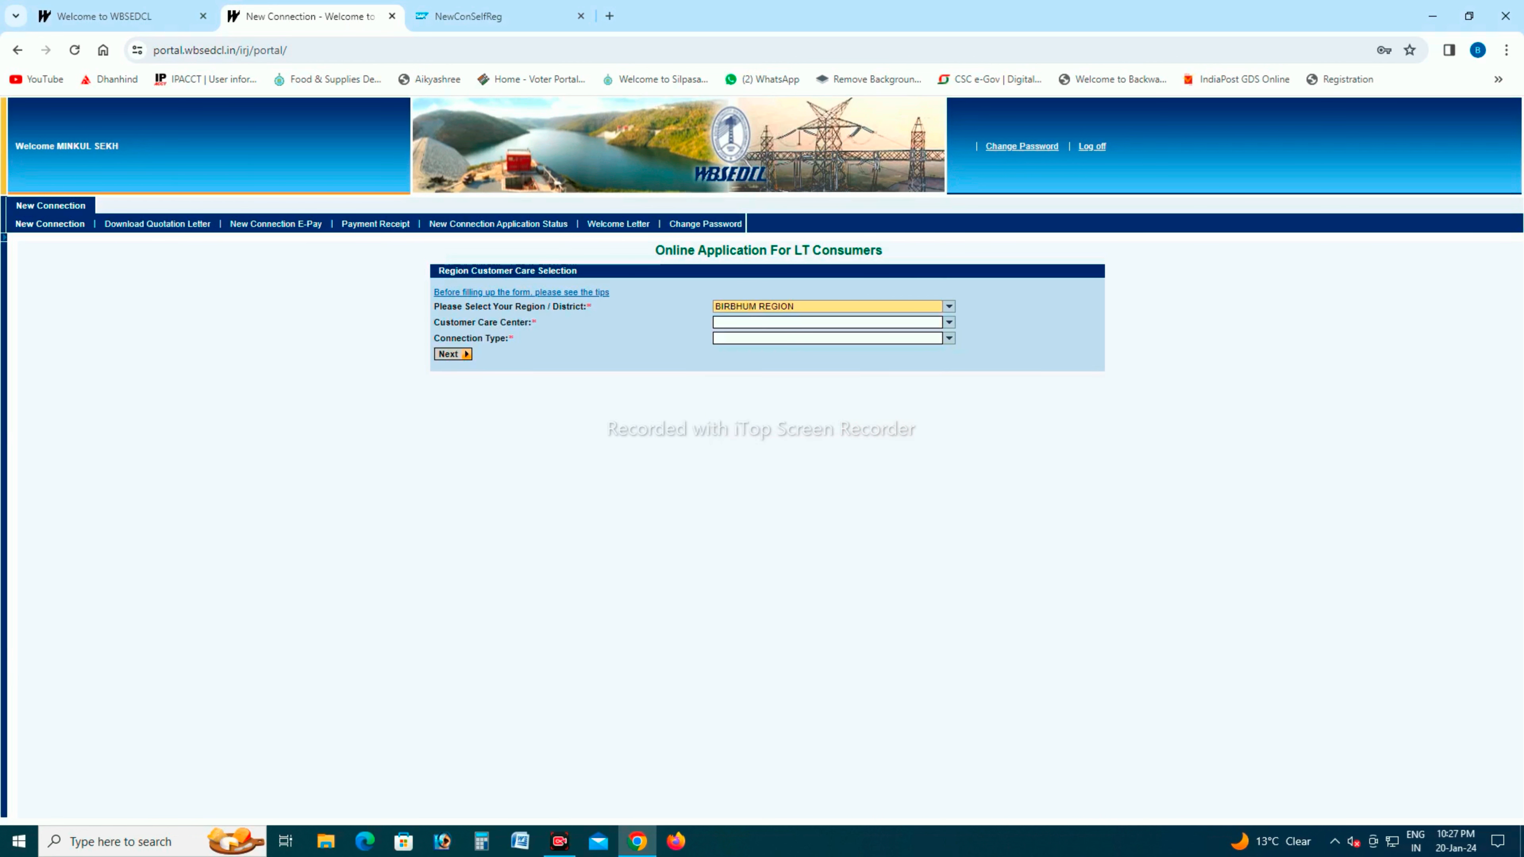
- Choose the LOHAPUR CCC-3522105 customer care center with the Postpaid Meter connection type, and proceed to the application form
{"action": "left_click", "coordinate": [828, 322]}
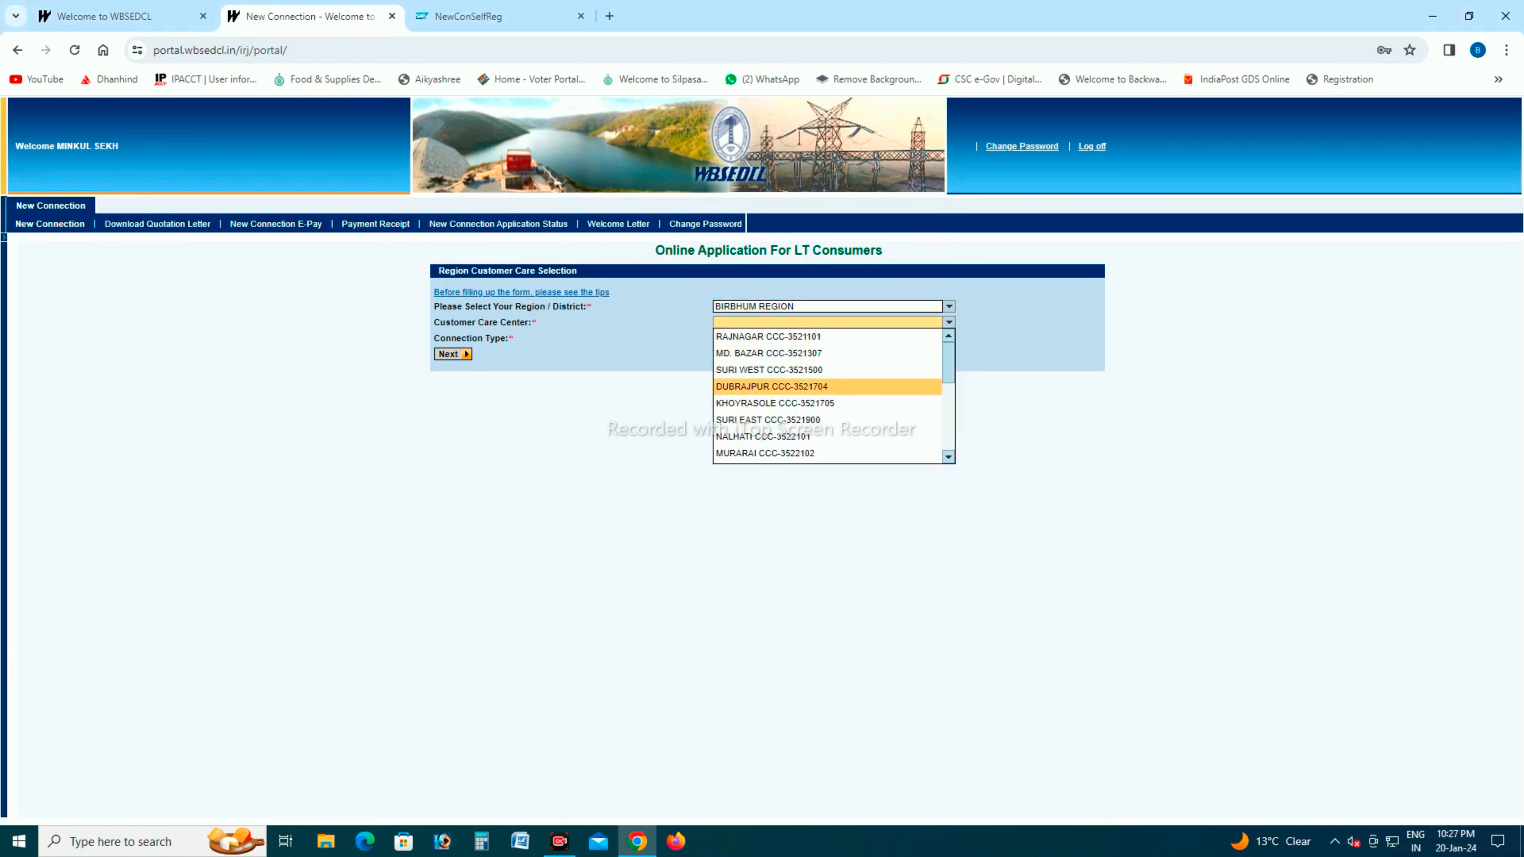
{"action": "scroll", "coordinate": [828, 388], "scroll_direction": "down", "scroll_amount": 1}
{"action": "left_click", "coordinate": [828, 390]}
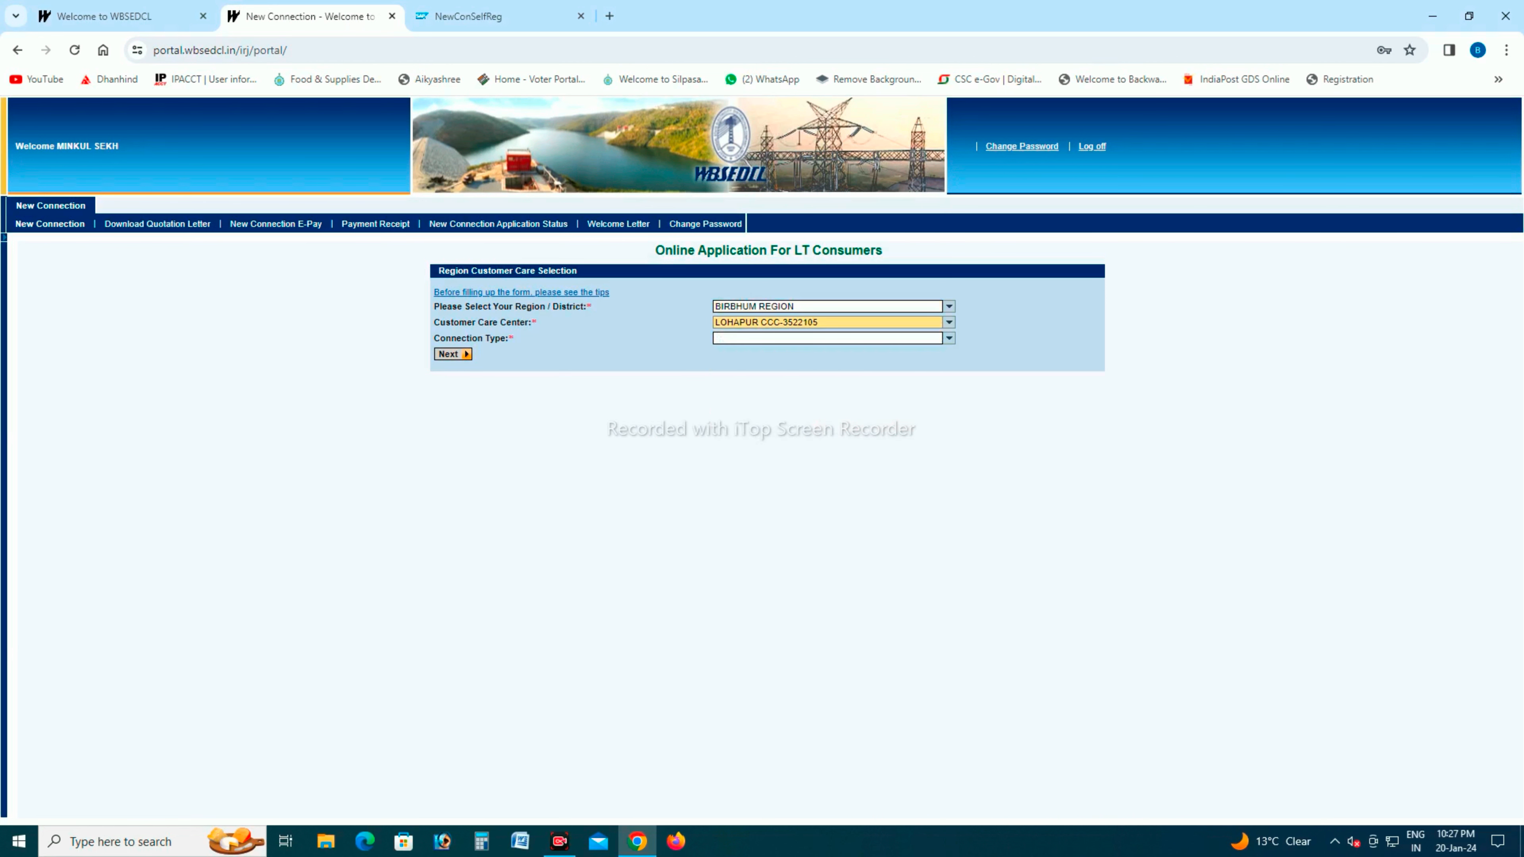
{"action": "left_click", "coordinate": [828, 338]}
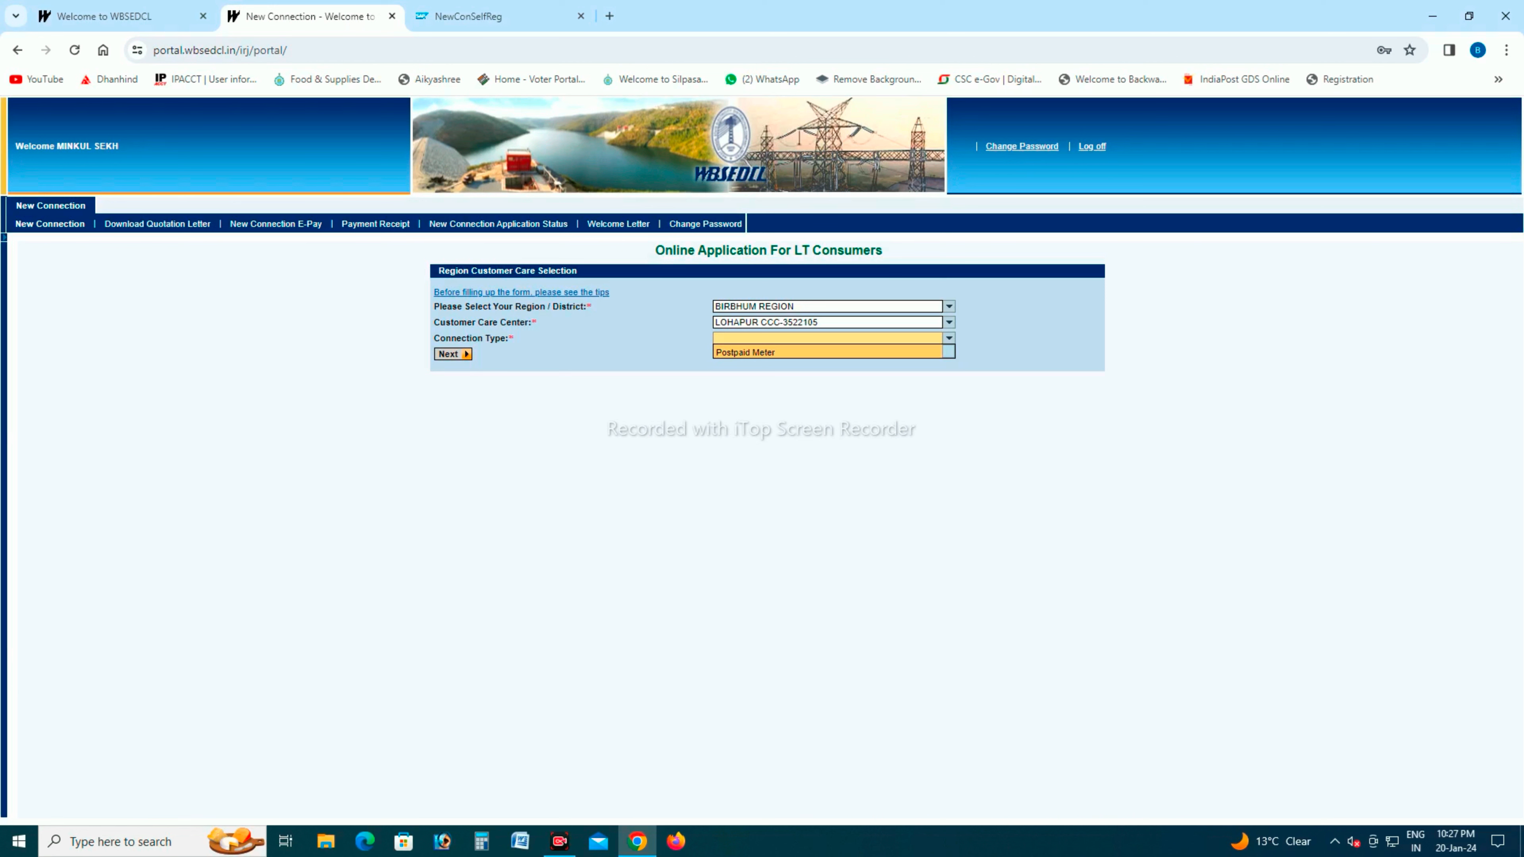
{"action": "left_click", "coordinate": [745, 352]}
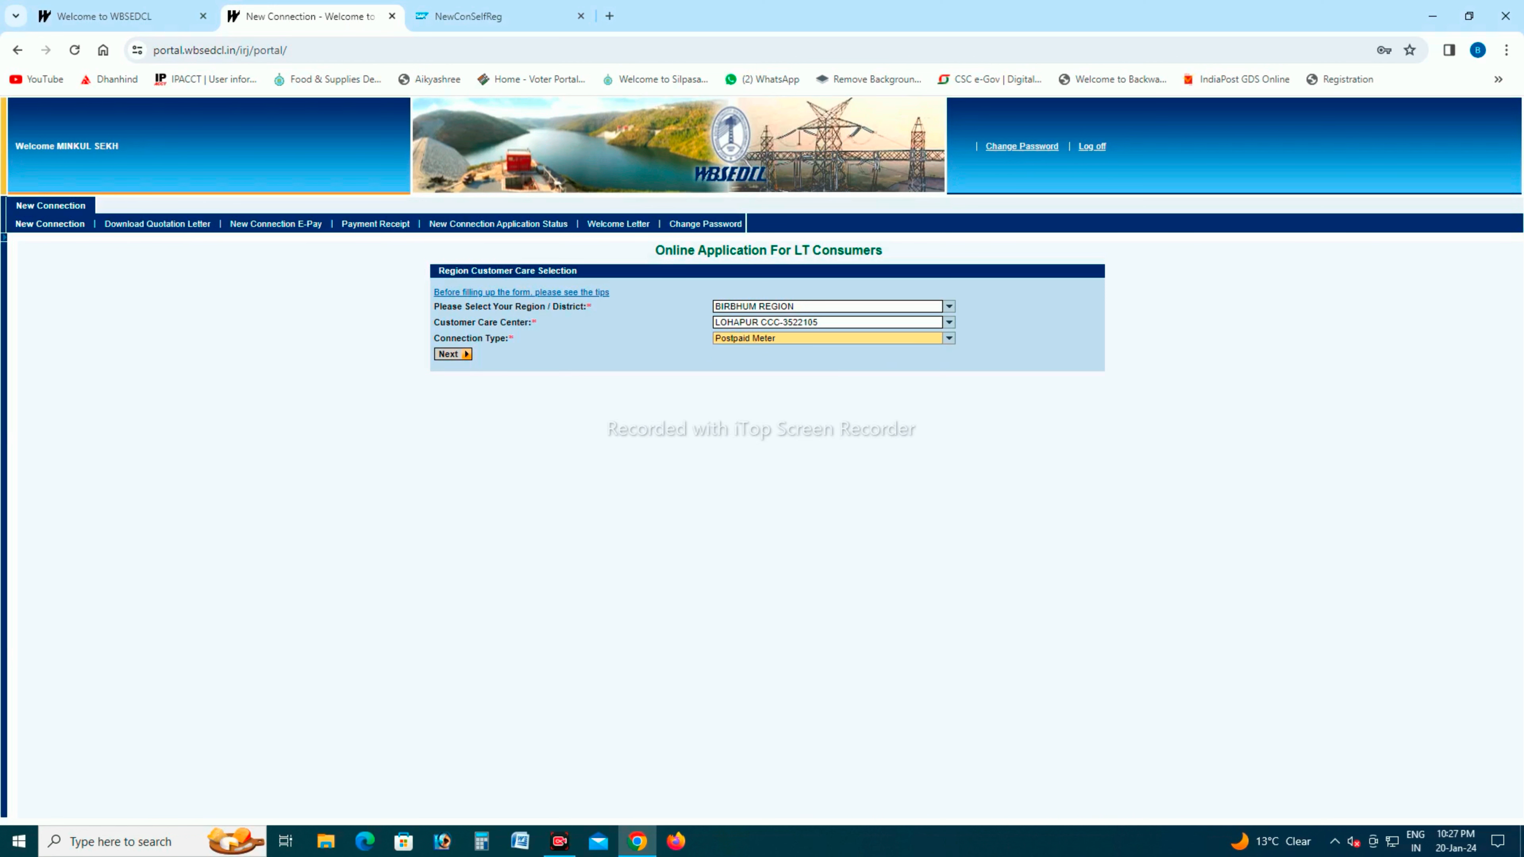
{"action": "left_click", "coordinate": [453, 354]}
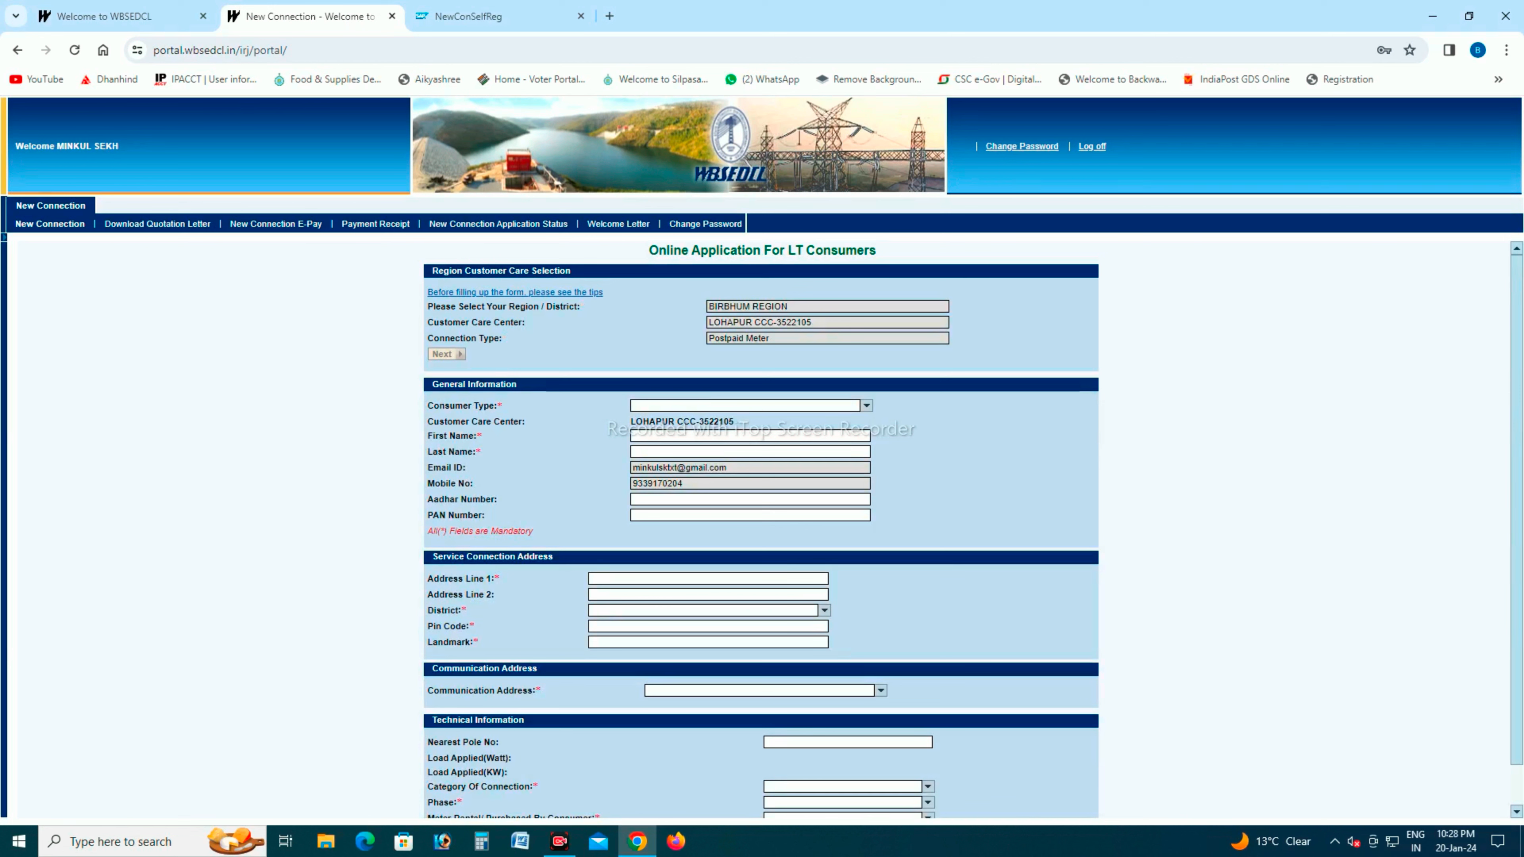
- Set the consumer type to Normal Individual Owner in the general information
{"action": "left_click", "coordinate": [747, 406]}
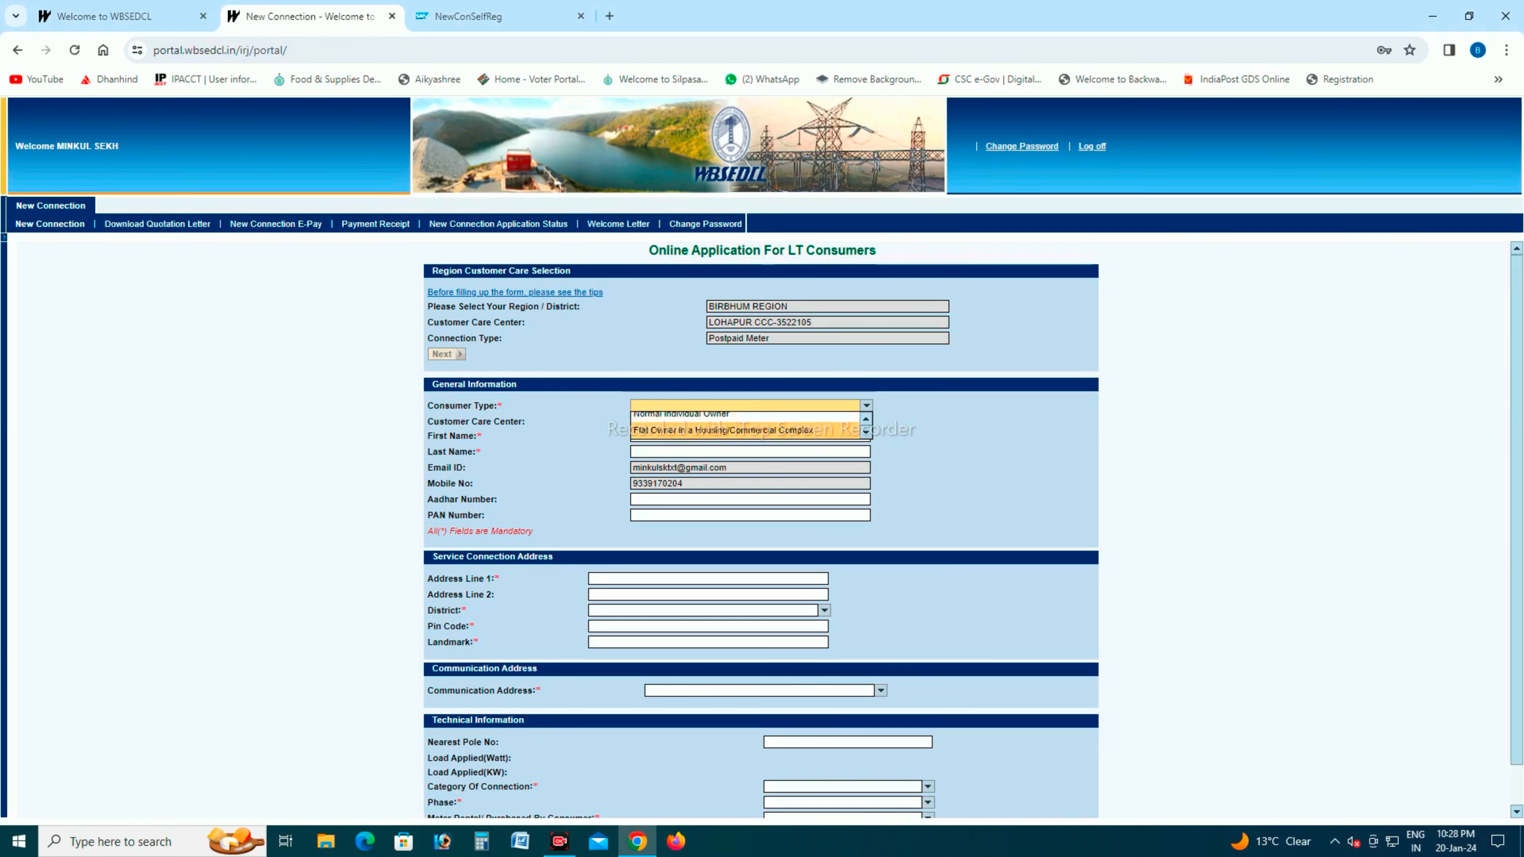
{"action": "scroll", "coordinate": [747, 425], "scroll_direction": "down", "scroll_amount": 1}
{"action": "scroll", "coordinate": [748, 426], "scroll_direction": "up", "scroll_amount": 1}
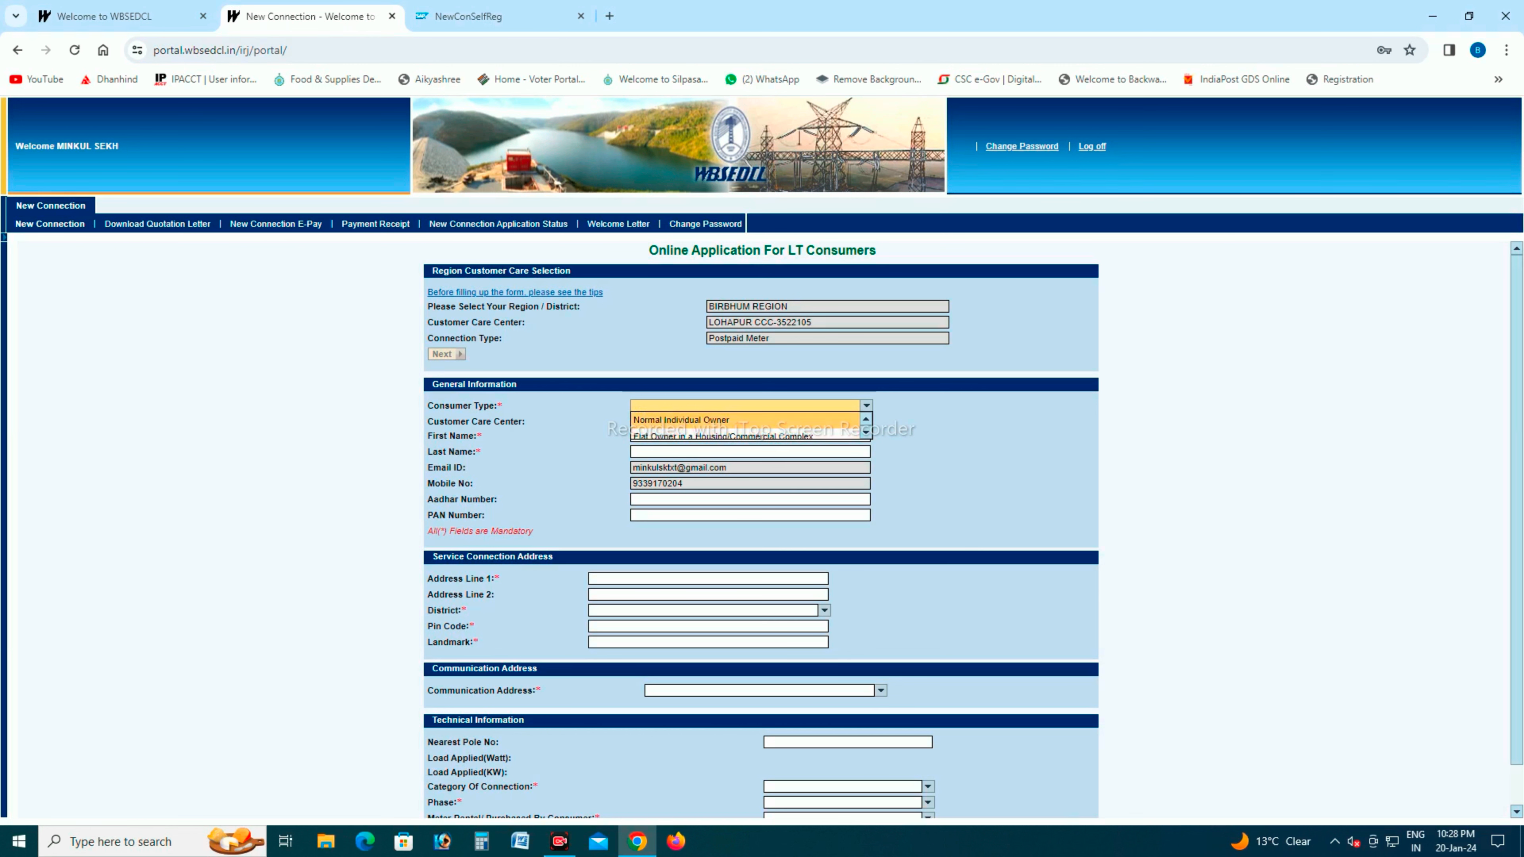
{"action": "left_click", "coordinate": [746, 422]}
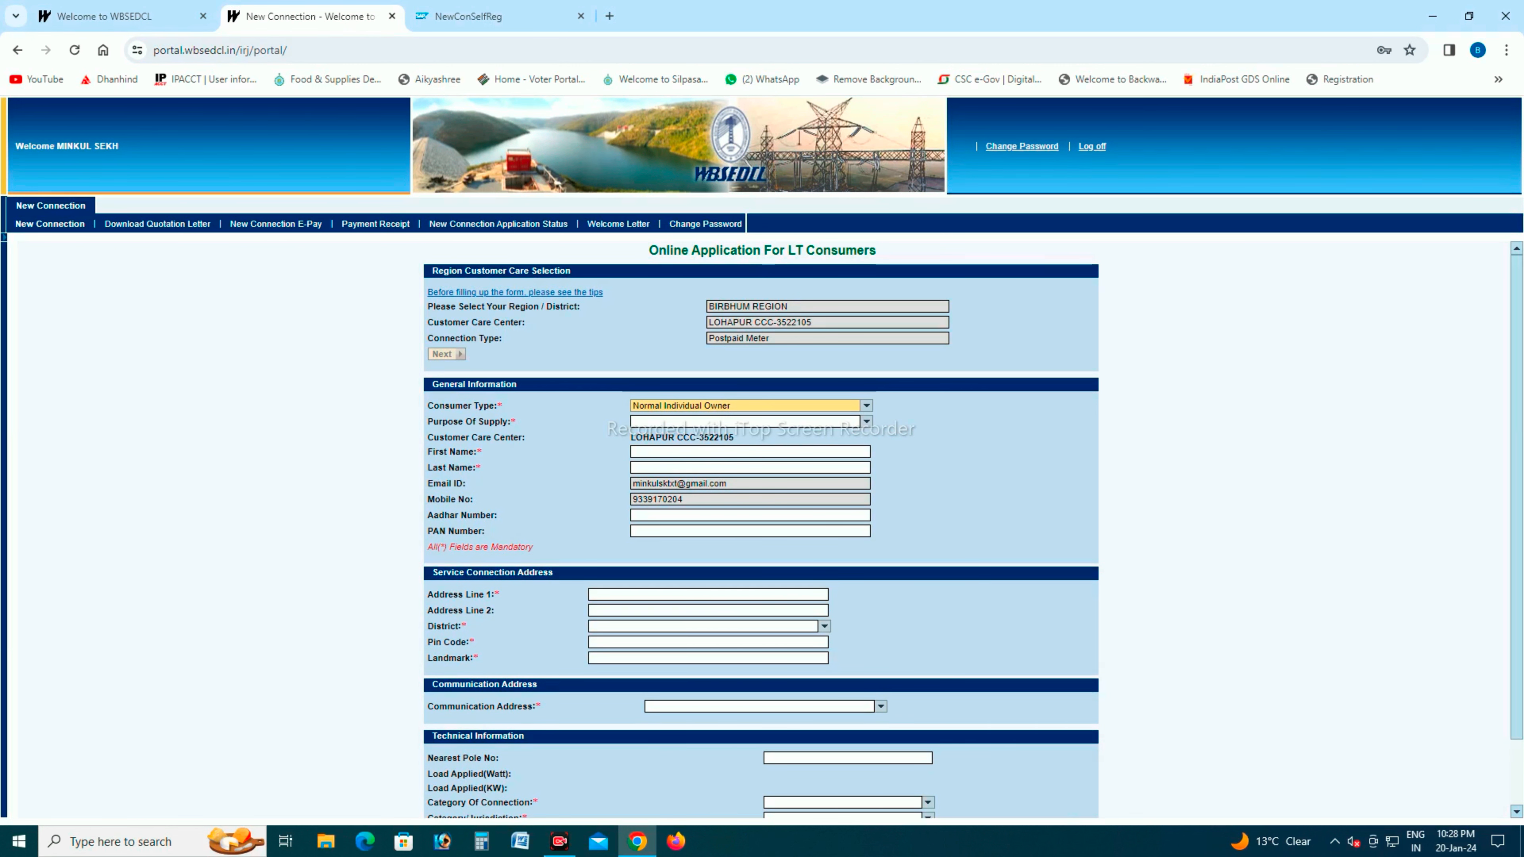
- Set the purpose of supply to DOMESTIC in the general information
{"action": "left_click", "coordinate": [746, 421]}
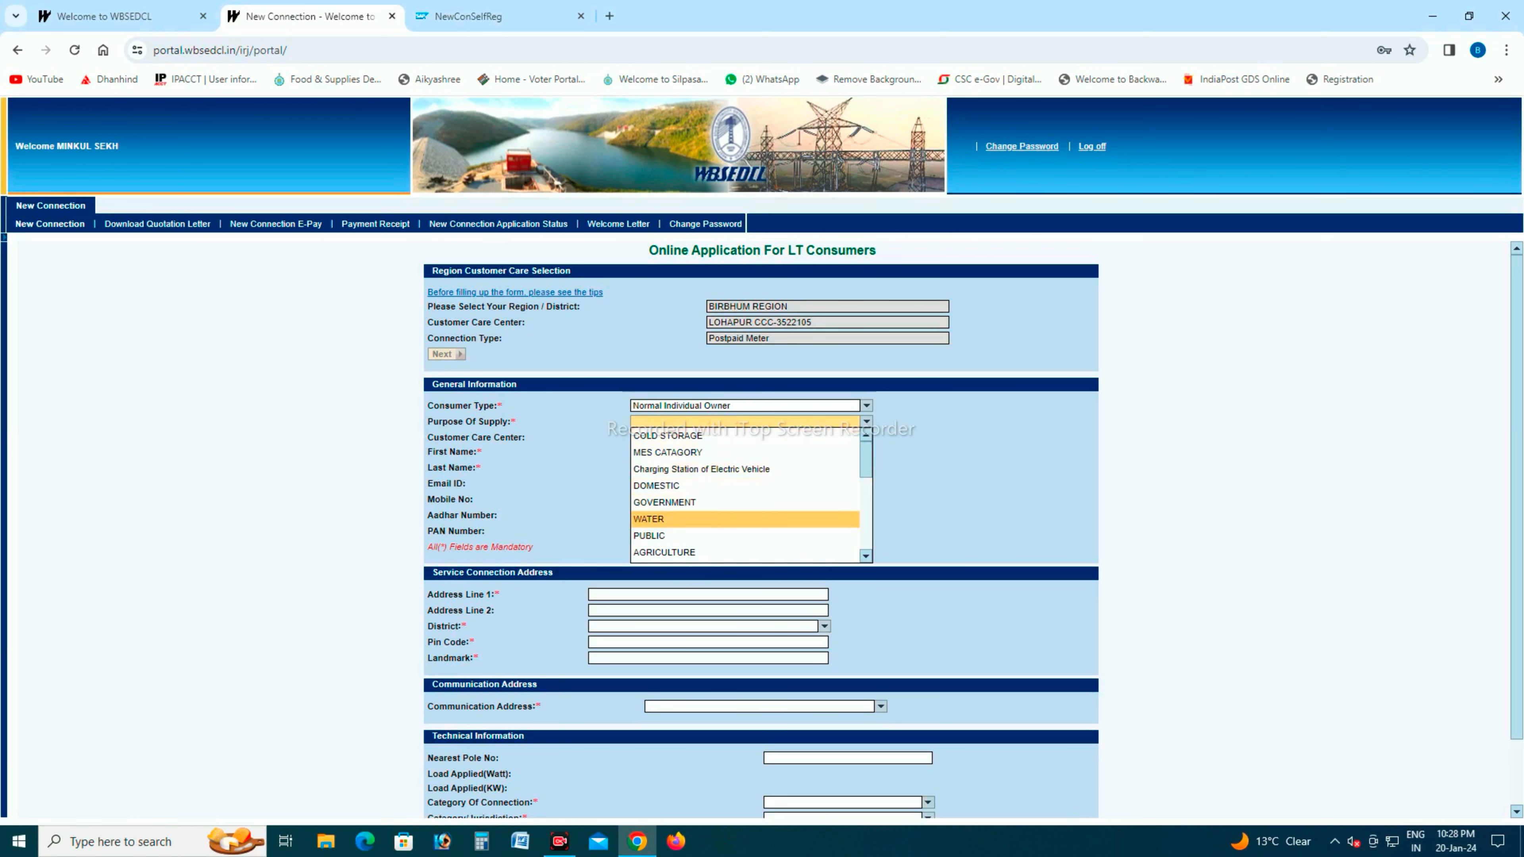
{"action": "scroll", "coordinate": [745, 531], "scroll_direction": "down", "scroll_amount": 1}
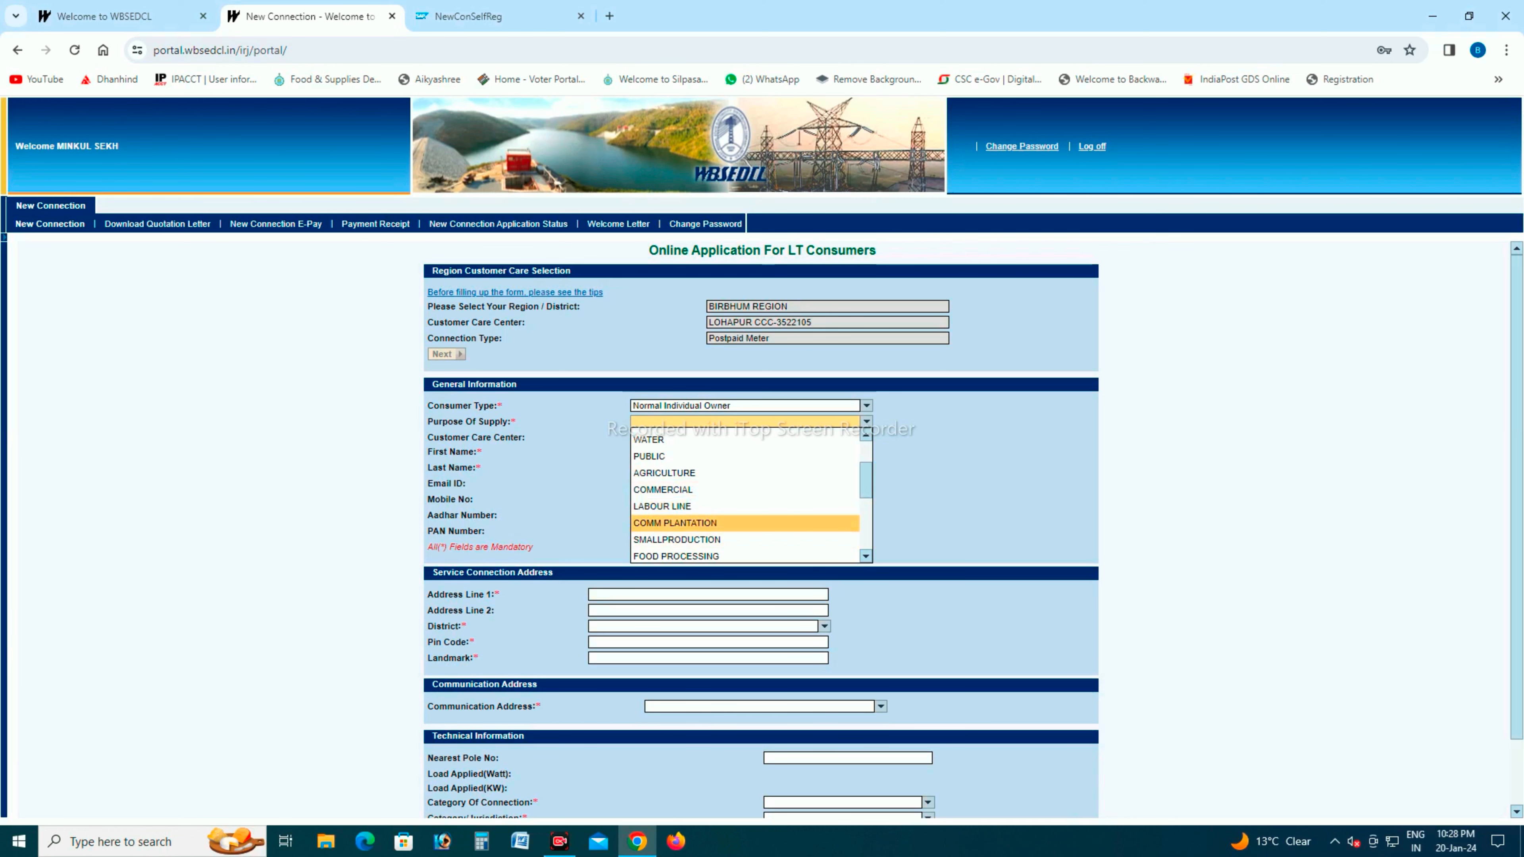
{"action": "scroll", "coordinate": [745, 525], "scroll_direction": "down", "scroll_amount": 2}
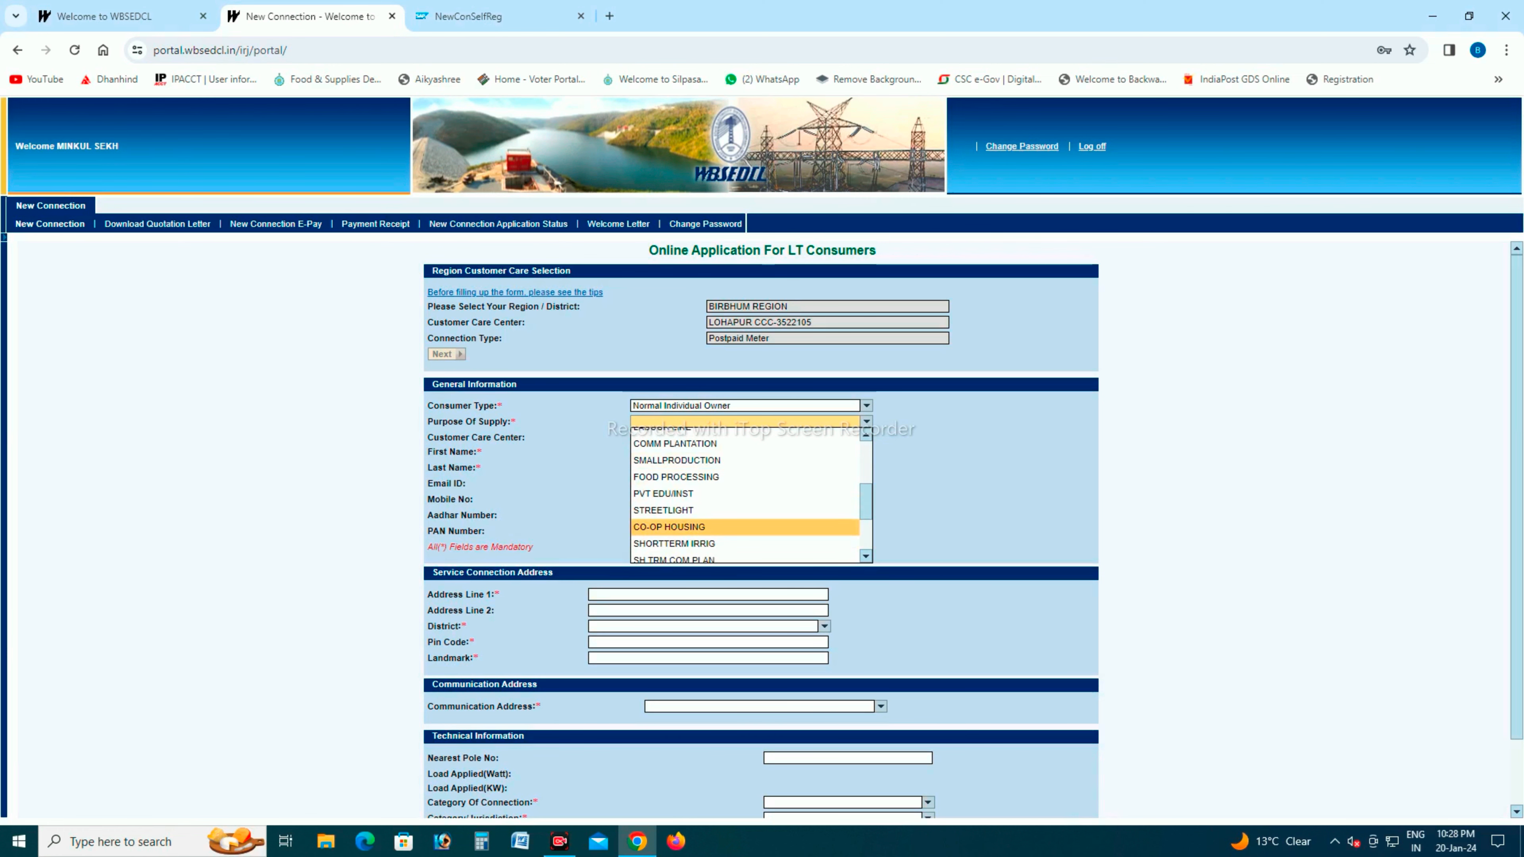
{"action": "scroll", "coordinate": [745, 515], "scroll_direction": "down", "scroll_amount": 2}
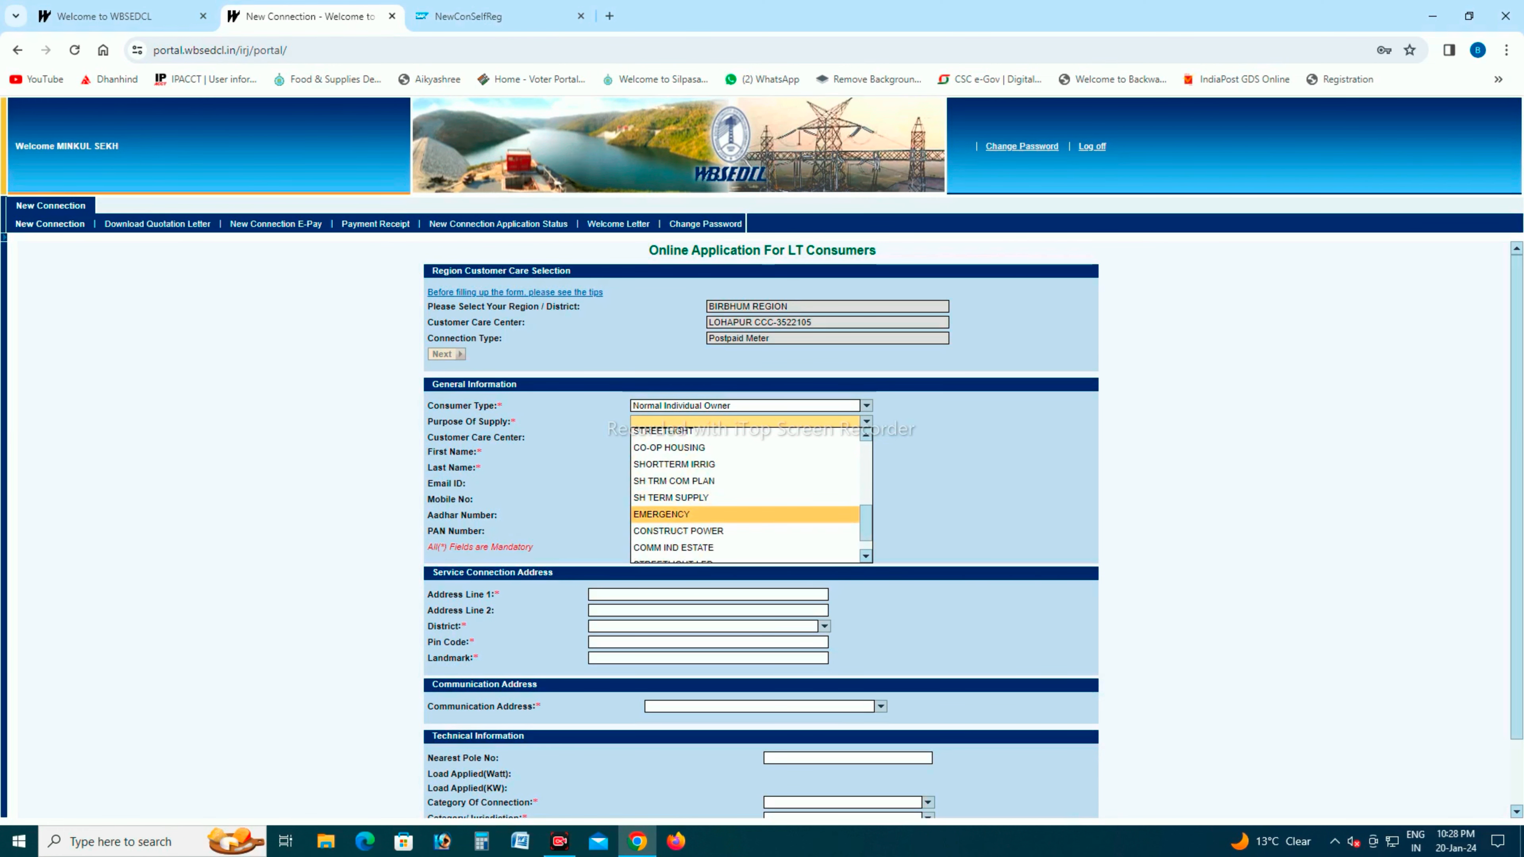
{"action": "scroll", "coordinate": [746, 520], "scroll_direction": "up", "scroll_amount": 8}
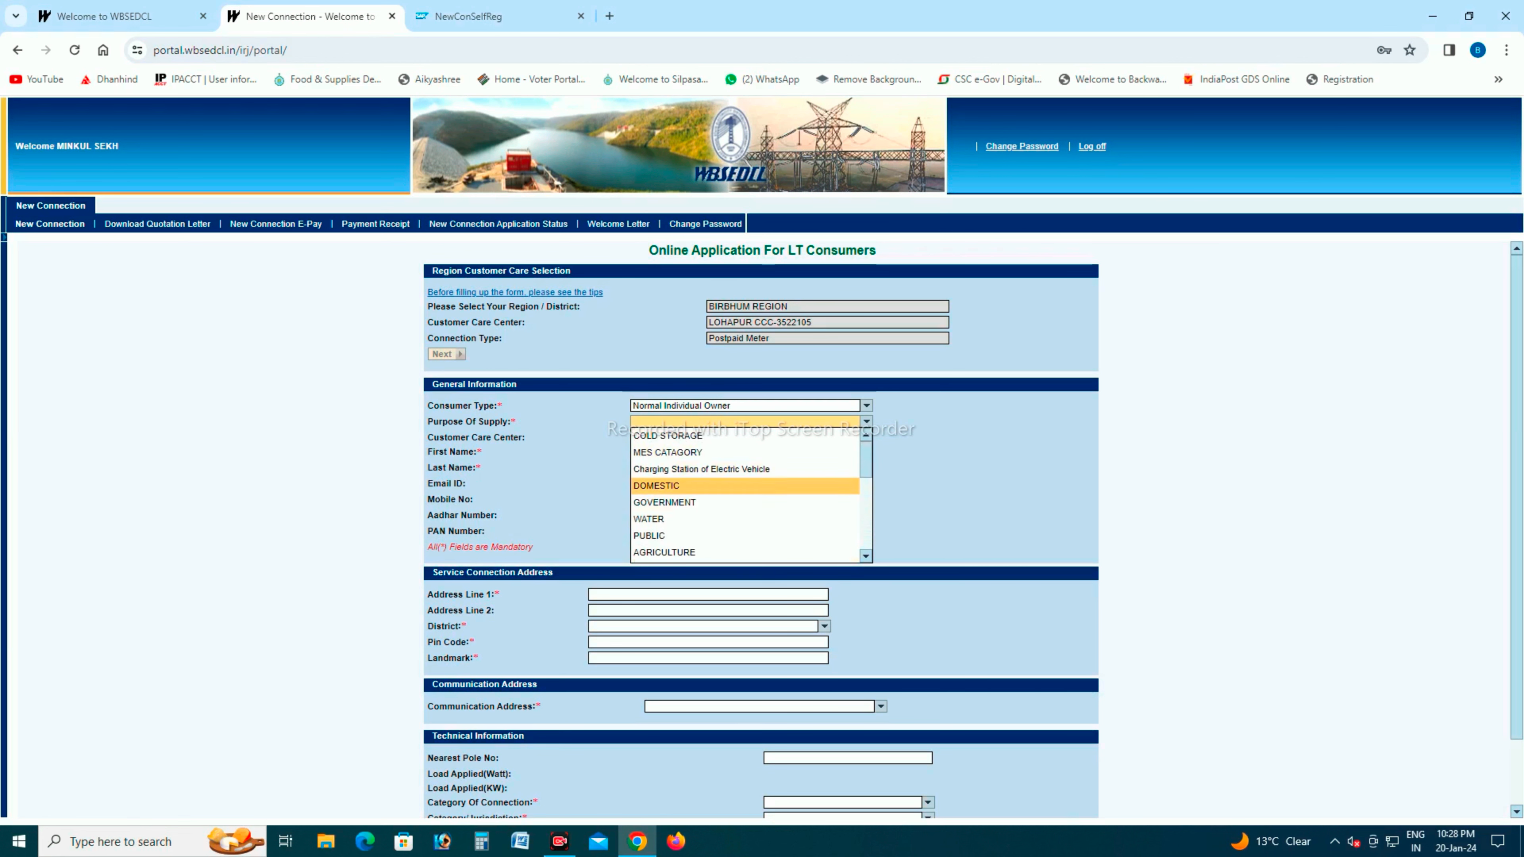
{"action": "left_click", "coordinate": [655, 486]}
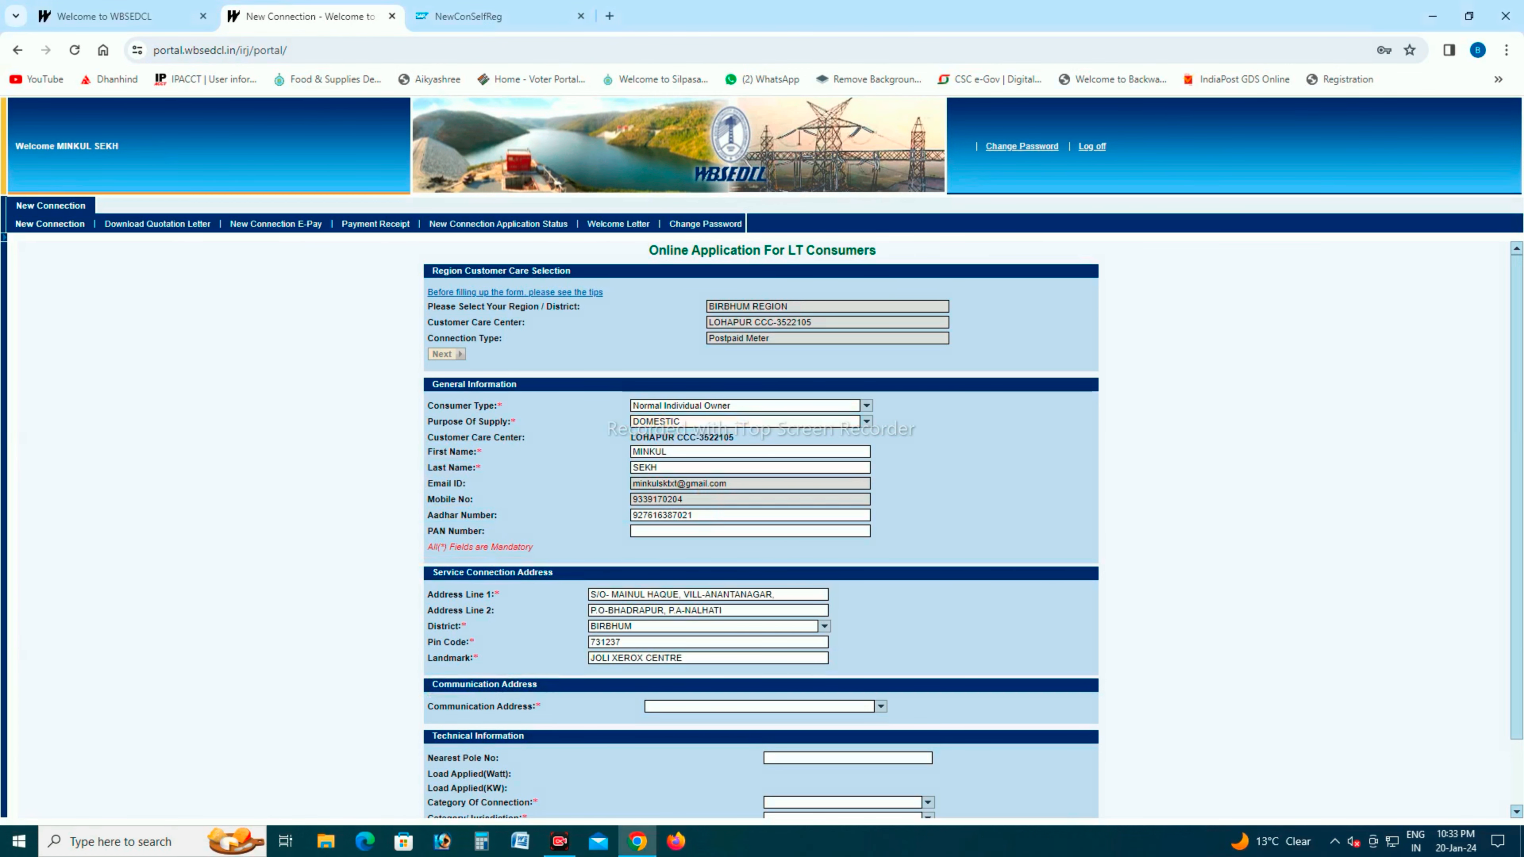
- Set the communication address to Same as Service Location Address
{"action": "left_click", "coordinate": [880, 707]}
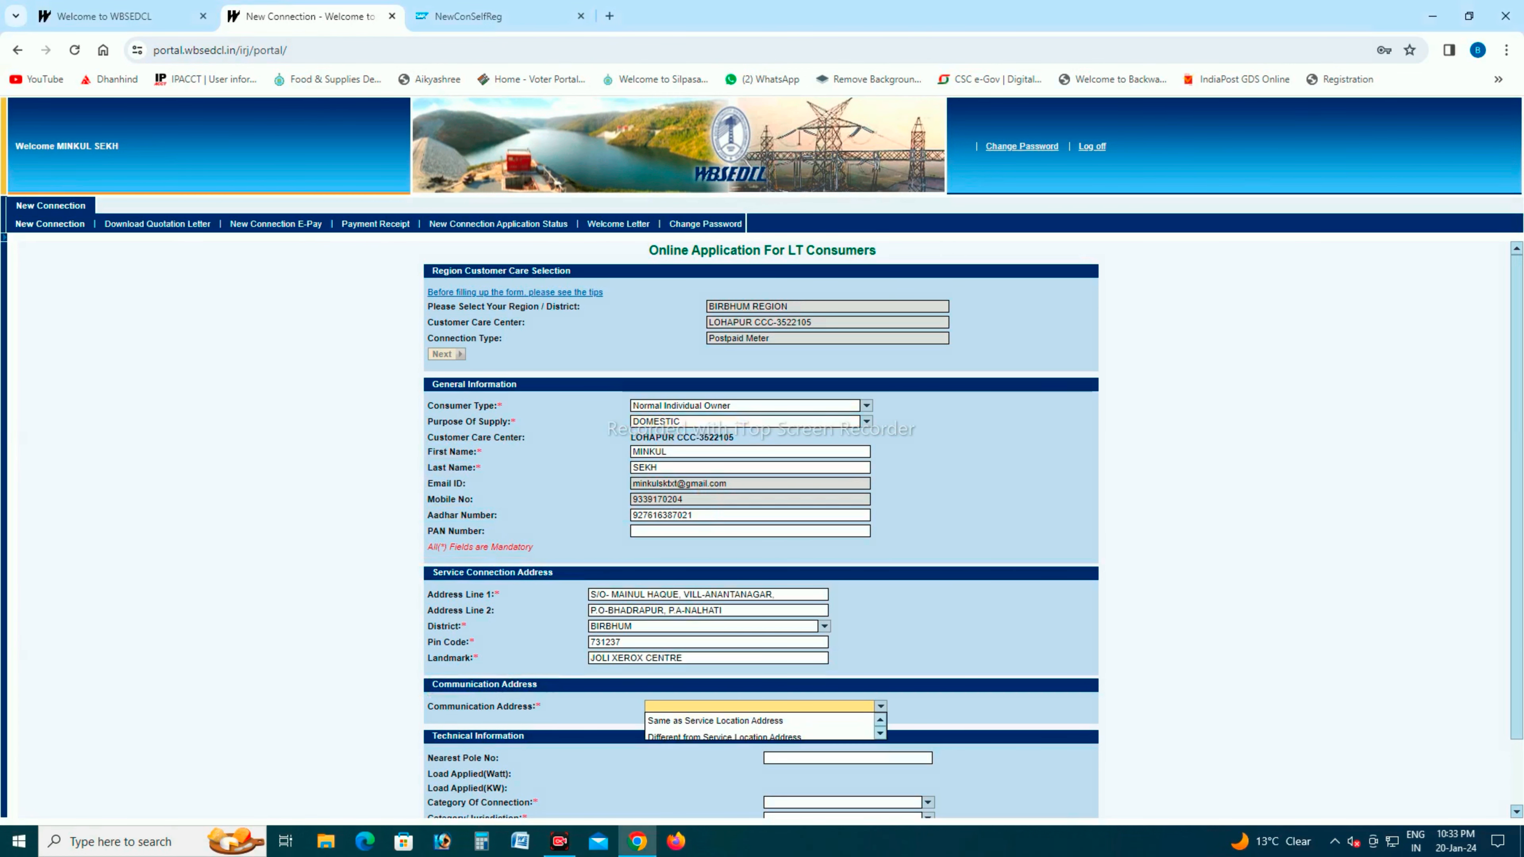
{"action": "key", "text": "Down"}
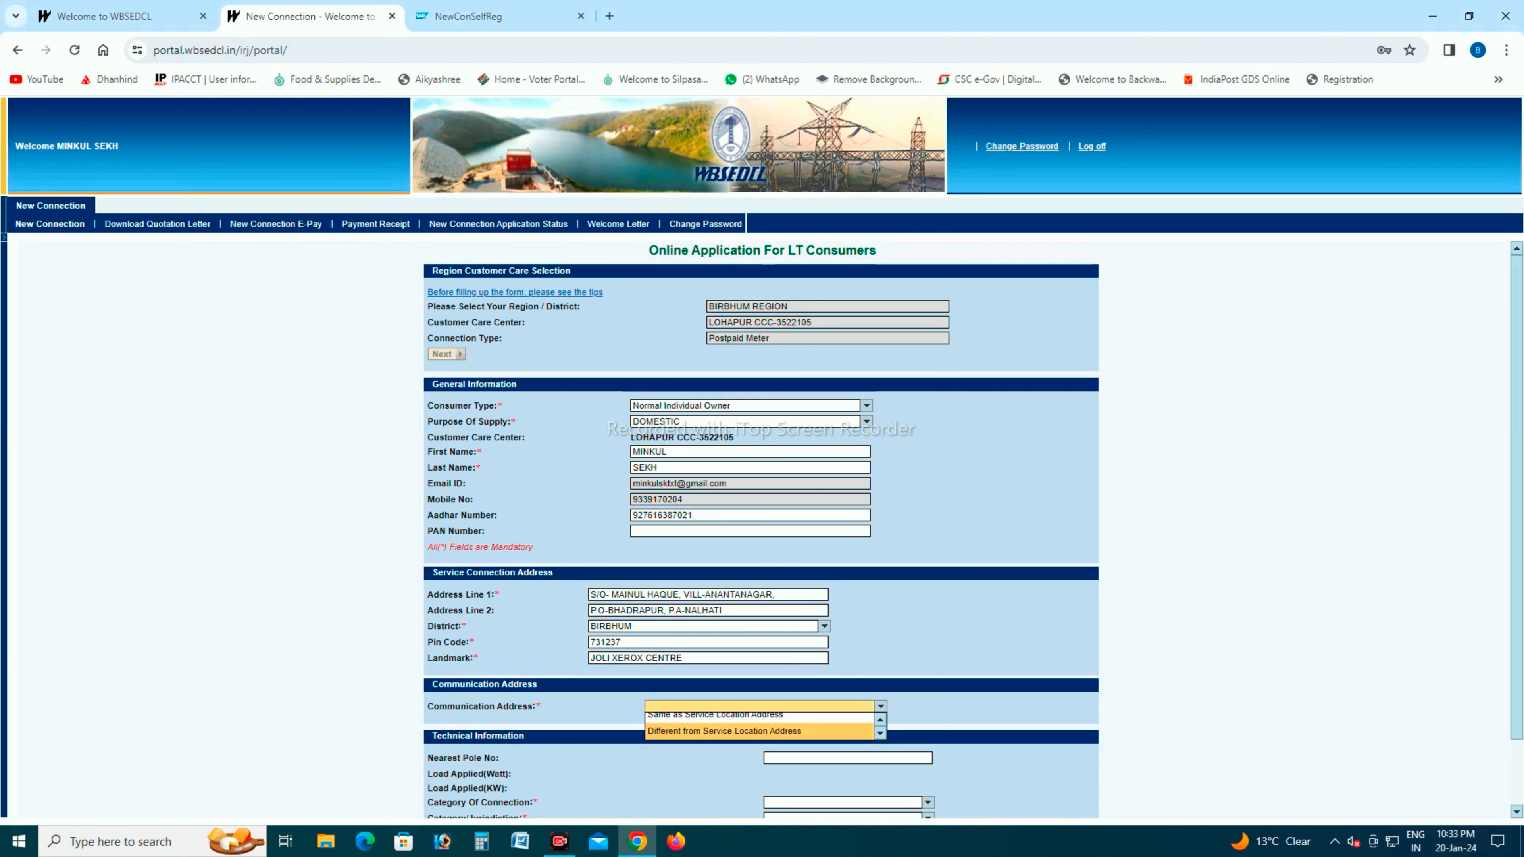
{"action": "key", "text": "Up"}
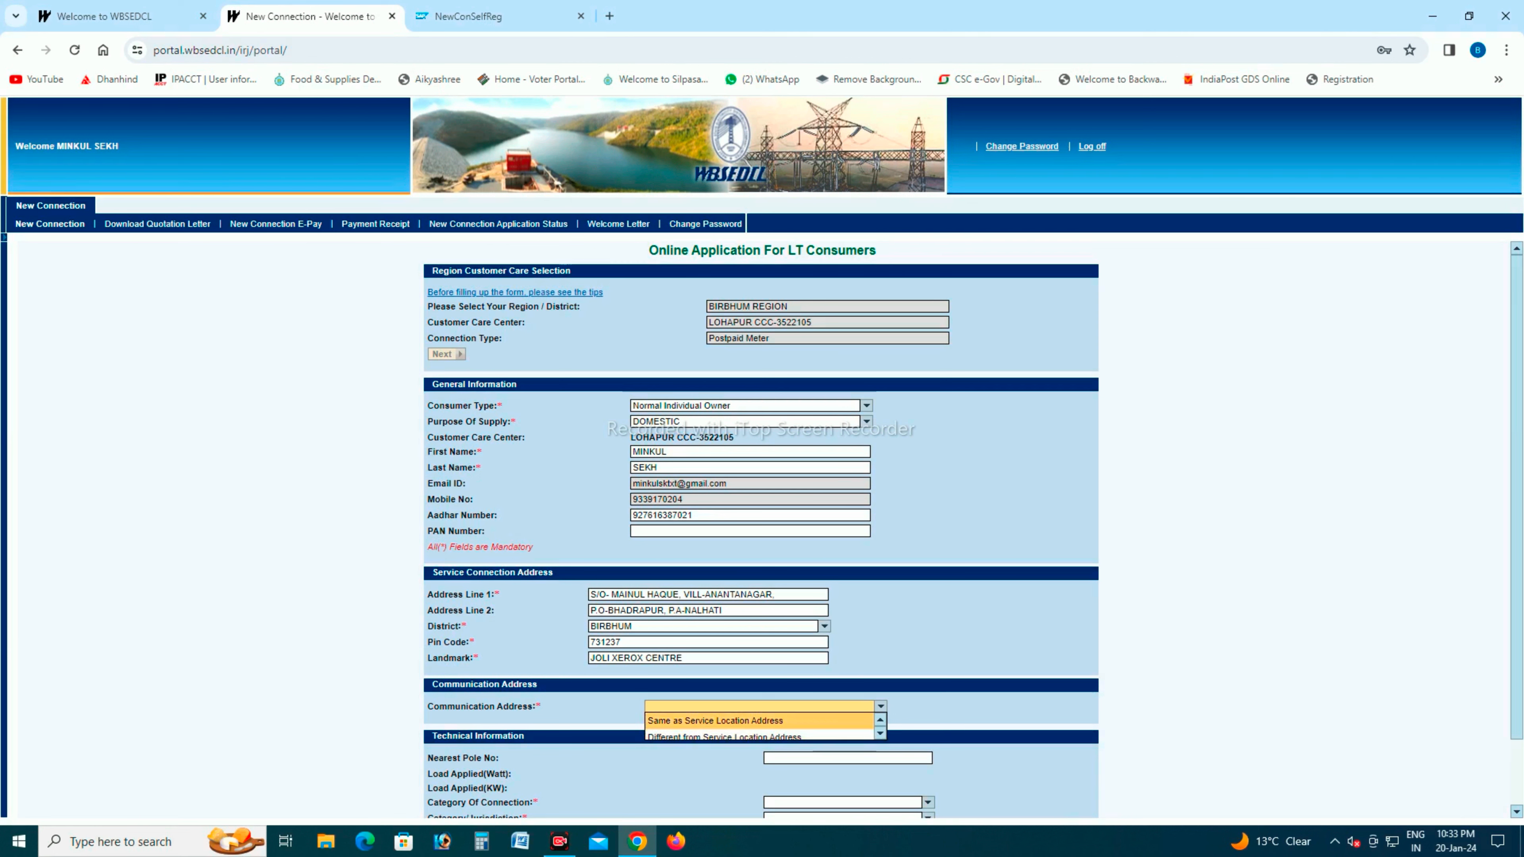
{"action": "key", "text": "Return"}
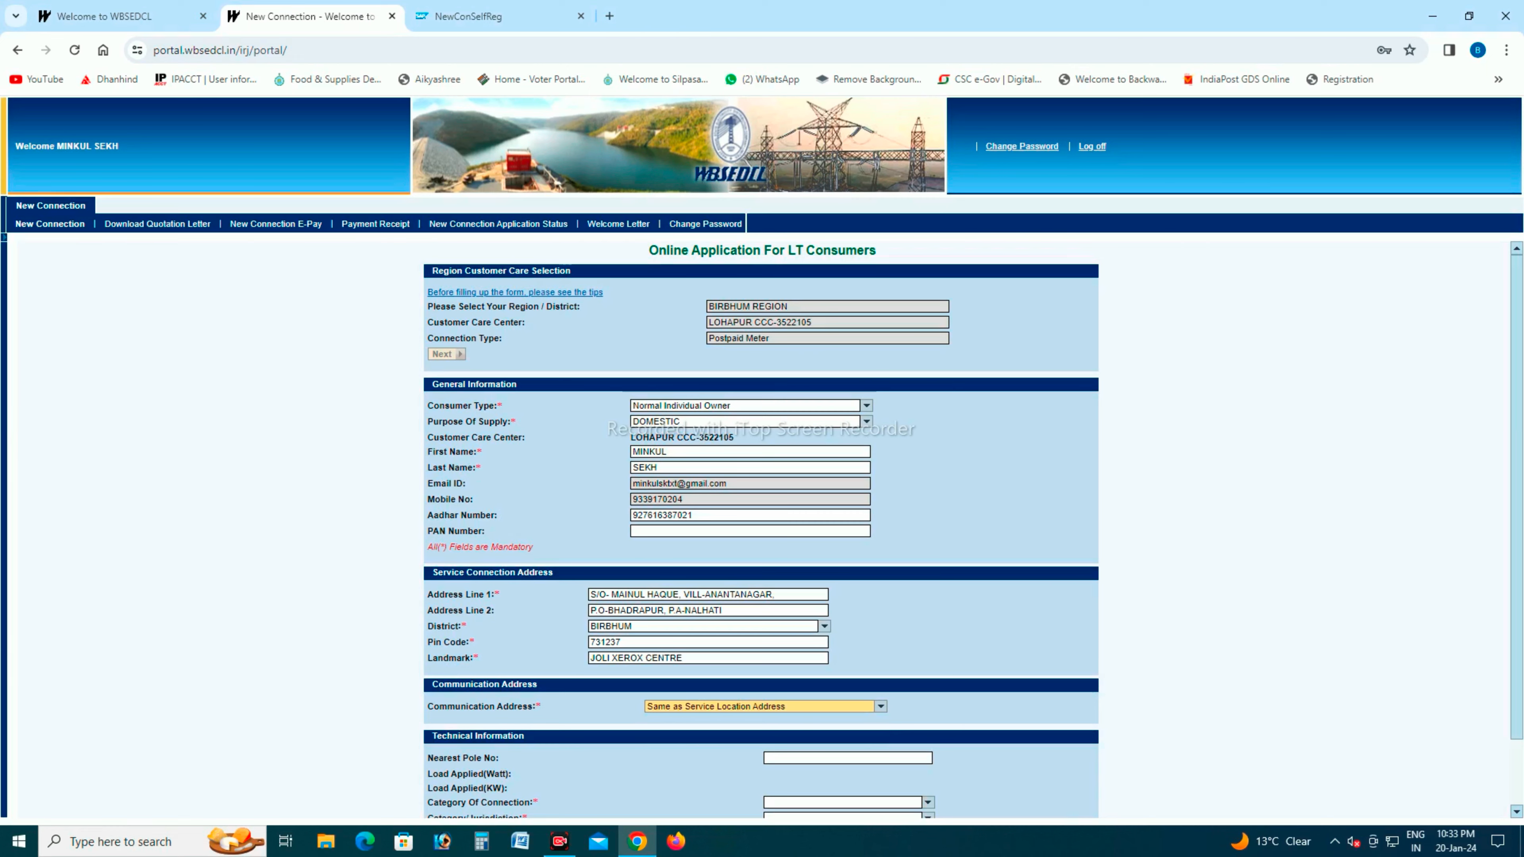
{"action": "scroll", "coordinate": [760, 528], "scroll_direction": "down", "scroll_amount": 2}
{"action": "left_click", "coordinate": [1293, 323]}
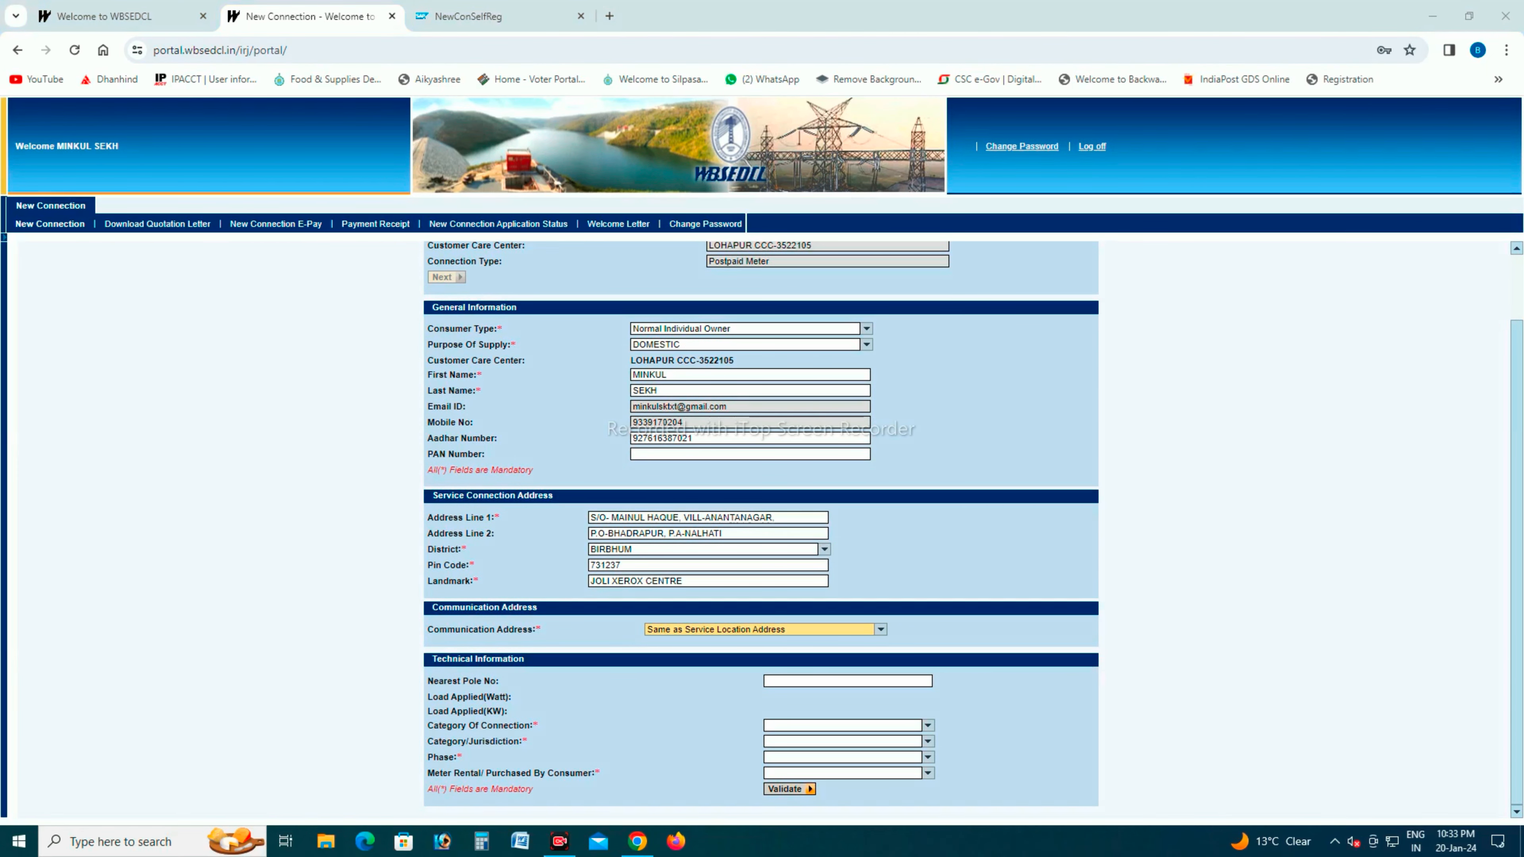
{"action": "left_click_drag", "start_coordinate": [416, 673], "coordinate": [967, 684]}
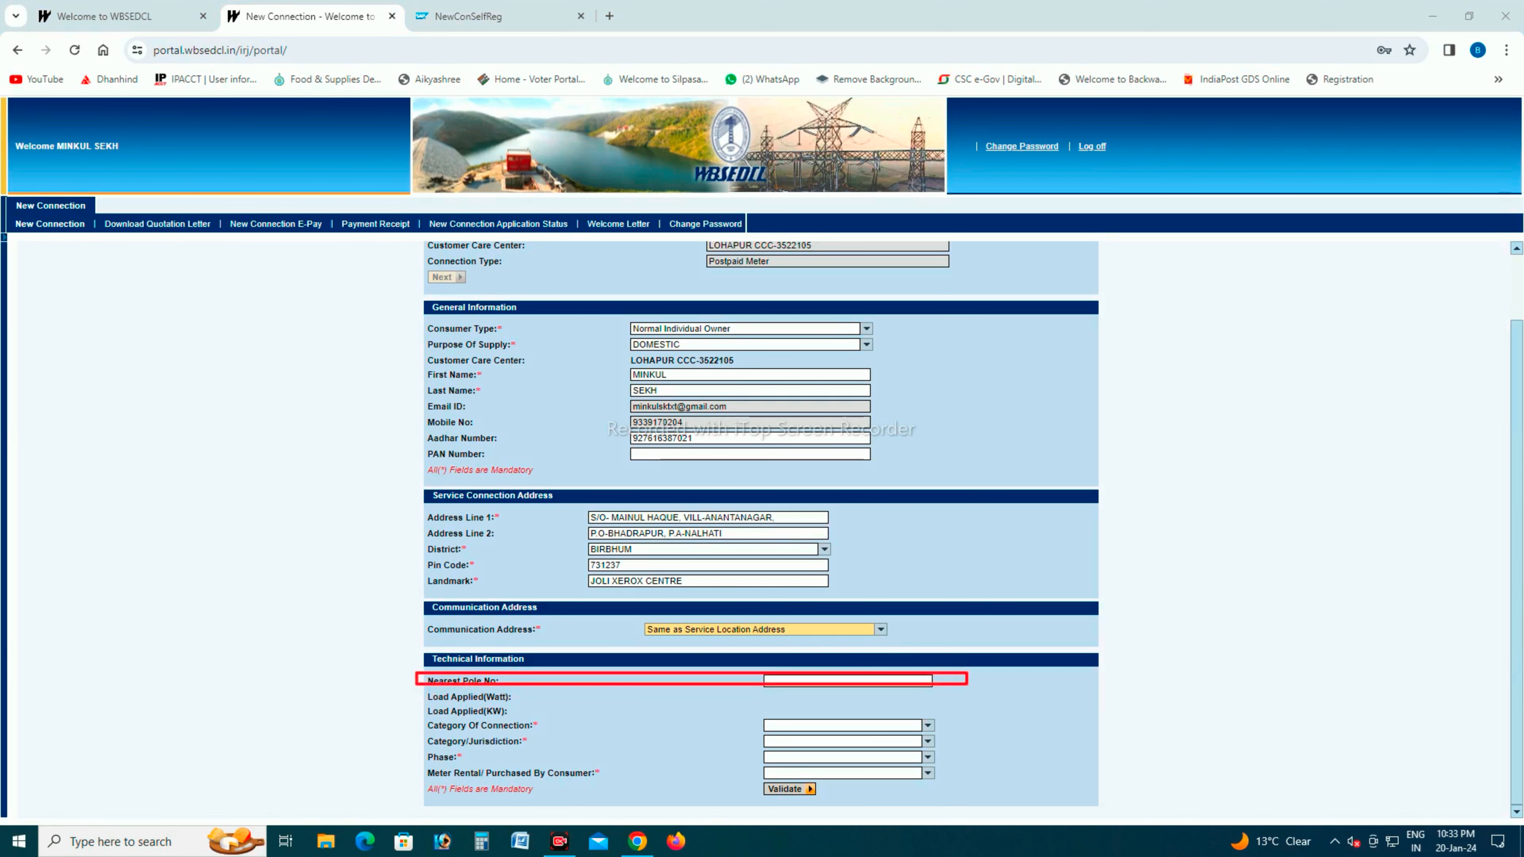
{"action": "left_click_drag", "start_coordinate": [750, 711], "coordinate": [945, 731]}
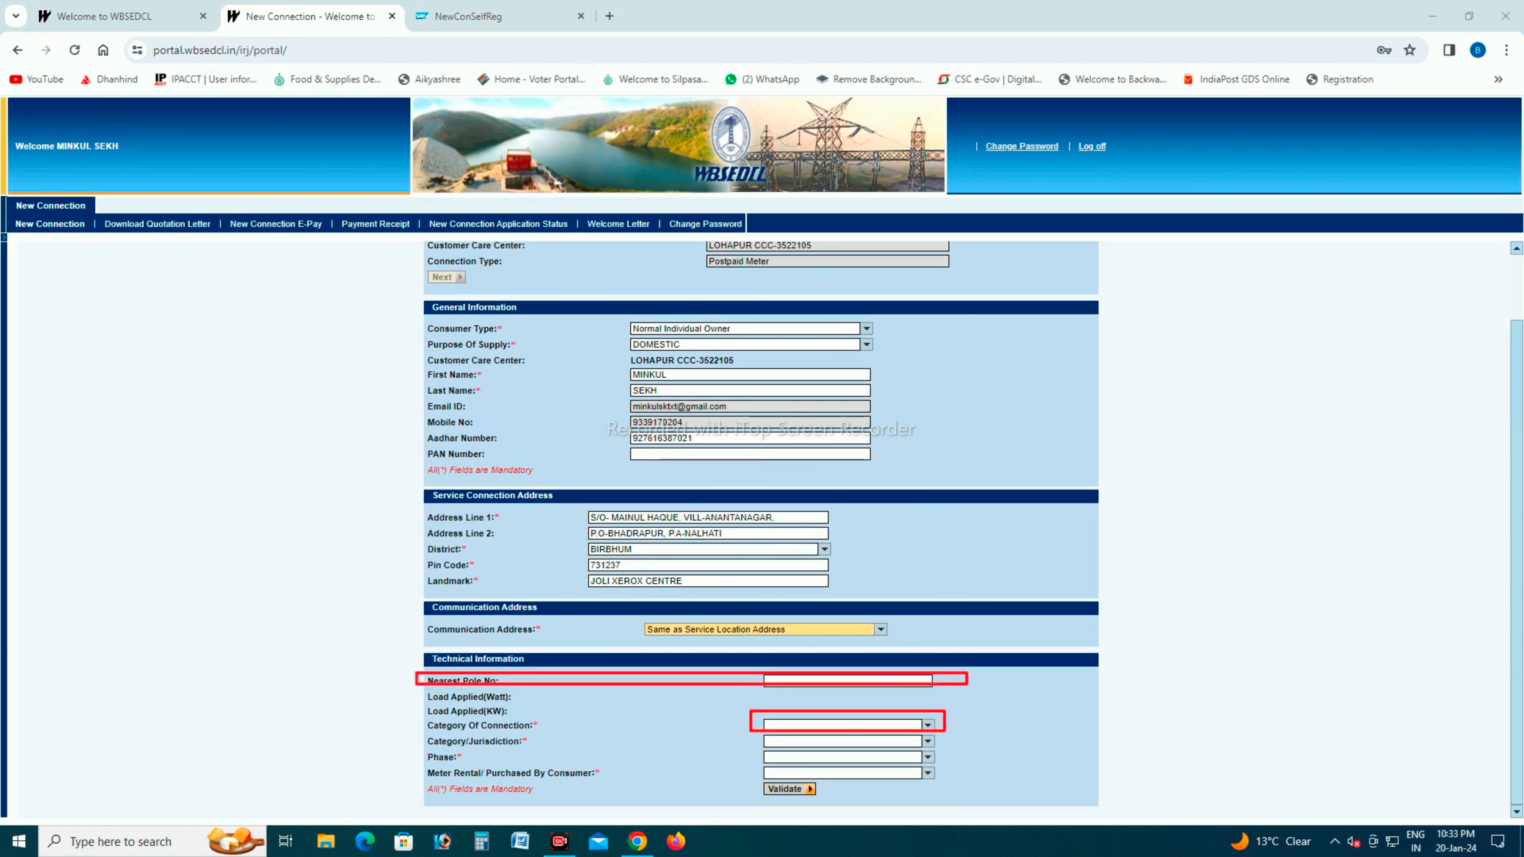
{"action": "key", "text": "Escape"}
- Set the category of connection to OTHERS and the category/jurisdiction to Panchayat in the technical information
{"action": "left_click", "coordinate": [928, 725]}
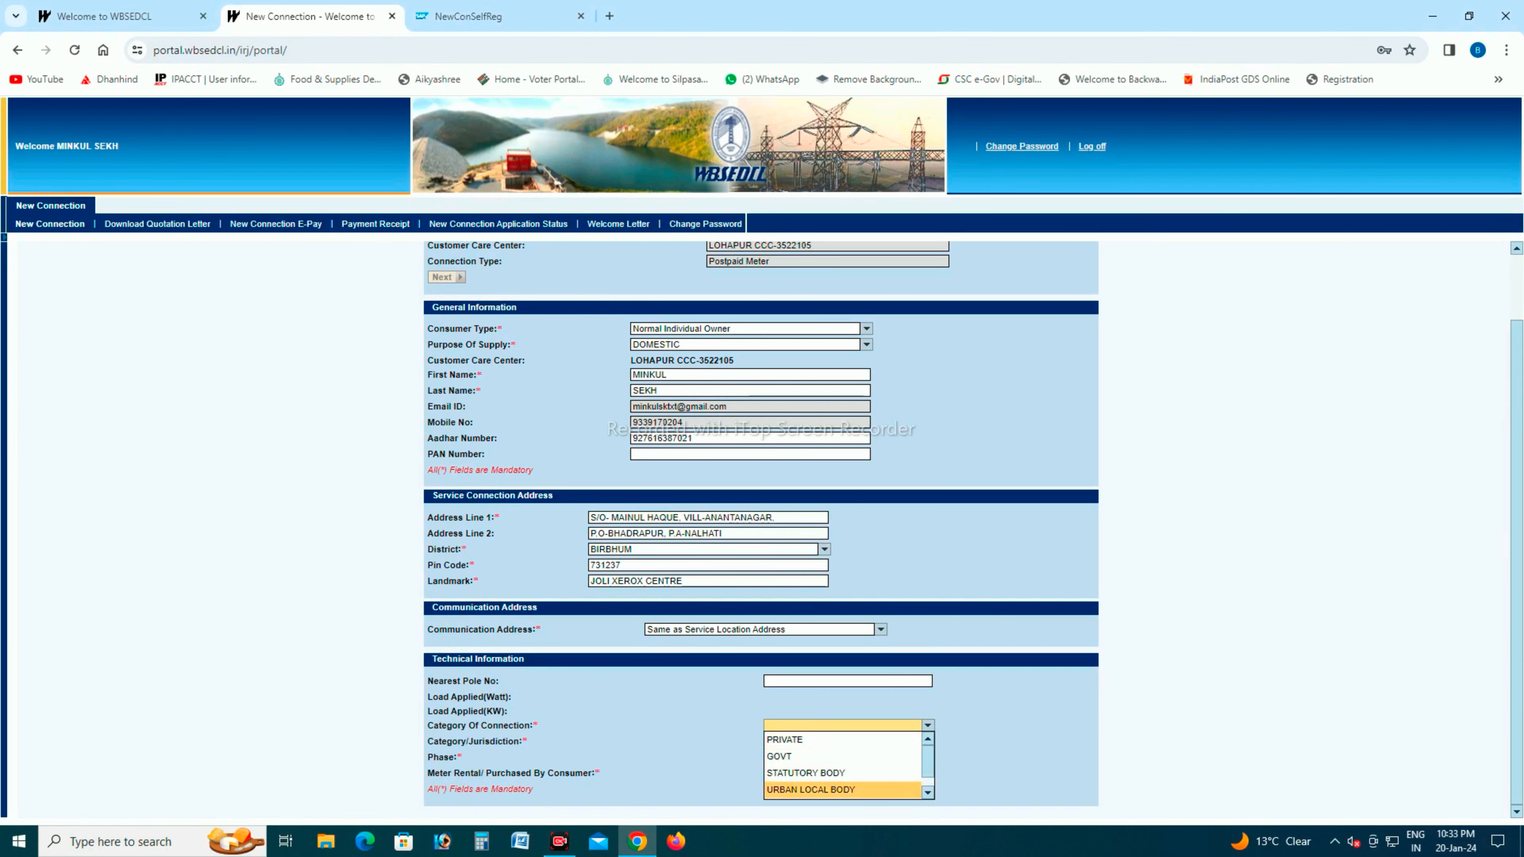
{"action": "scroll", "coordinate": [843, 782], "scroll_direction": "down", "scroll_amount": 1}
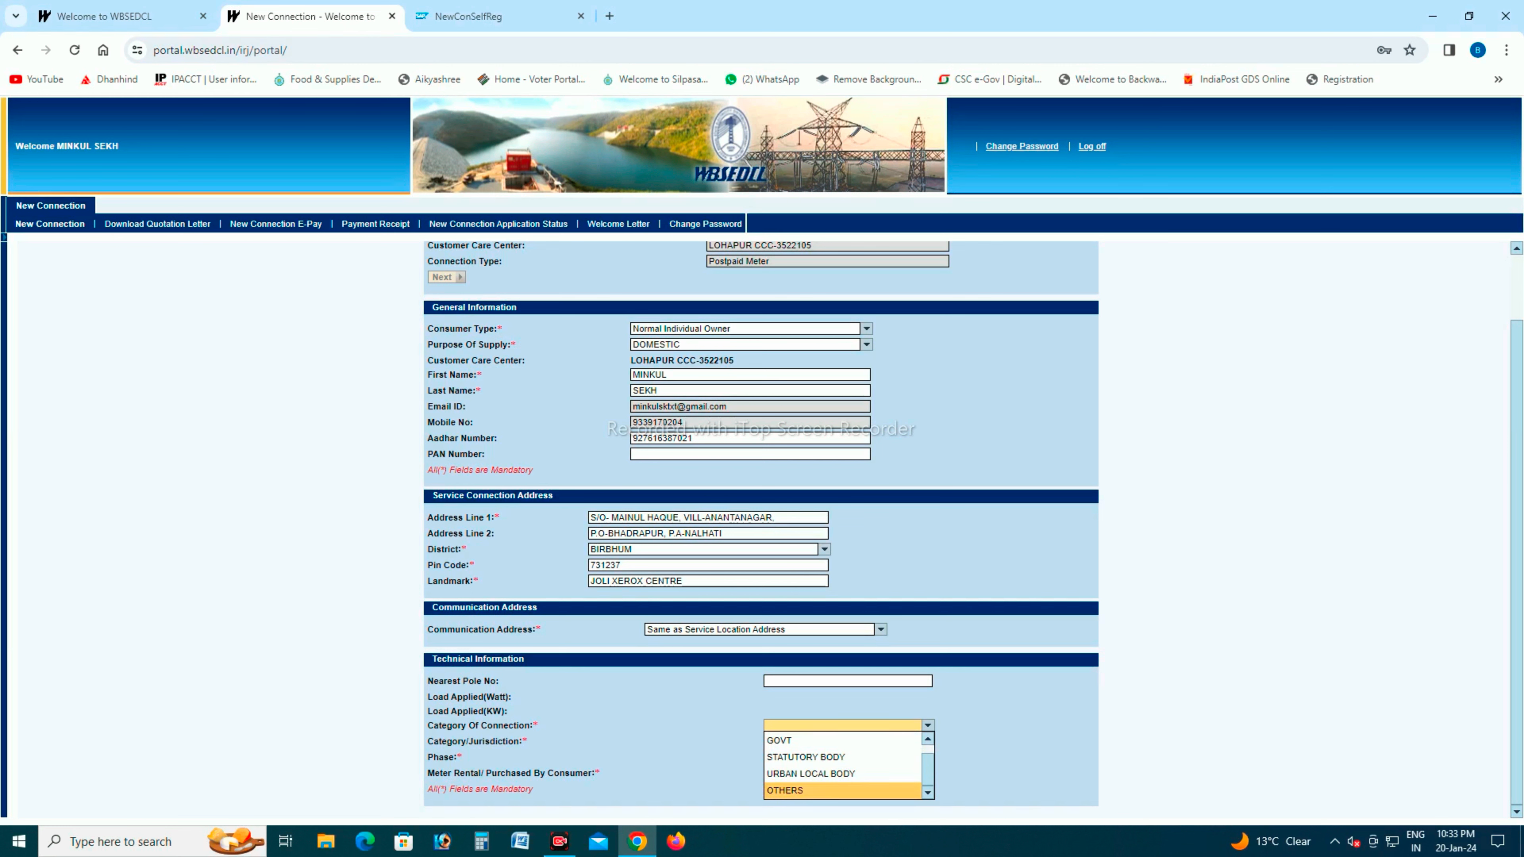
{"action": "left_click", "coordinate": [804, 791]}
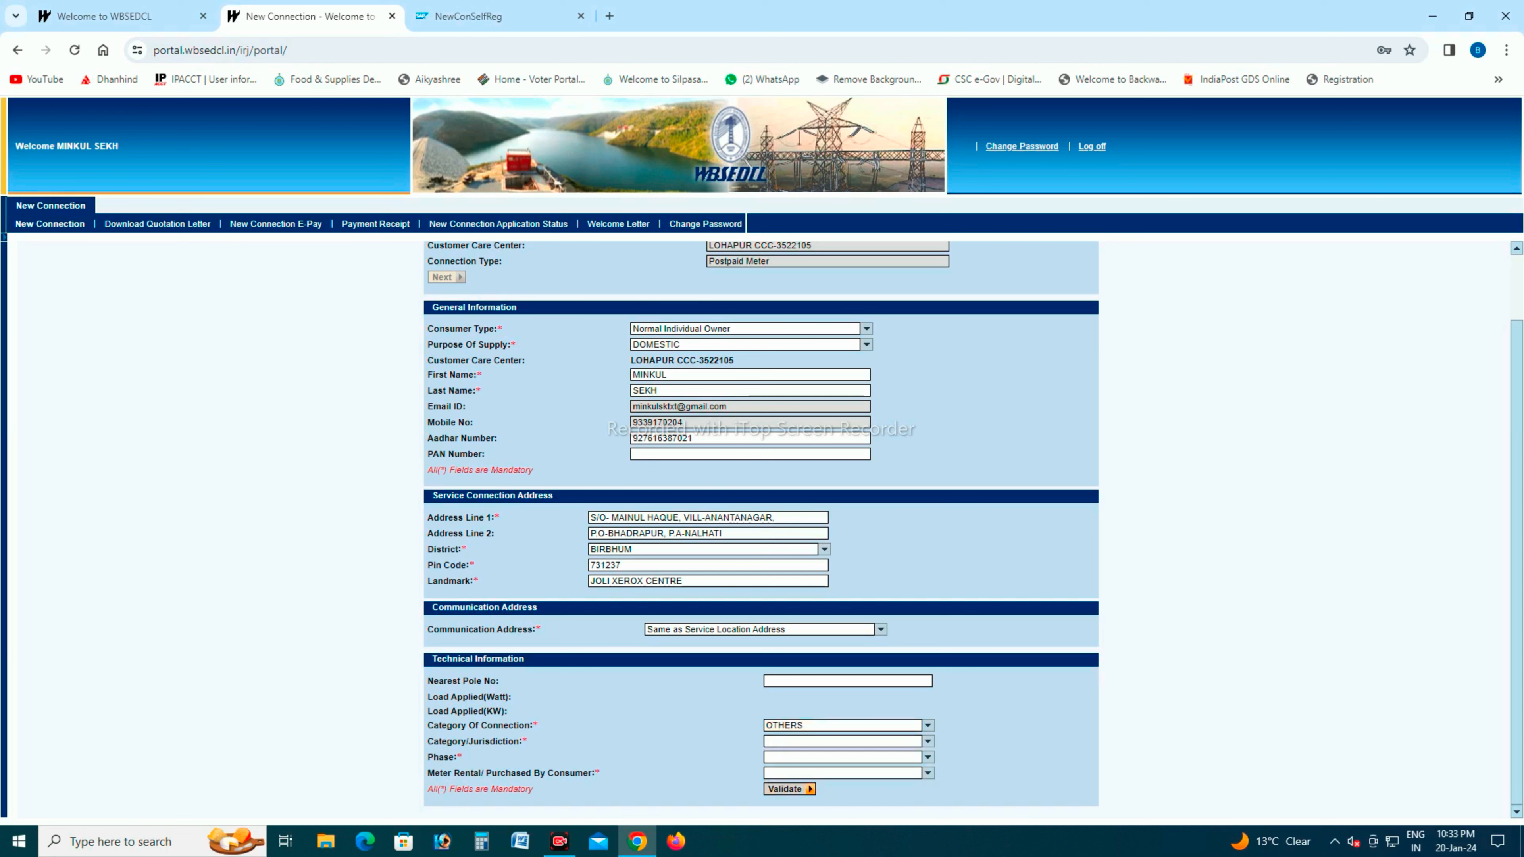
{"action": "left_click", "coordinate": [849, 741]}
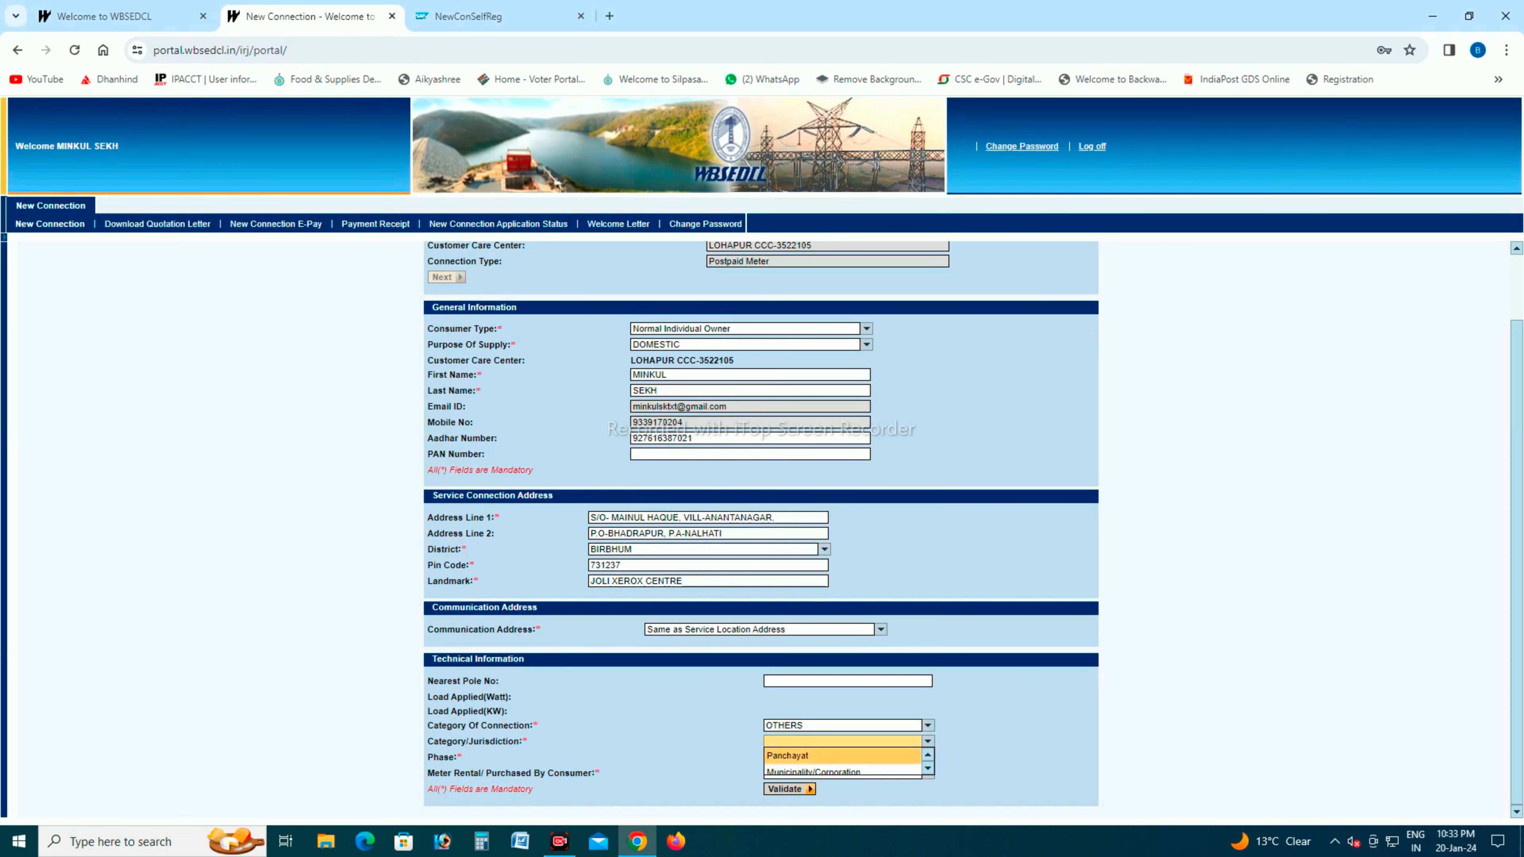
{"action": "scroll", "coordinate": [842, 768], "scroll_direction": "down", "scroll_amount": 1}
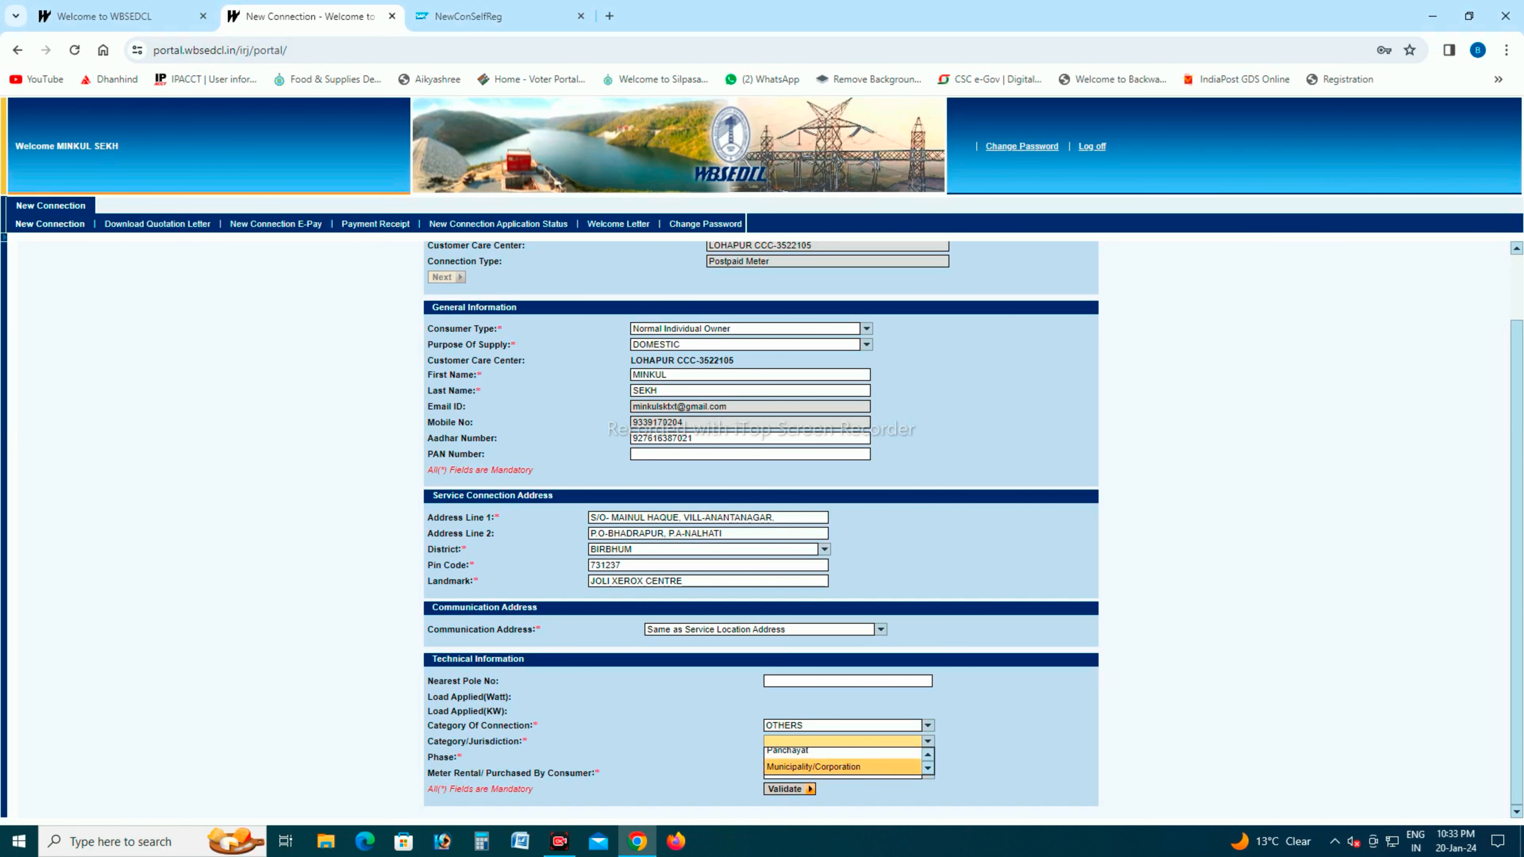
{"action": "left_click", "coordinate": [842, 753]}
- Choose Single Phase as the phase and Rental for the meter, and validate the application details
{"action": "left_click", "coordinate": [842, 758]}
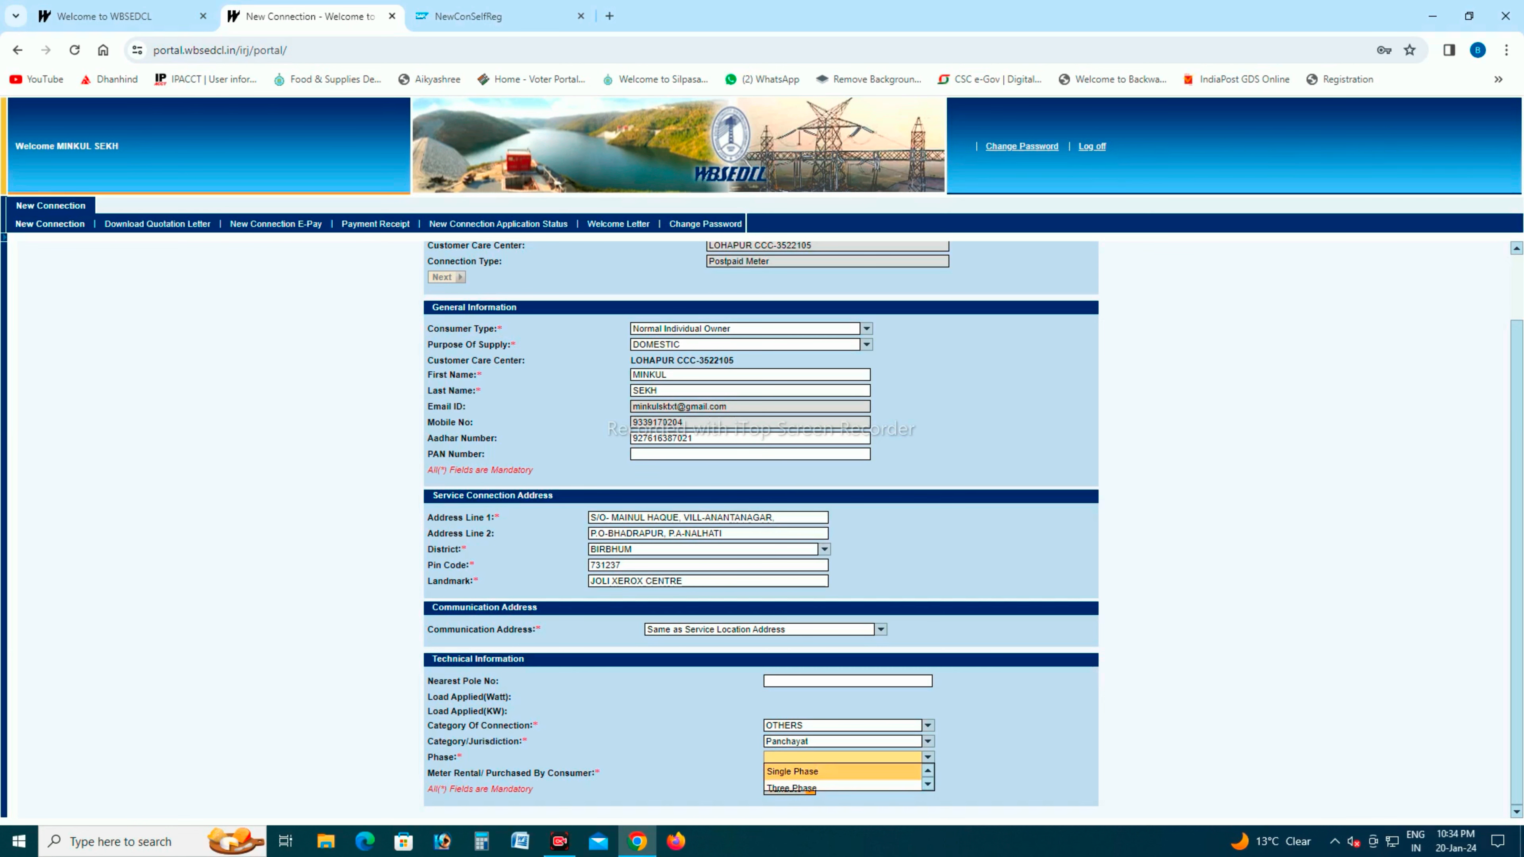
{"action": "left_click", "coordinate": [798, 772]}
{"action": "left_click", "coordinate": [843, 773]}
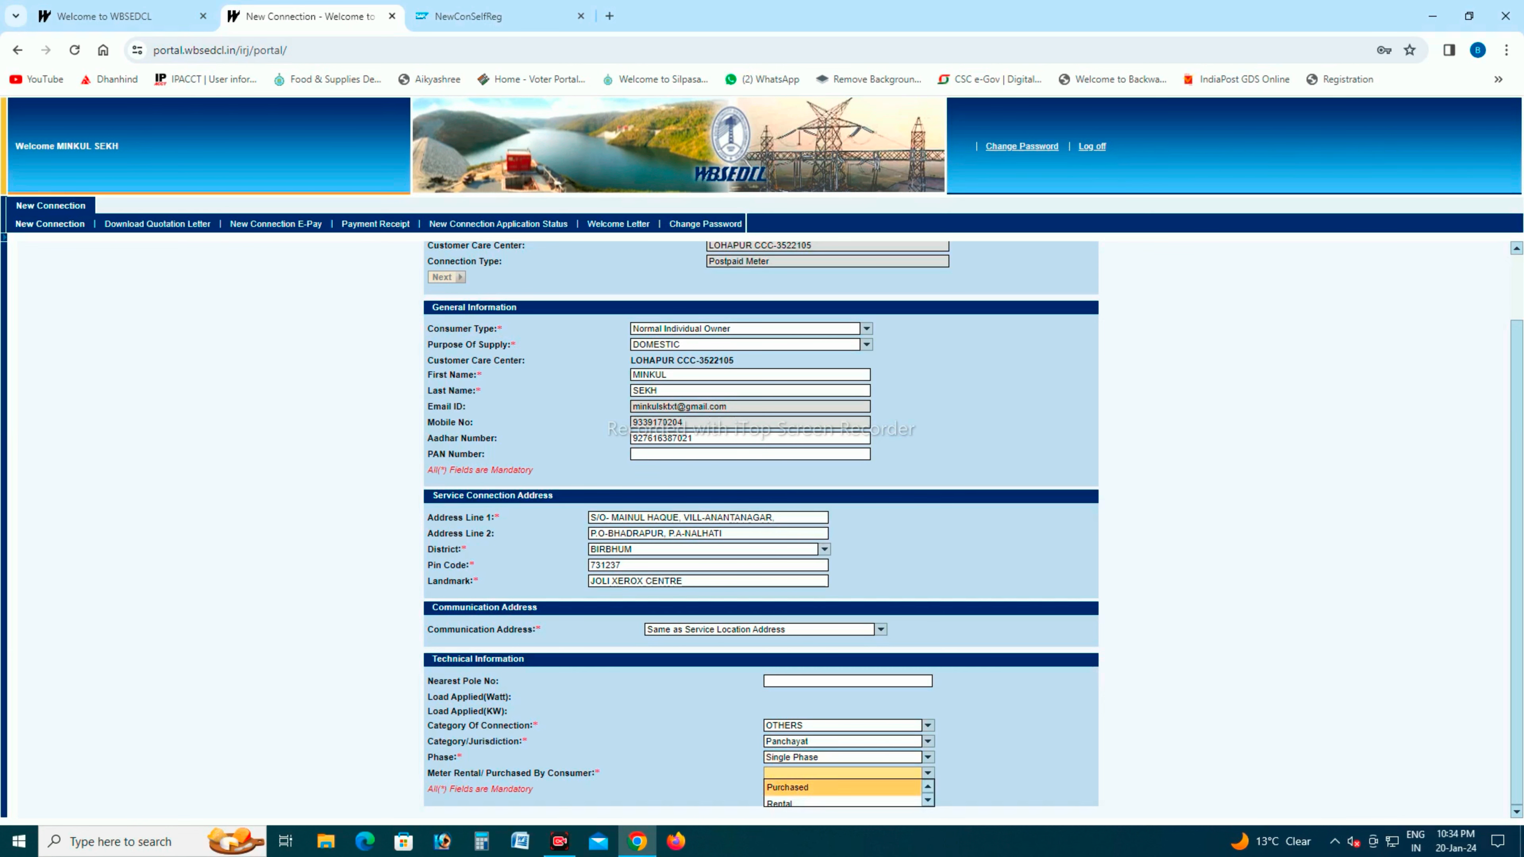
{"action": "scroll", "coordinate": [842, 792], "scroll_direction": "up", "scroll_amount": 1}
{"action": "left_click", "coordinate": [798, 800]}
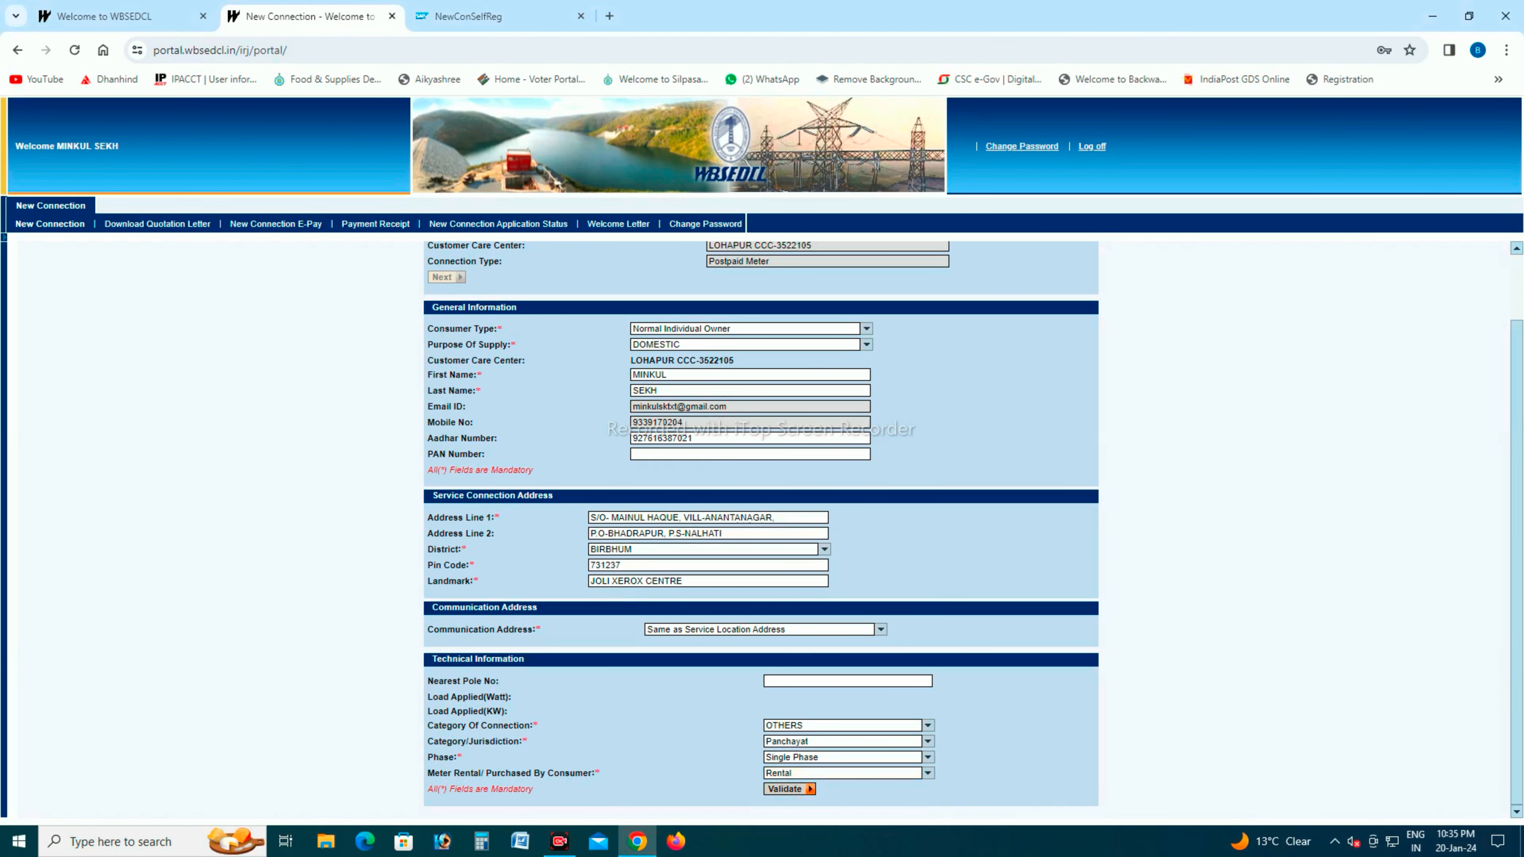
{"action": "left_click", "coordinate": [789, 789]}
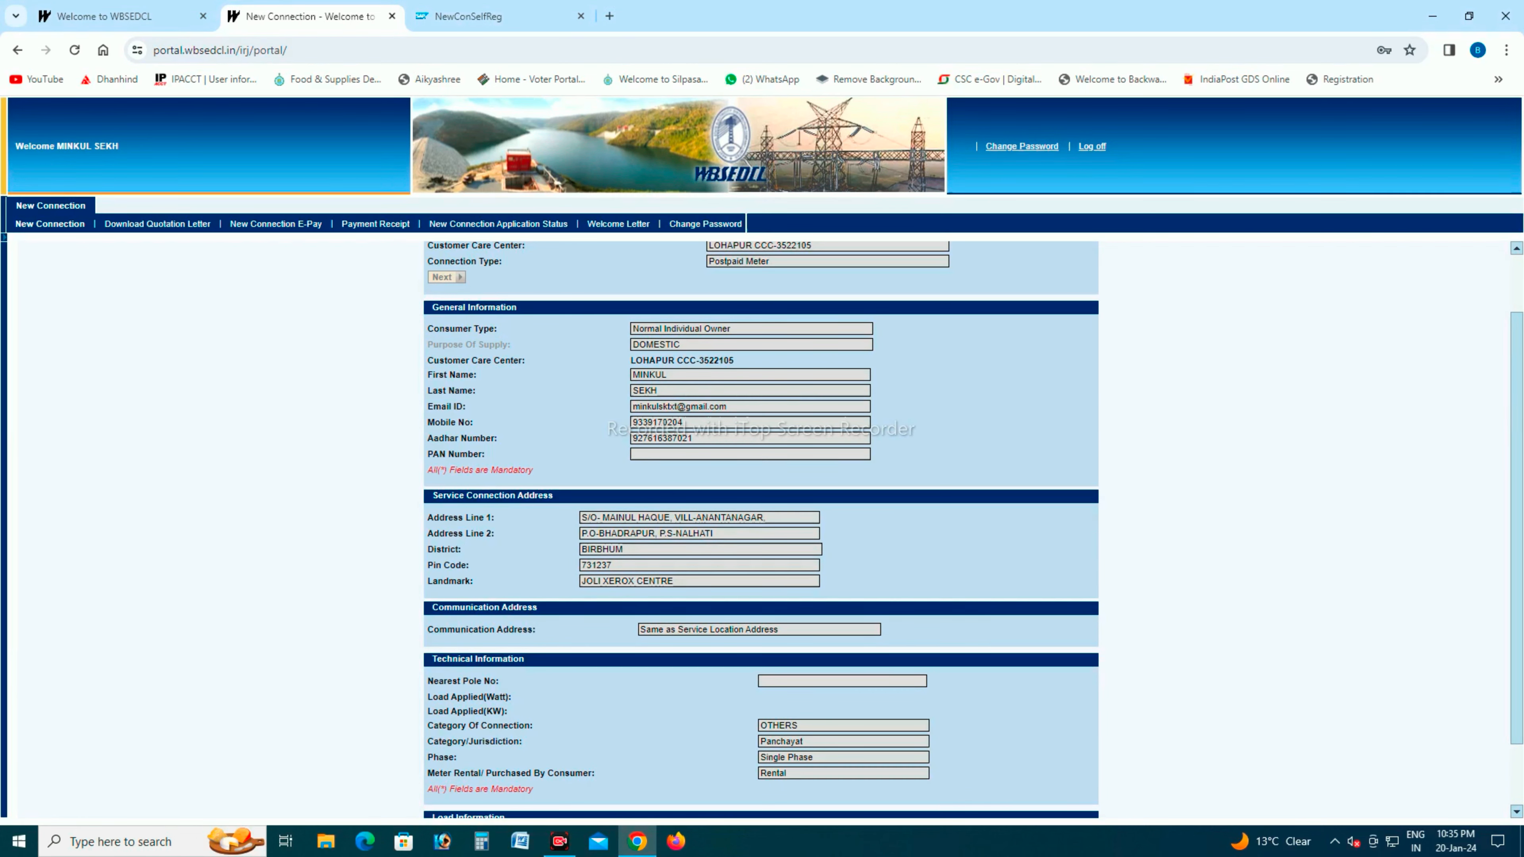
- Enter a total load of 0.5 kW in the load information and verify the load
{"action": "scroll", "coordinate": [761, 529], "scroll_direction": "down", "scroll_amount": 1}
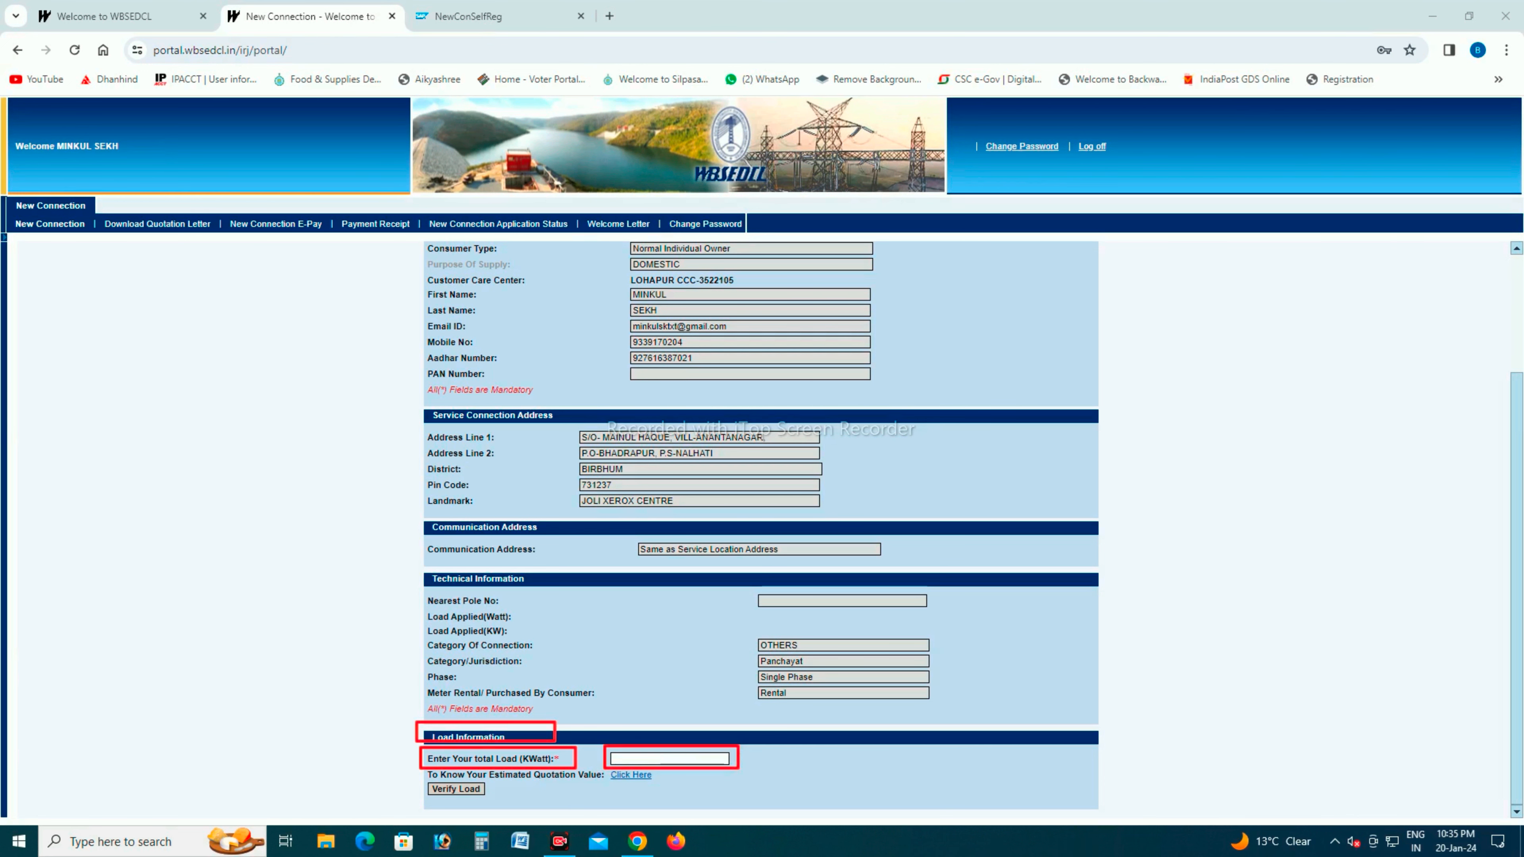
{"action": "left_click", "coordinate": [669, 759]}
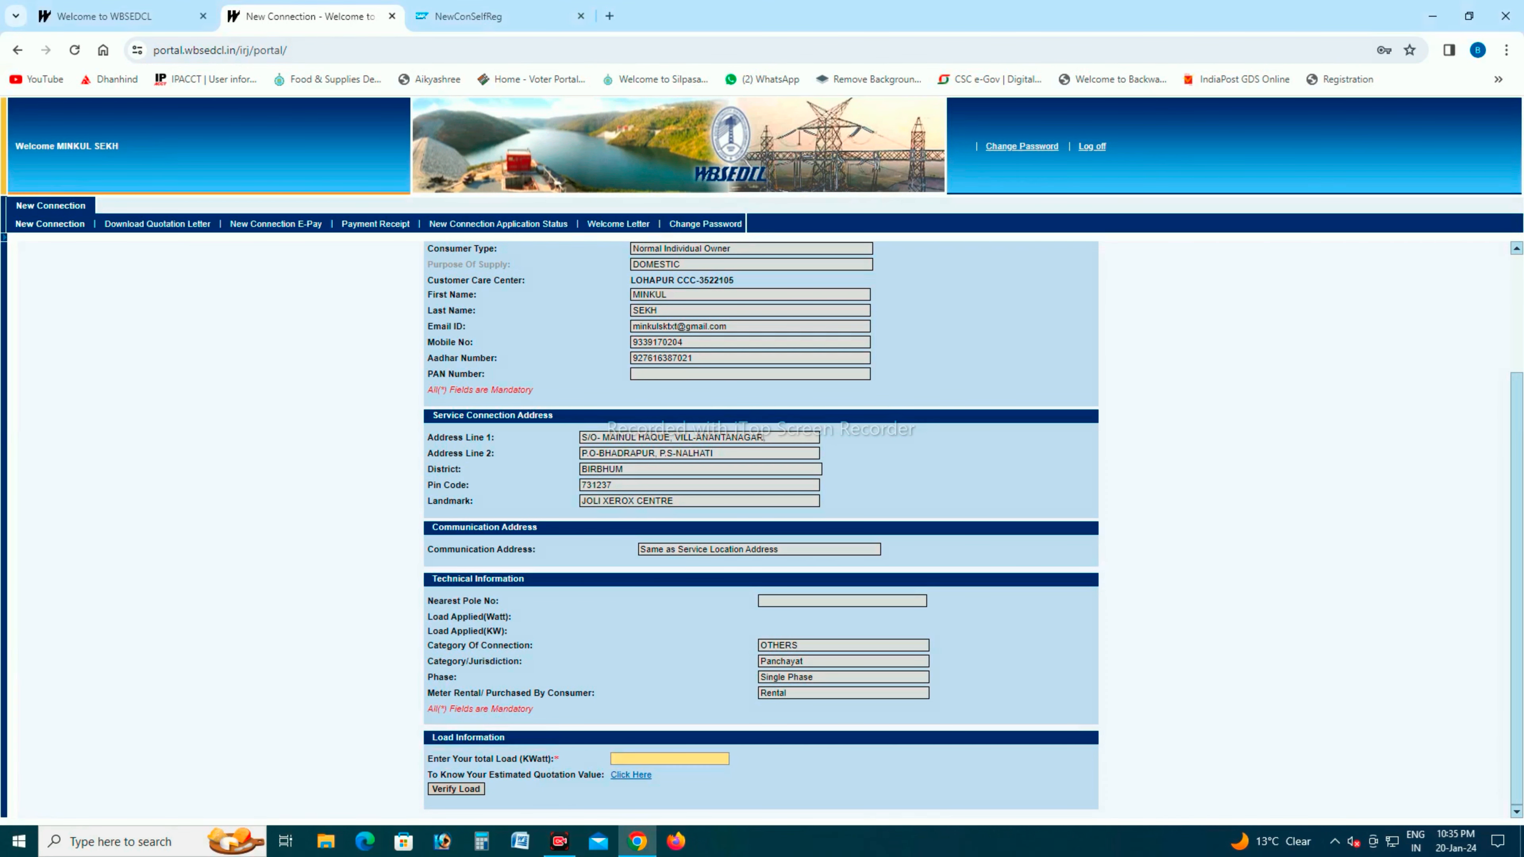
{"action": "type", "text": "0.5"}
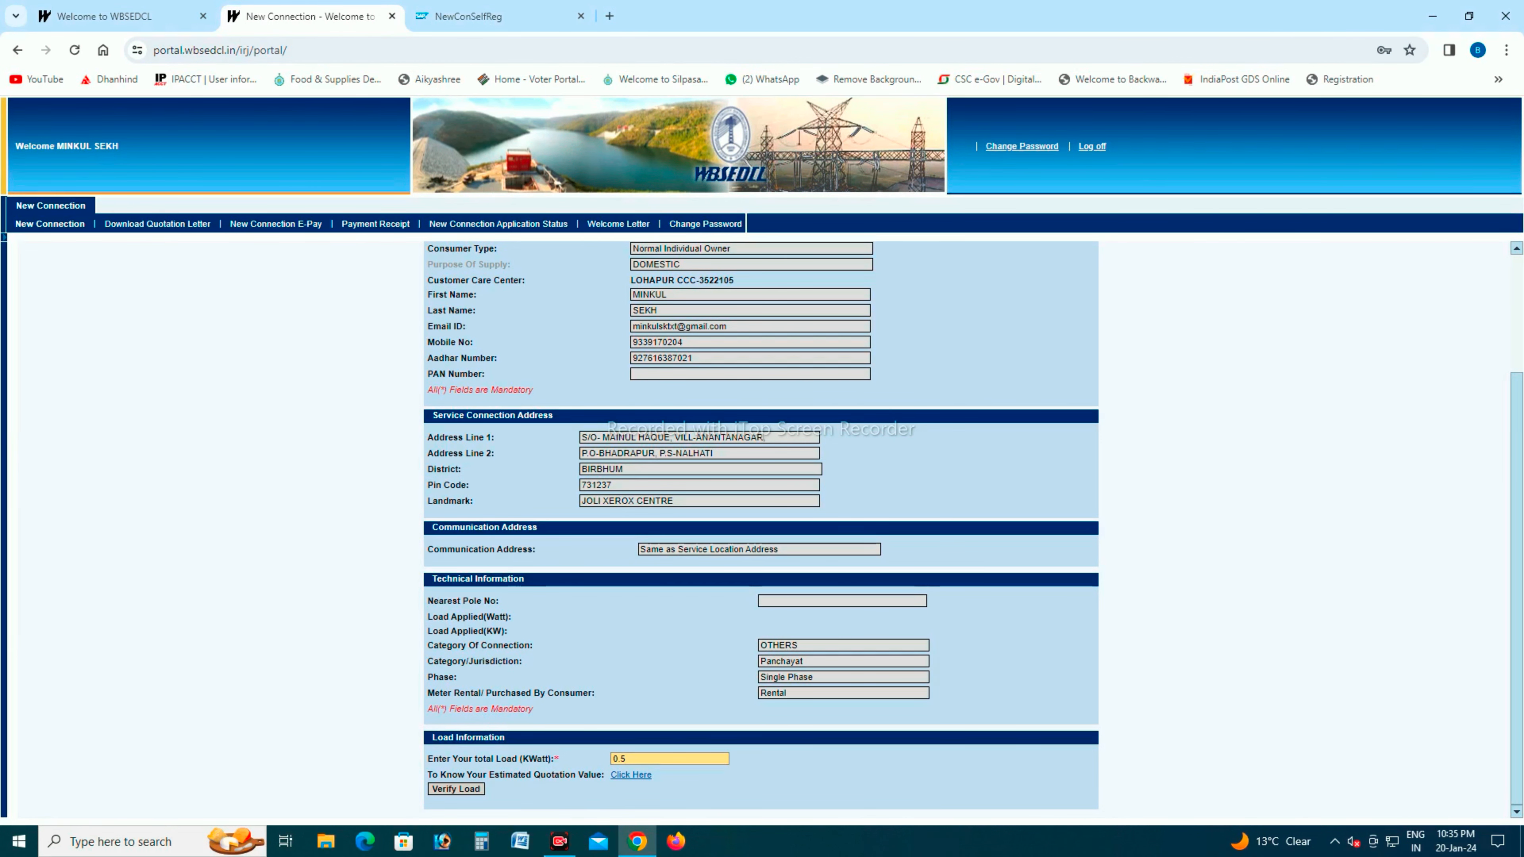
{"action": "left_click", "coordinate": [798, 774]}
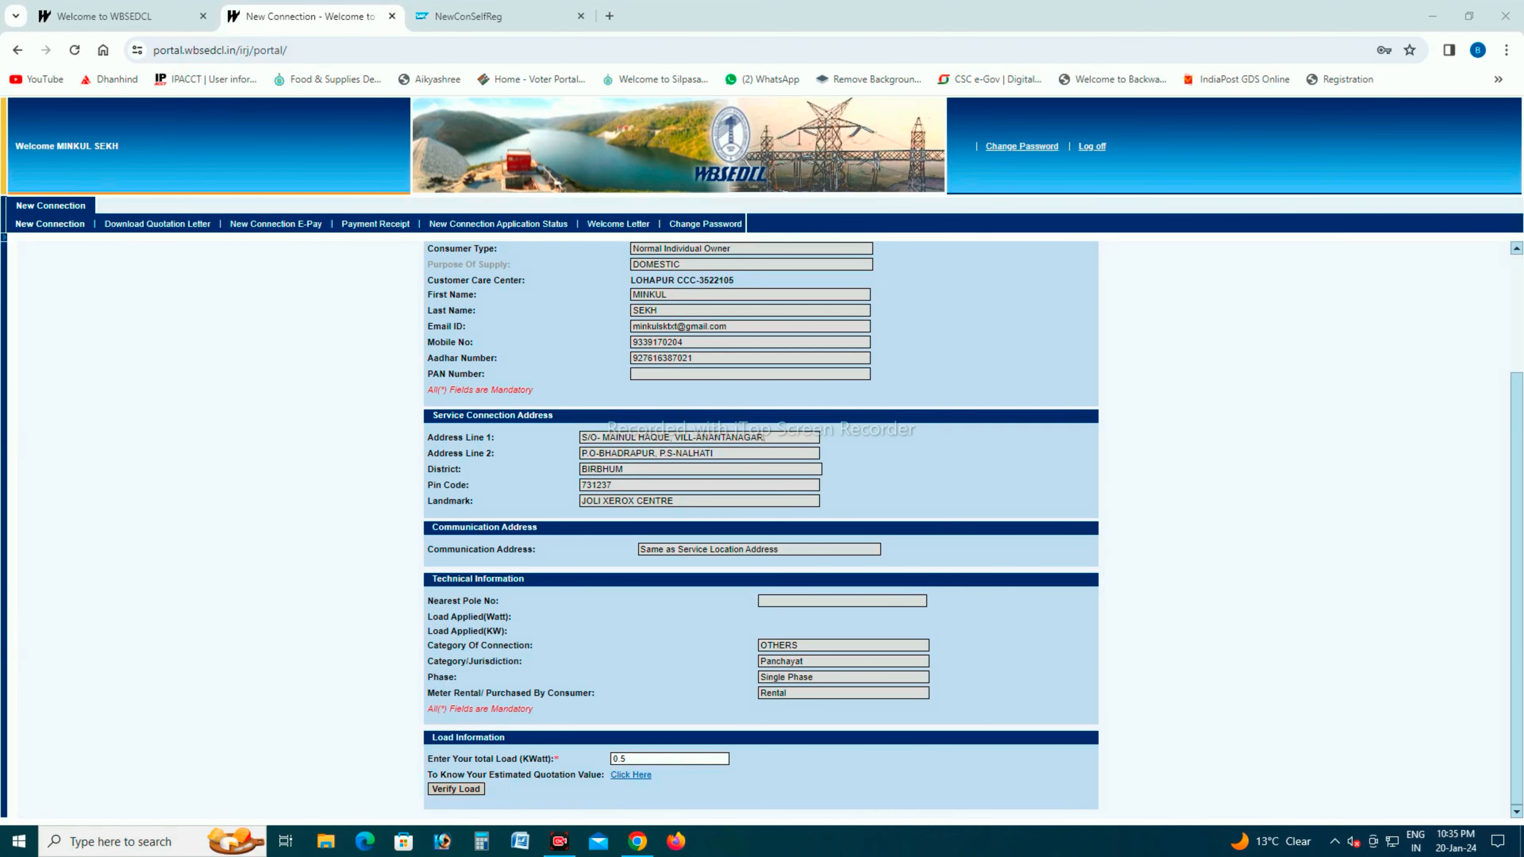
{"action": "left_click", "coordinate": [456, 789]}
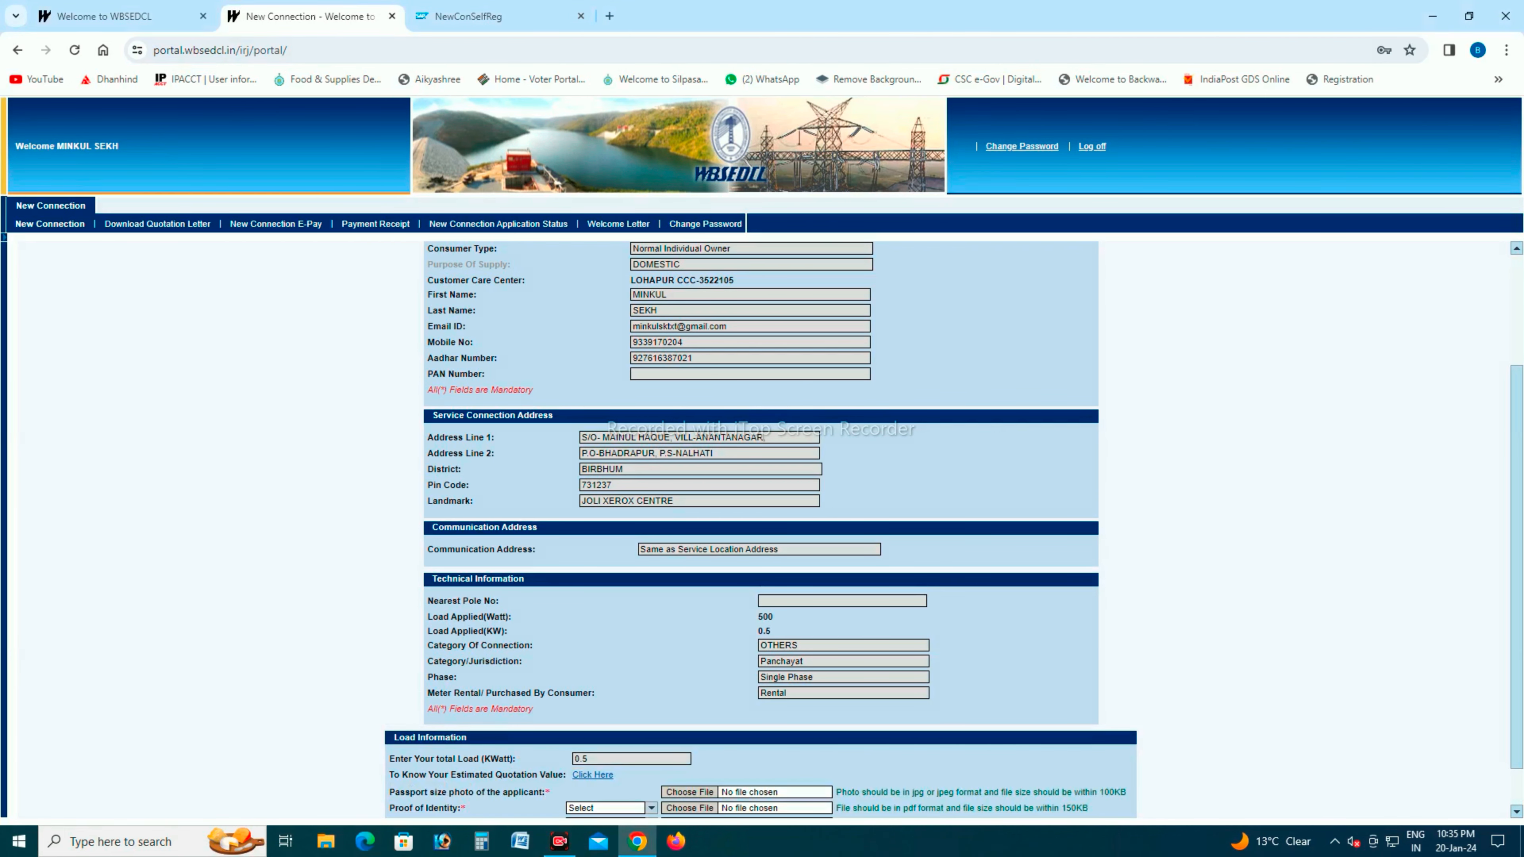
- Attach the applicant's passport size JPG photo from the applicant's WBSEDCL folder on the Desktop
{"action": "scroll", "coordinate": [761, 528], "scroll_direction": "down", "scroll_amount": 1}
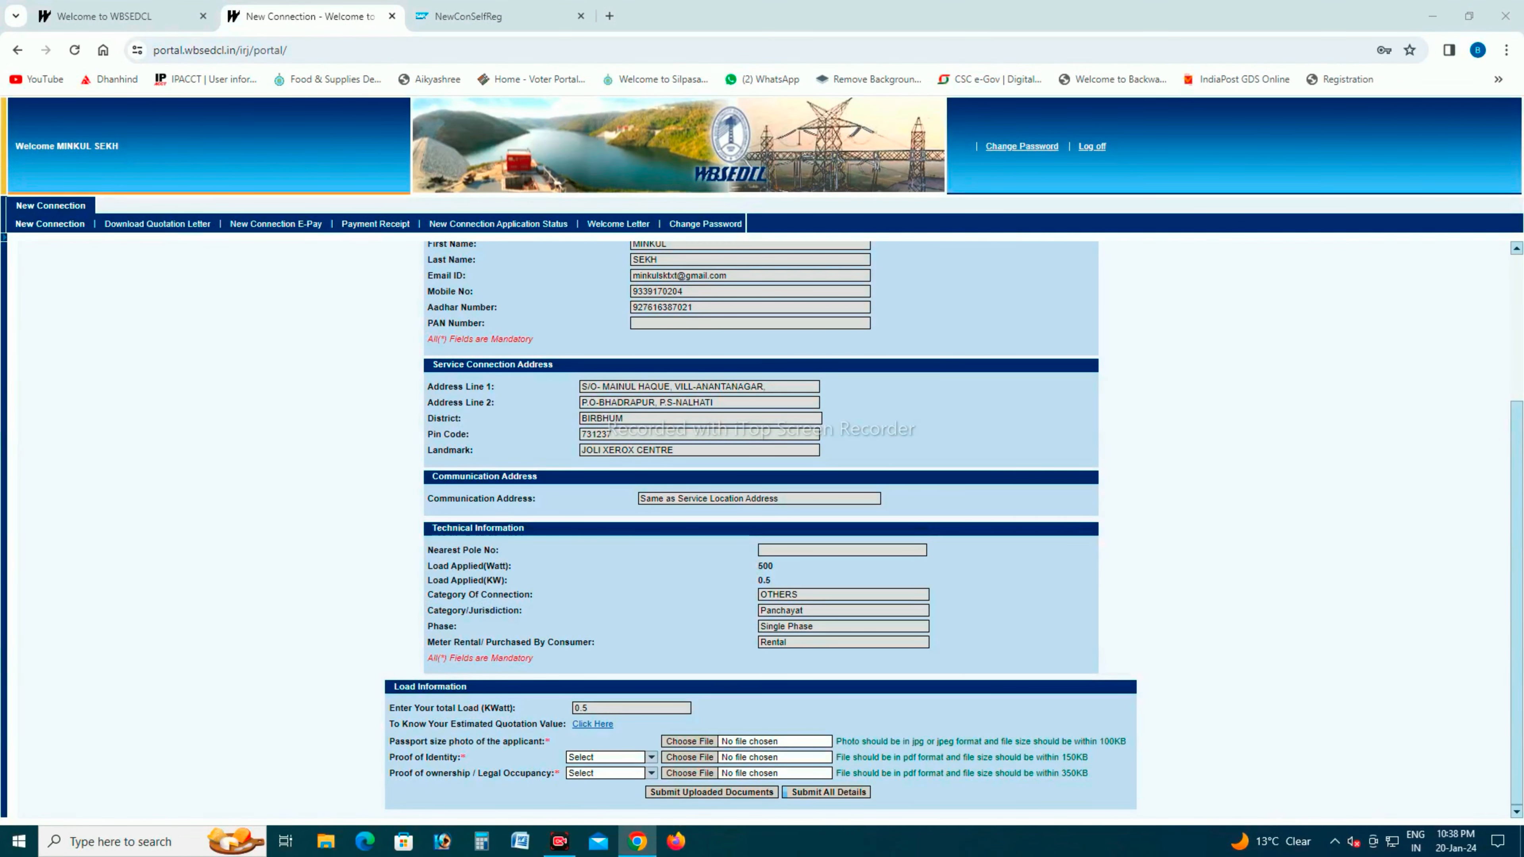
{"action": "left_click", "coordinate": [689, 741]}
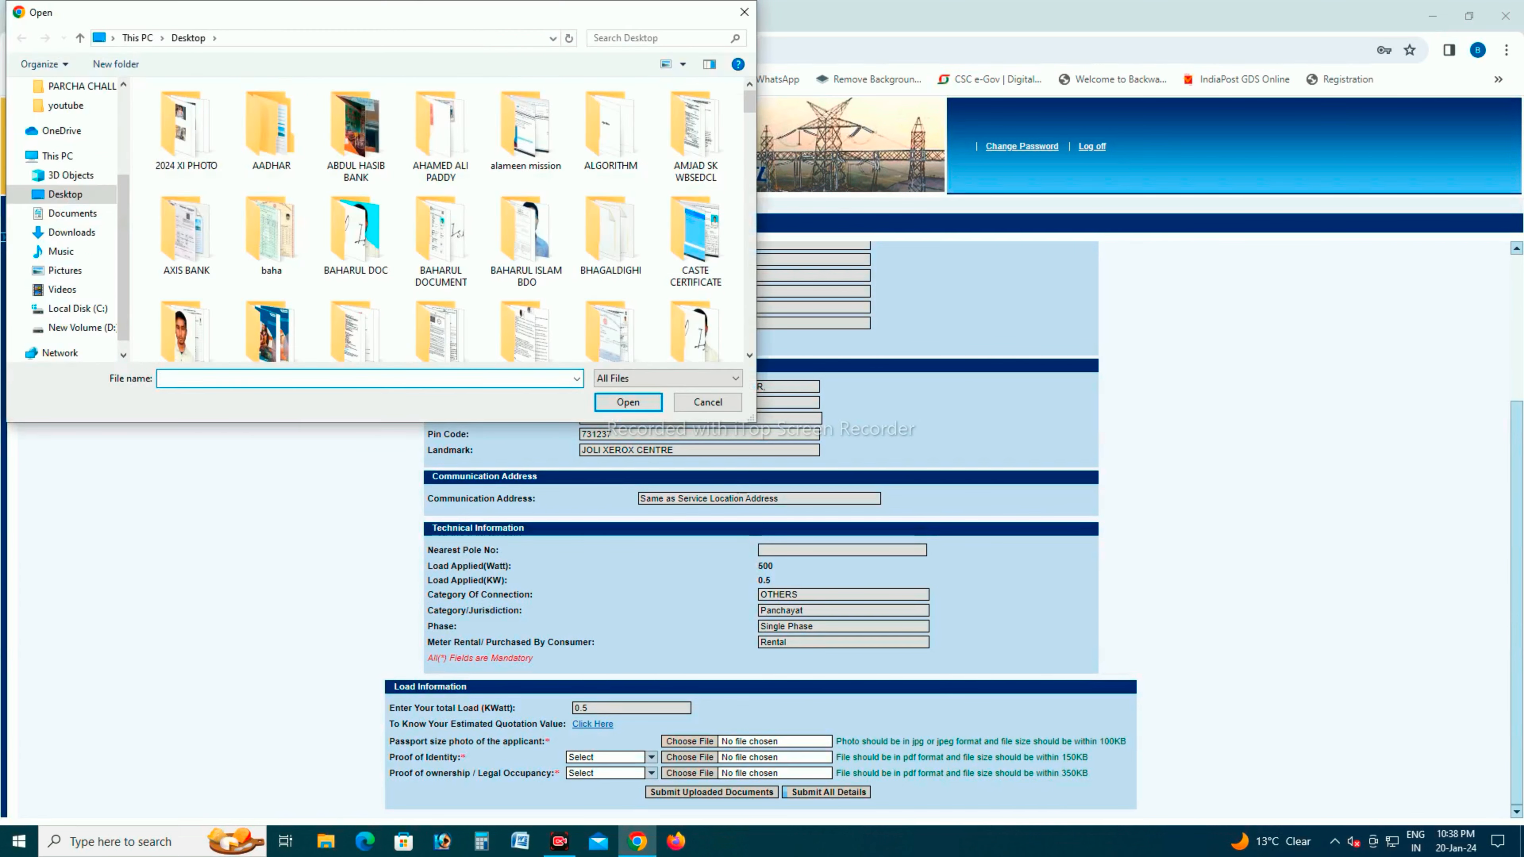
{"action": "scroll", "coordinate": [525, 278], "scroll_direction": "down", "scroll_amount": 5}
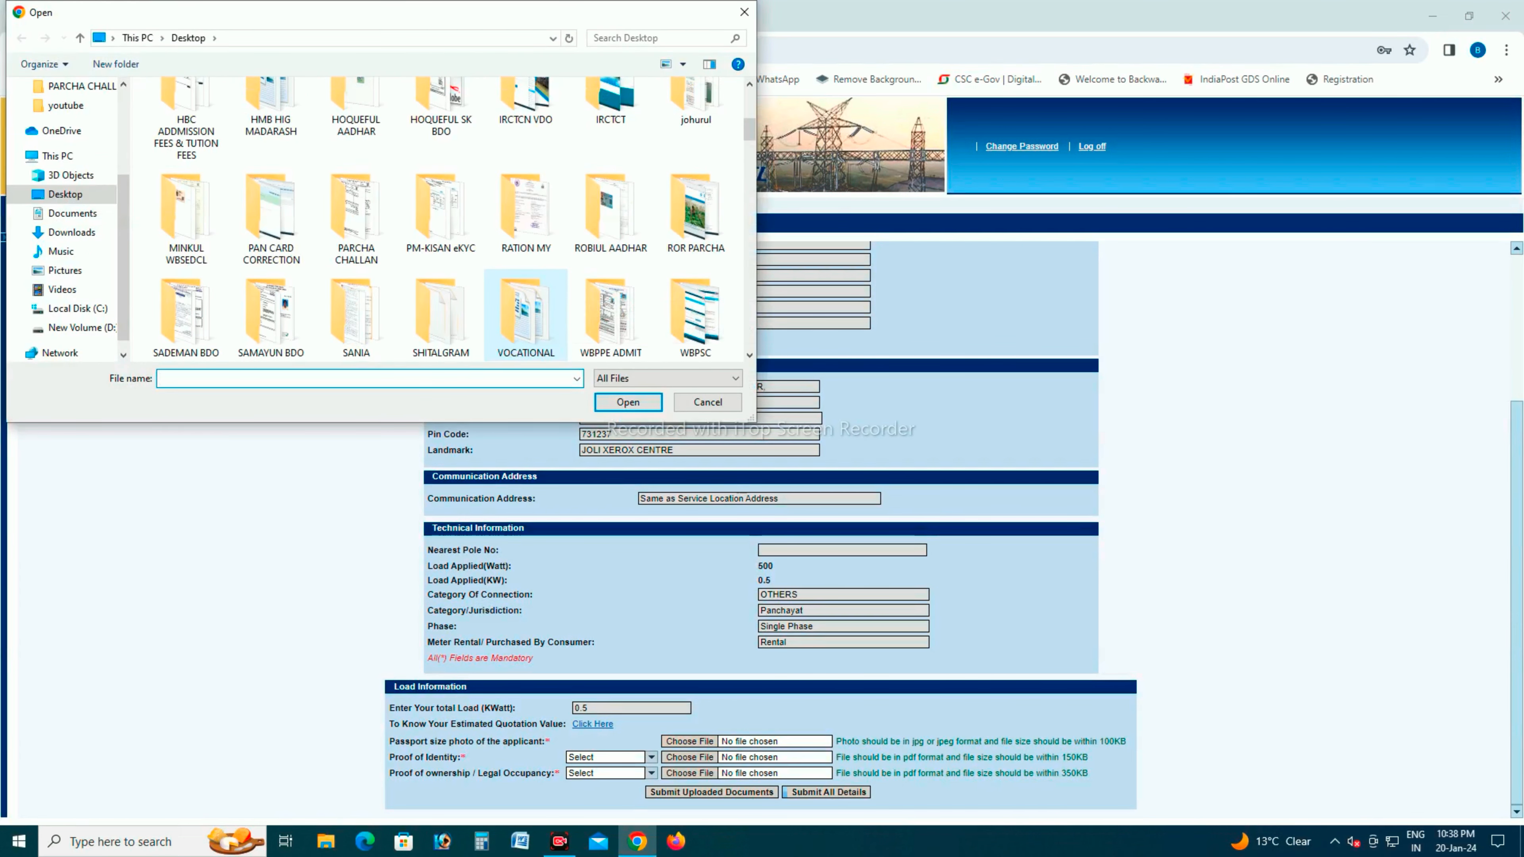
{"action": "scroll", "coordinate": [525, 283], "scroll_direction": "down", "scroll_amount": 2}
{"action": "double_click", "coordinate": [180, 139]}
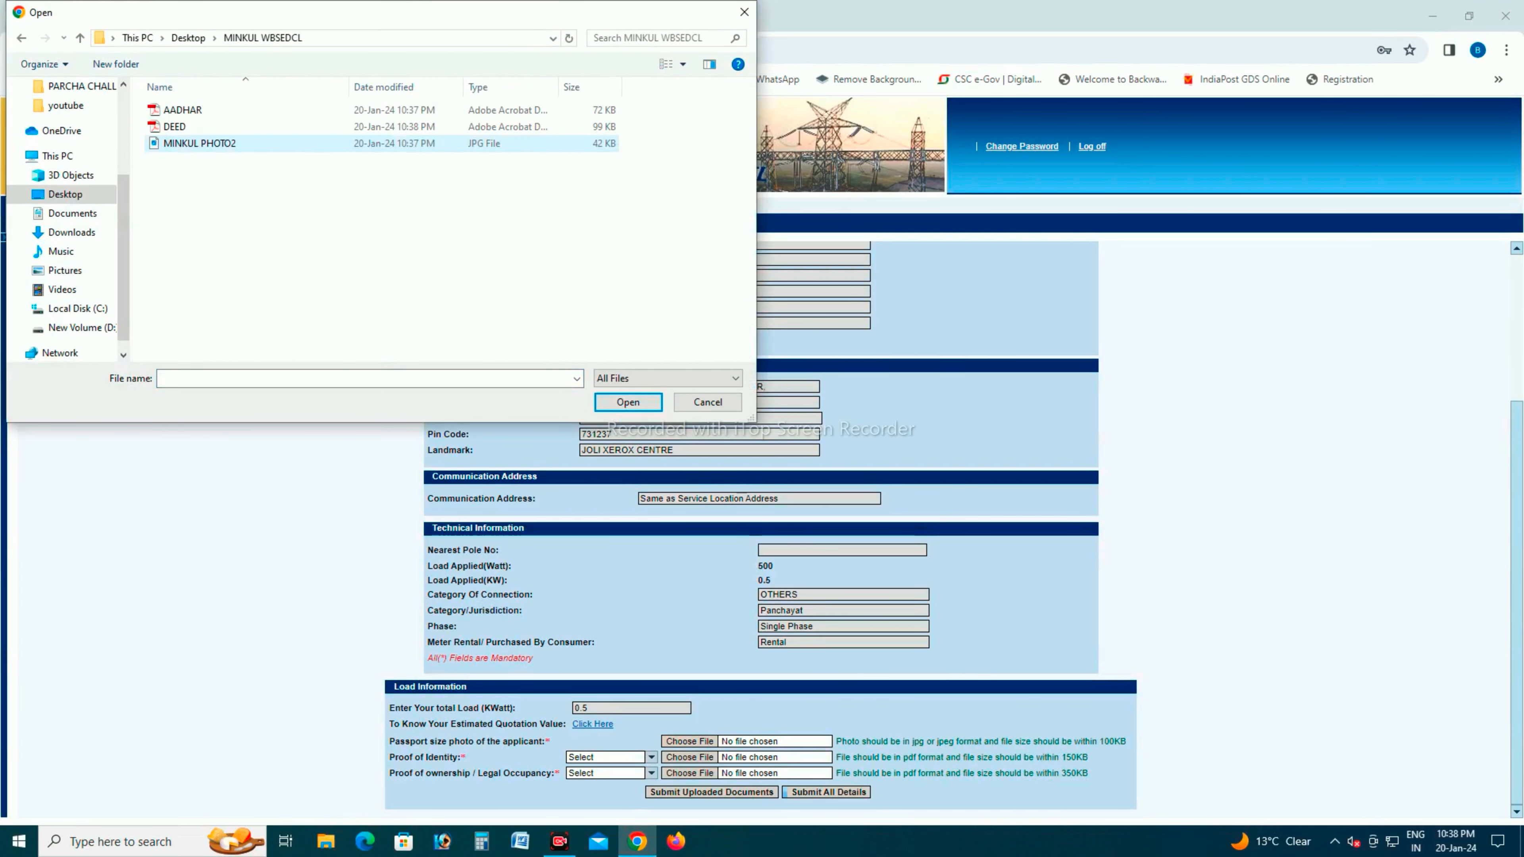
{"action": "double_click", "coordinate": [198, 143]}
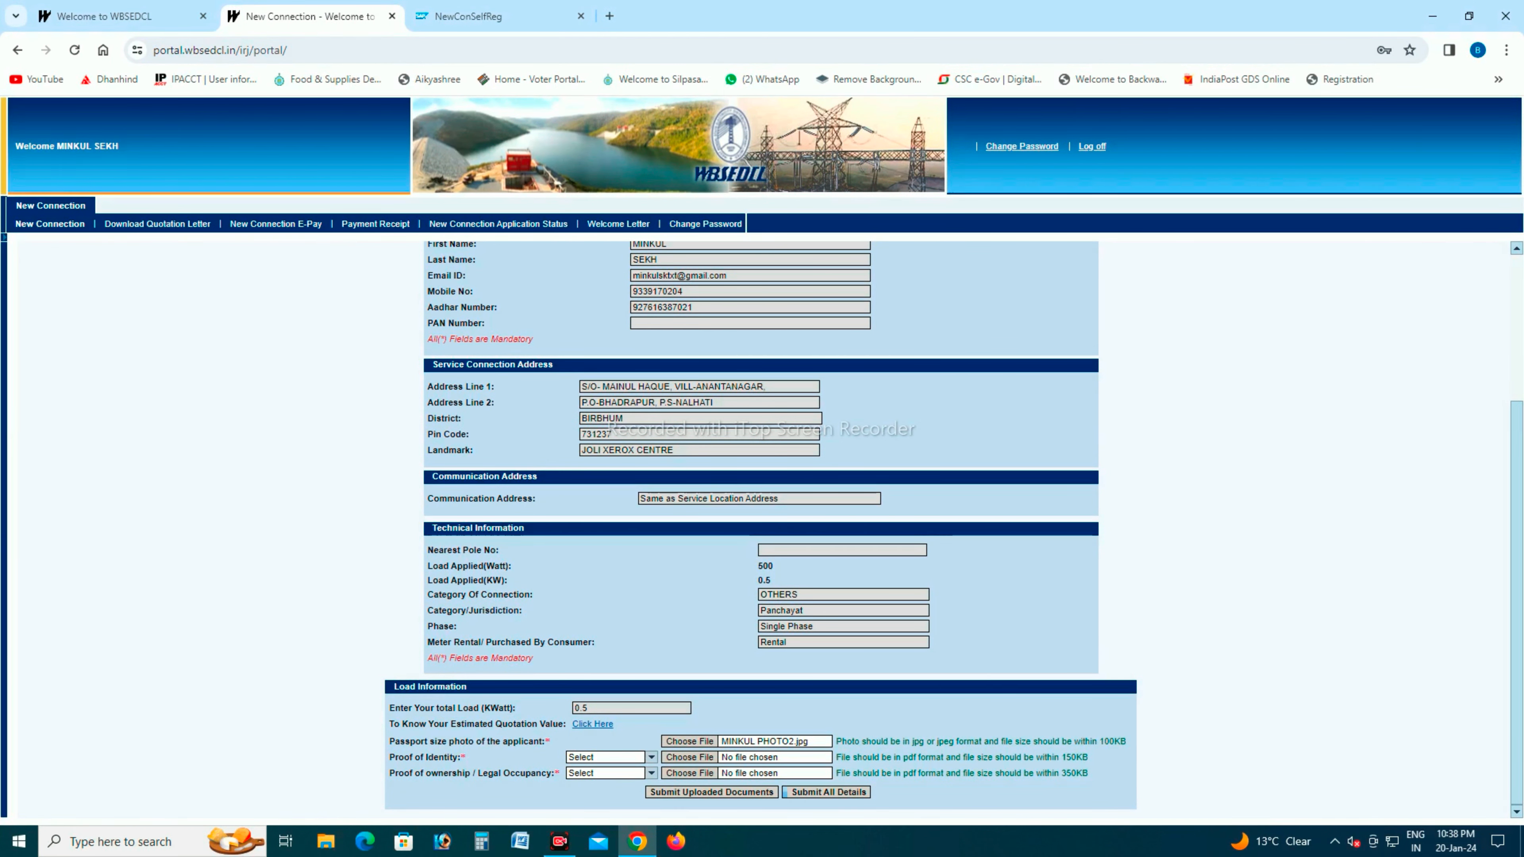
- Set the proof of identity to Aadhar Card and attach AADHAR.pdf as its document
{"action": "left_click", "coordinate": [650, 758]}
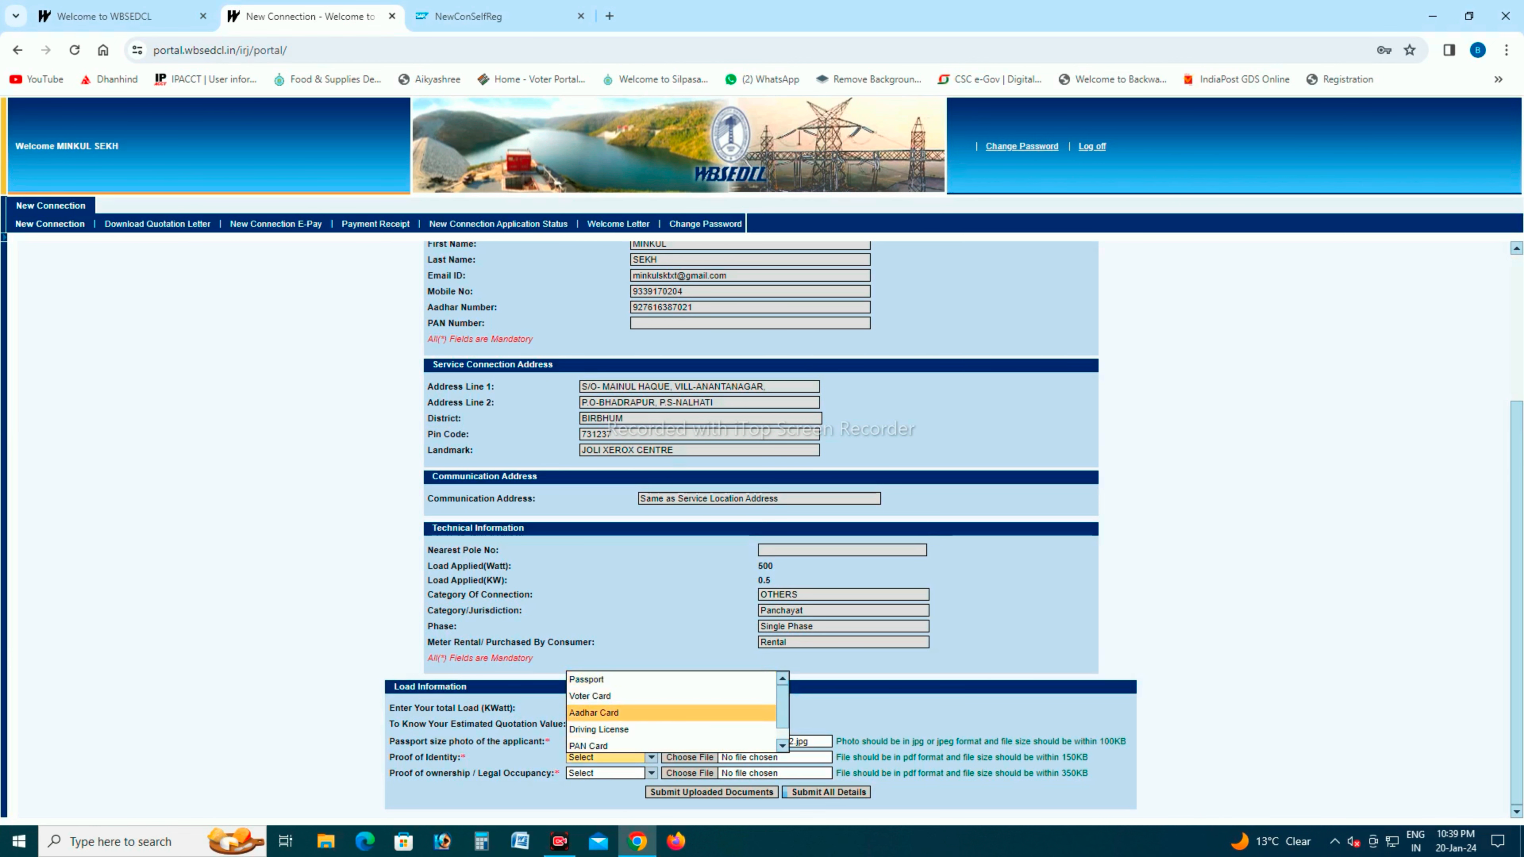
{"action": "key", "text": "Down"}
{"action": "key", "text": "Down"}
{"action": "key", "text": "Down"}
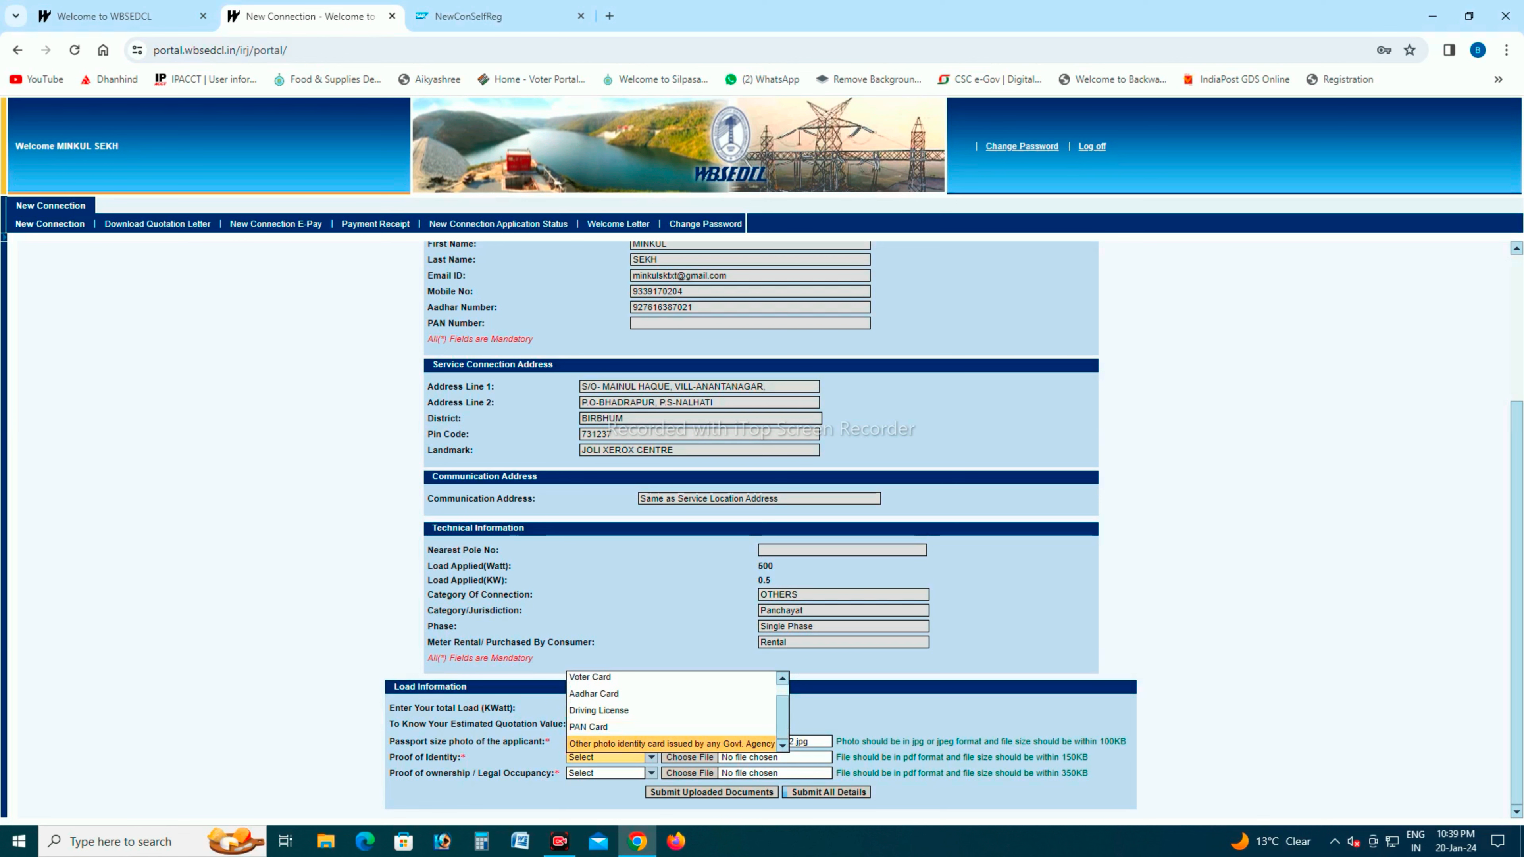
{"action": "key", "text": "Up"}
{"action": "key", "text": "Up"}
{"action": "key", "text": "Up"}
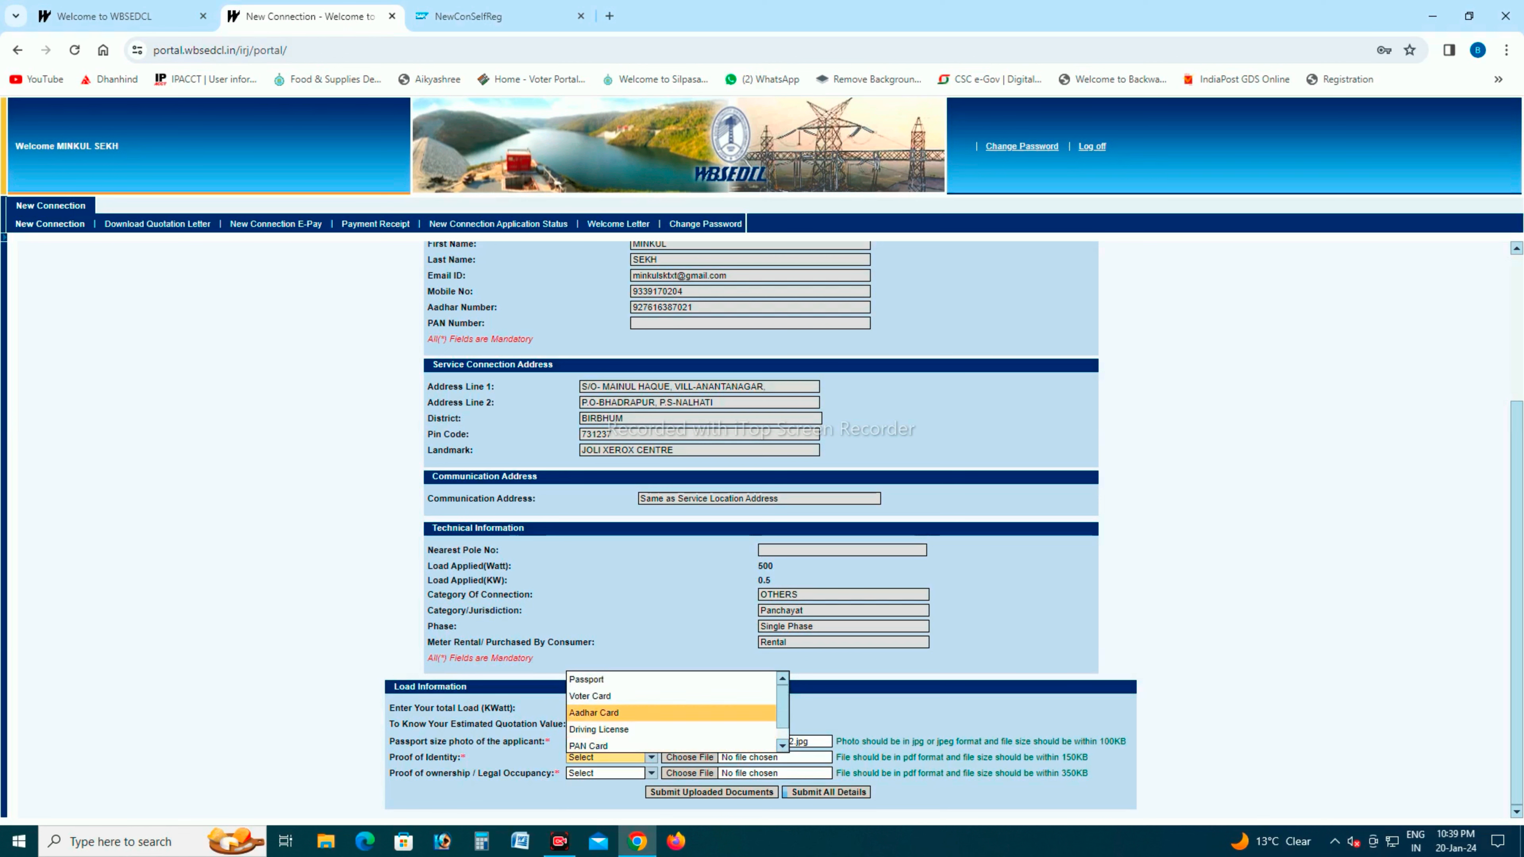
{"action": "key", "text": "Return"}
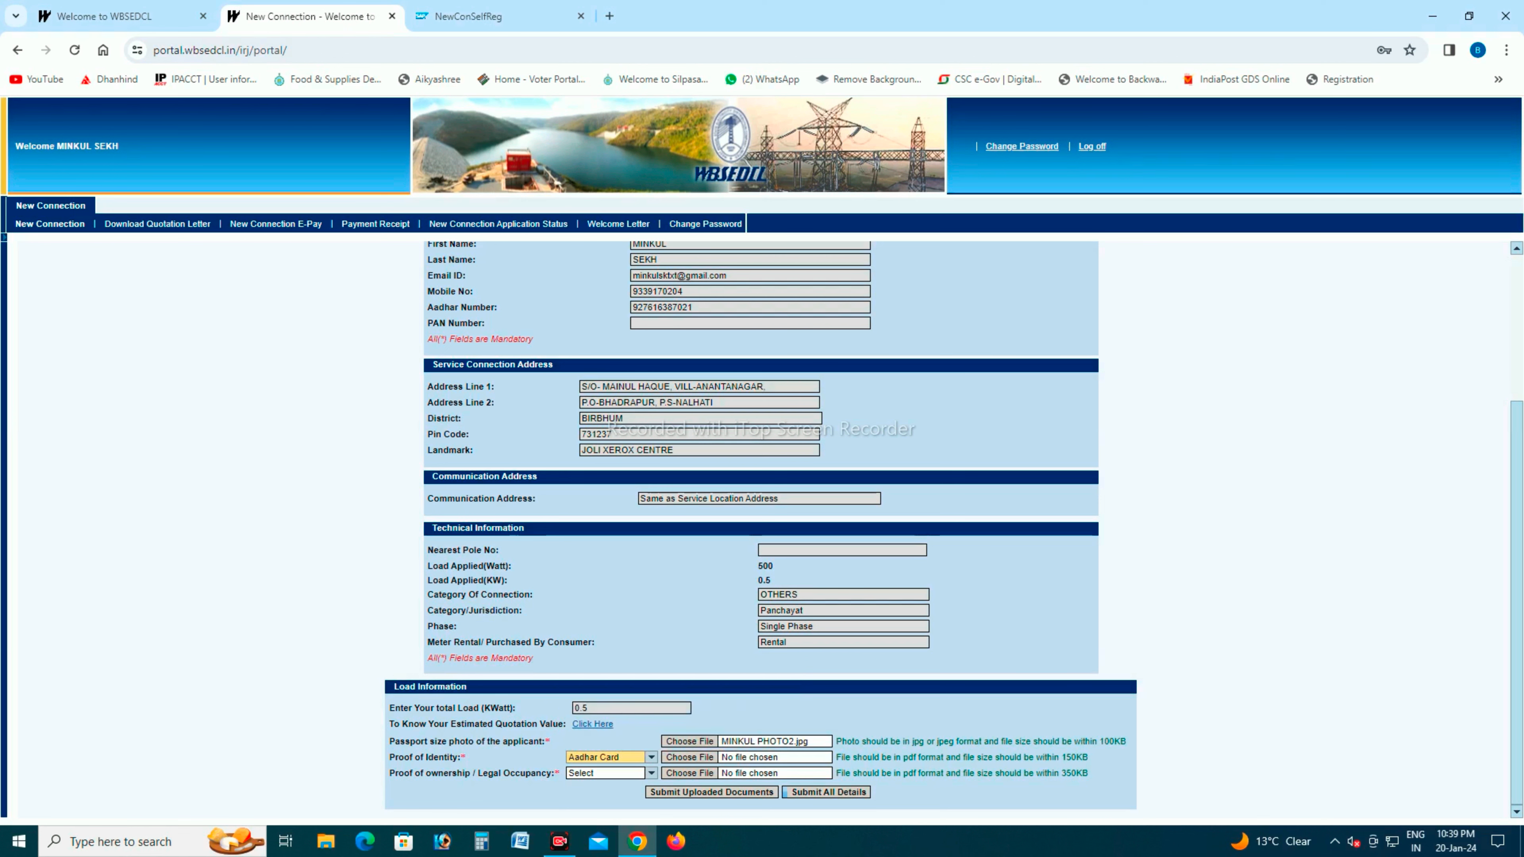
{"action": "left_click", "coordinate": [689, 758]}
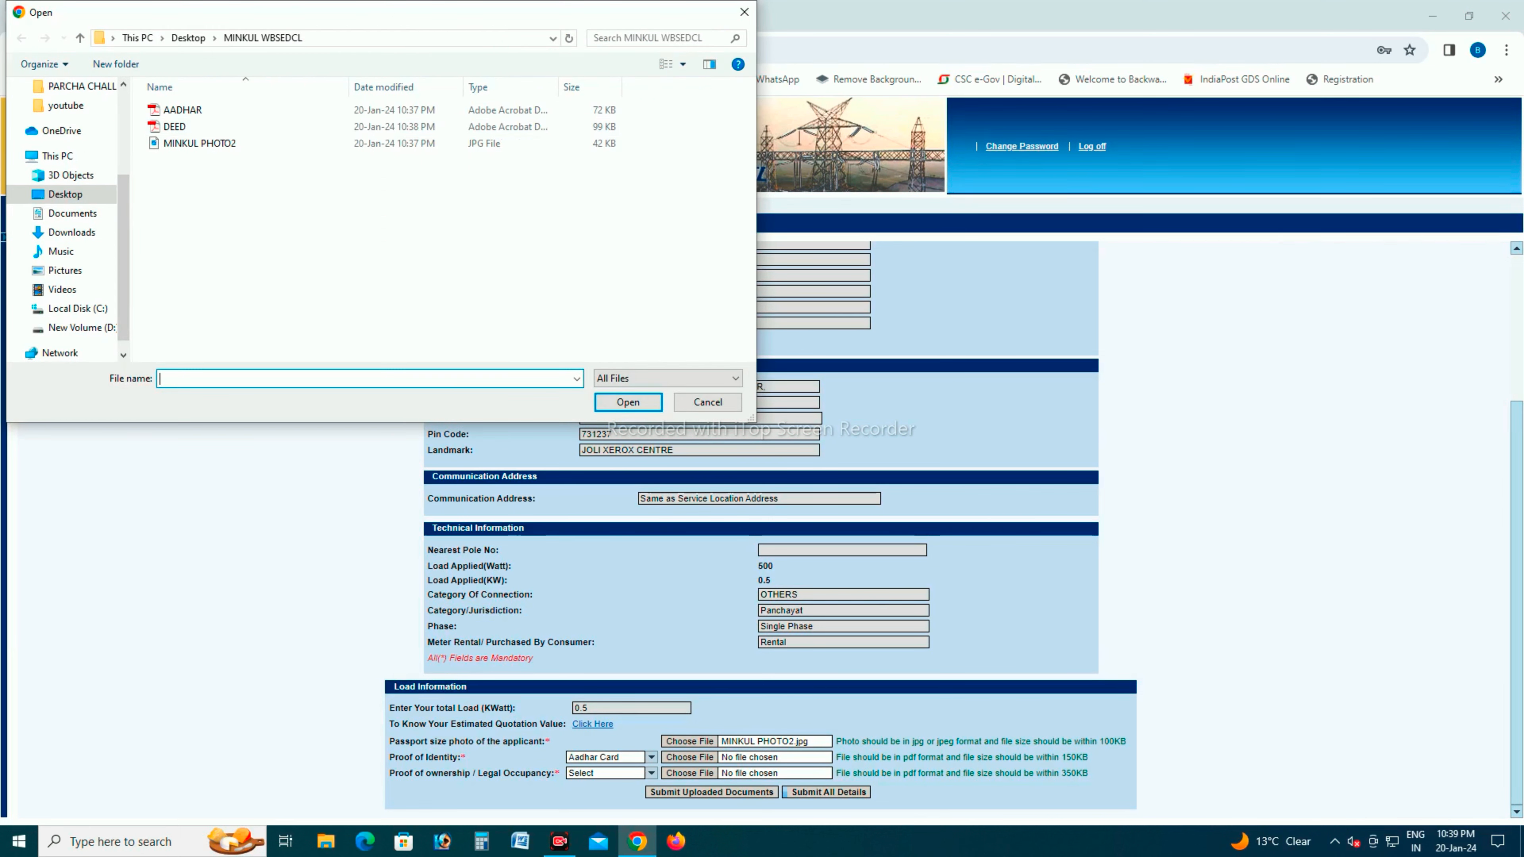
{"action": "double_click", "coordinate": [183, 110]}
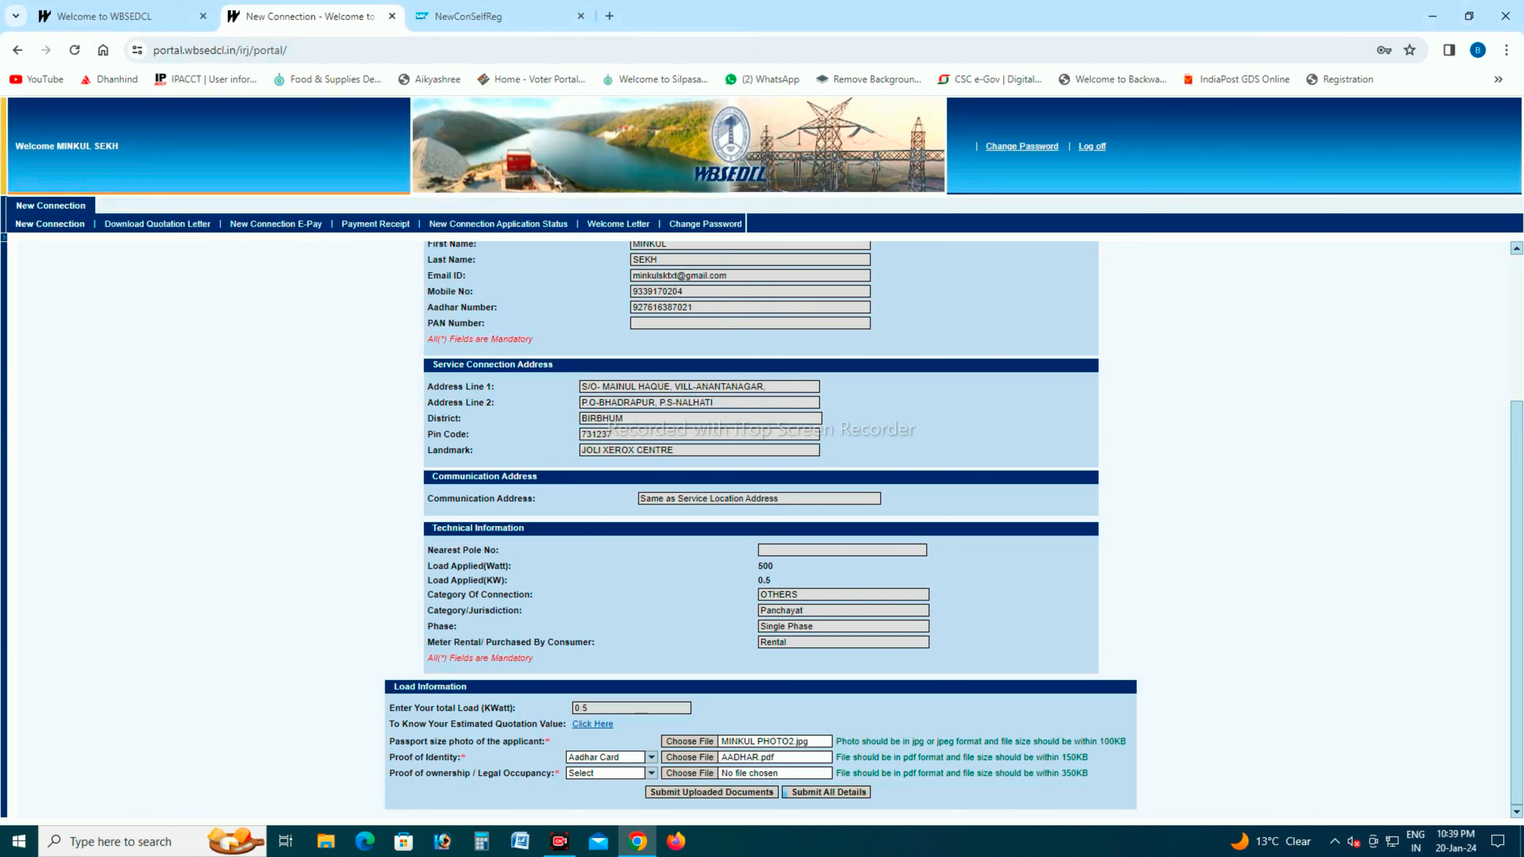
- Set the proof of ownership / legal occupancy to Lease Deed and attach DEED.pdf
{"action": "left_click", "coordinate": [607, 772]}
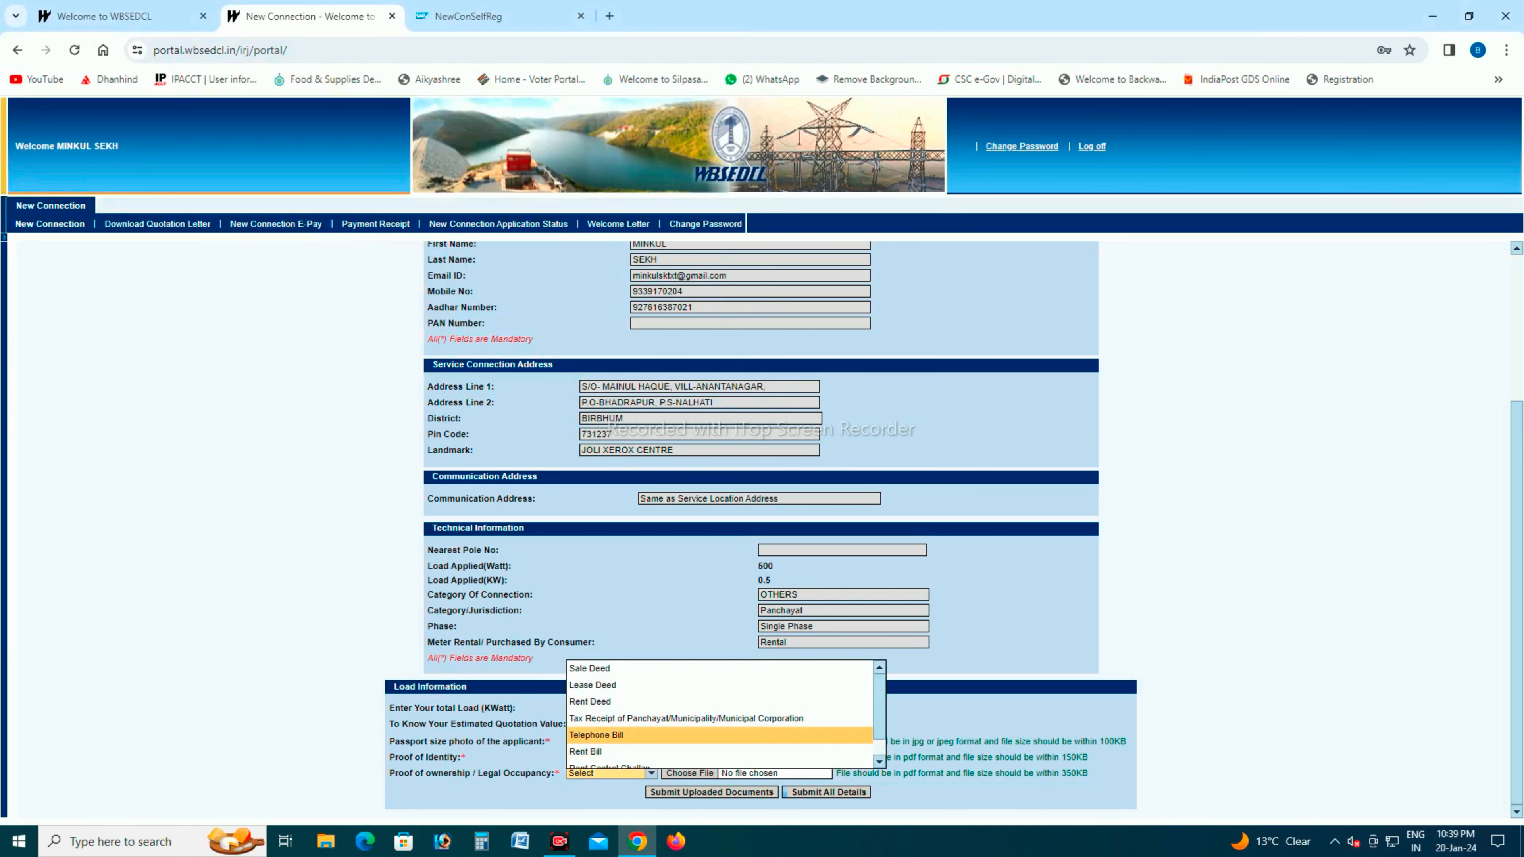
{"action": "key", "text": "Down"}
{"action": "key", "text": "Down"}
{"action": "key", "text": "Down"}
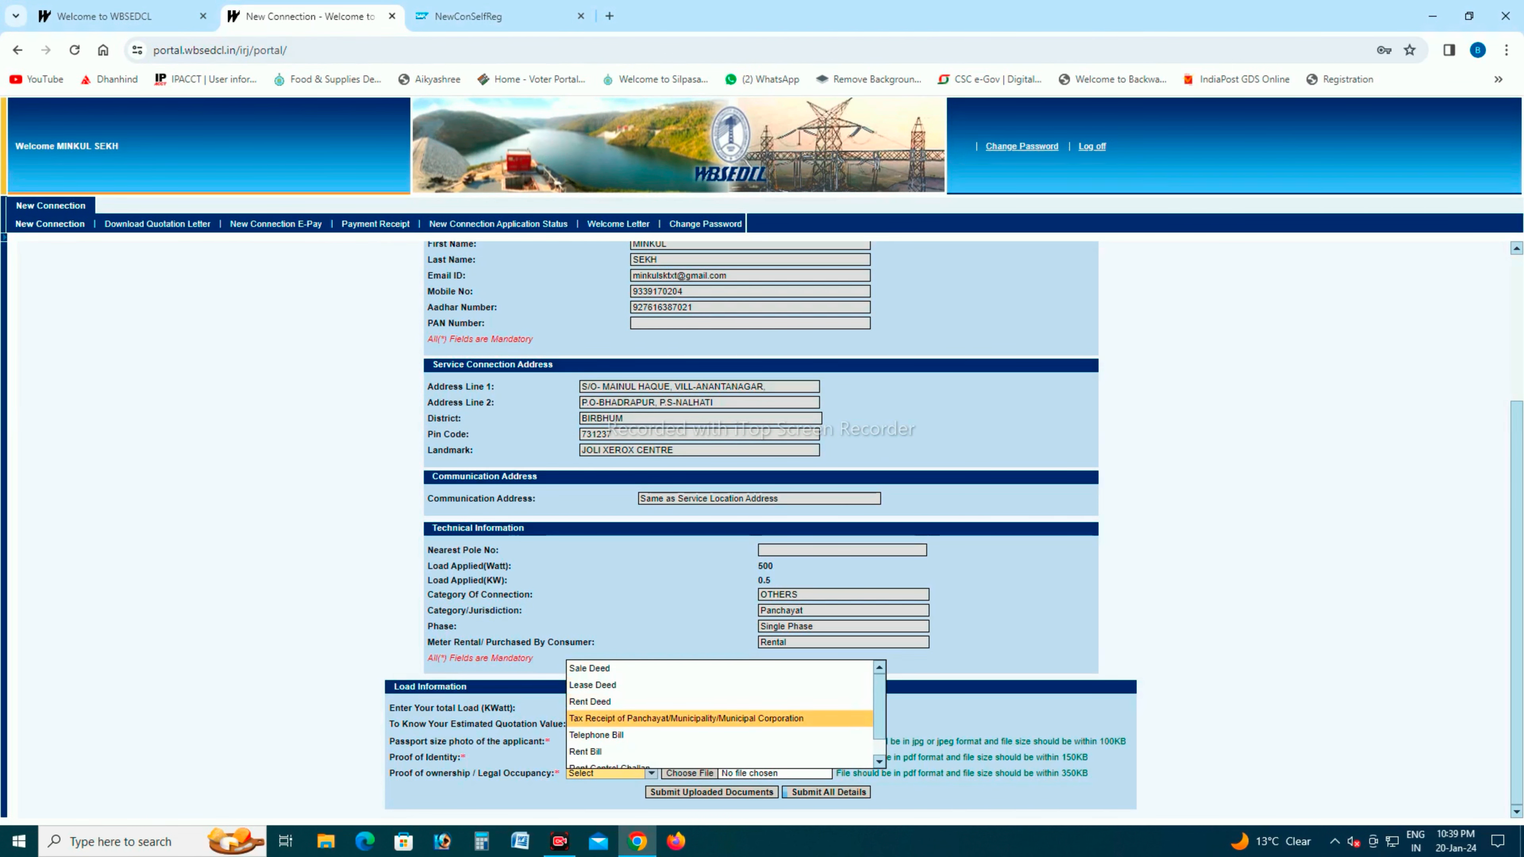
{"action": "scroll", "coordinate": [719, 719], "scroll_direction": "down", "scroll_amount": 1}
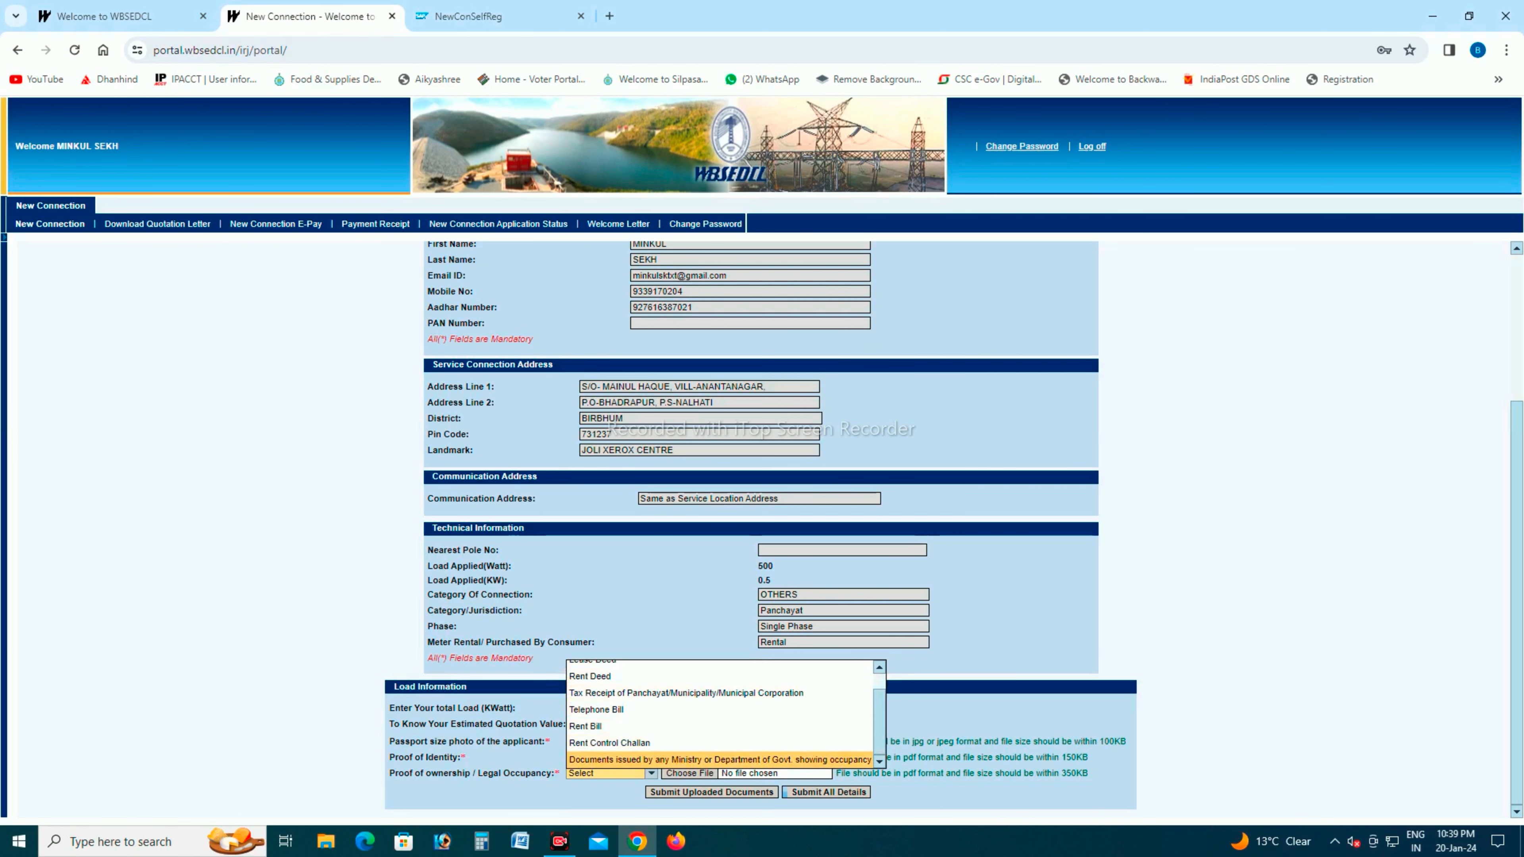
{"action": "scroll", "coordinate": [720, 714], "scroll_direction": "up", "scroll_amount": 1}
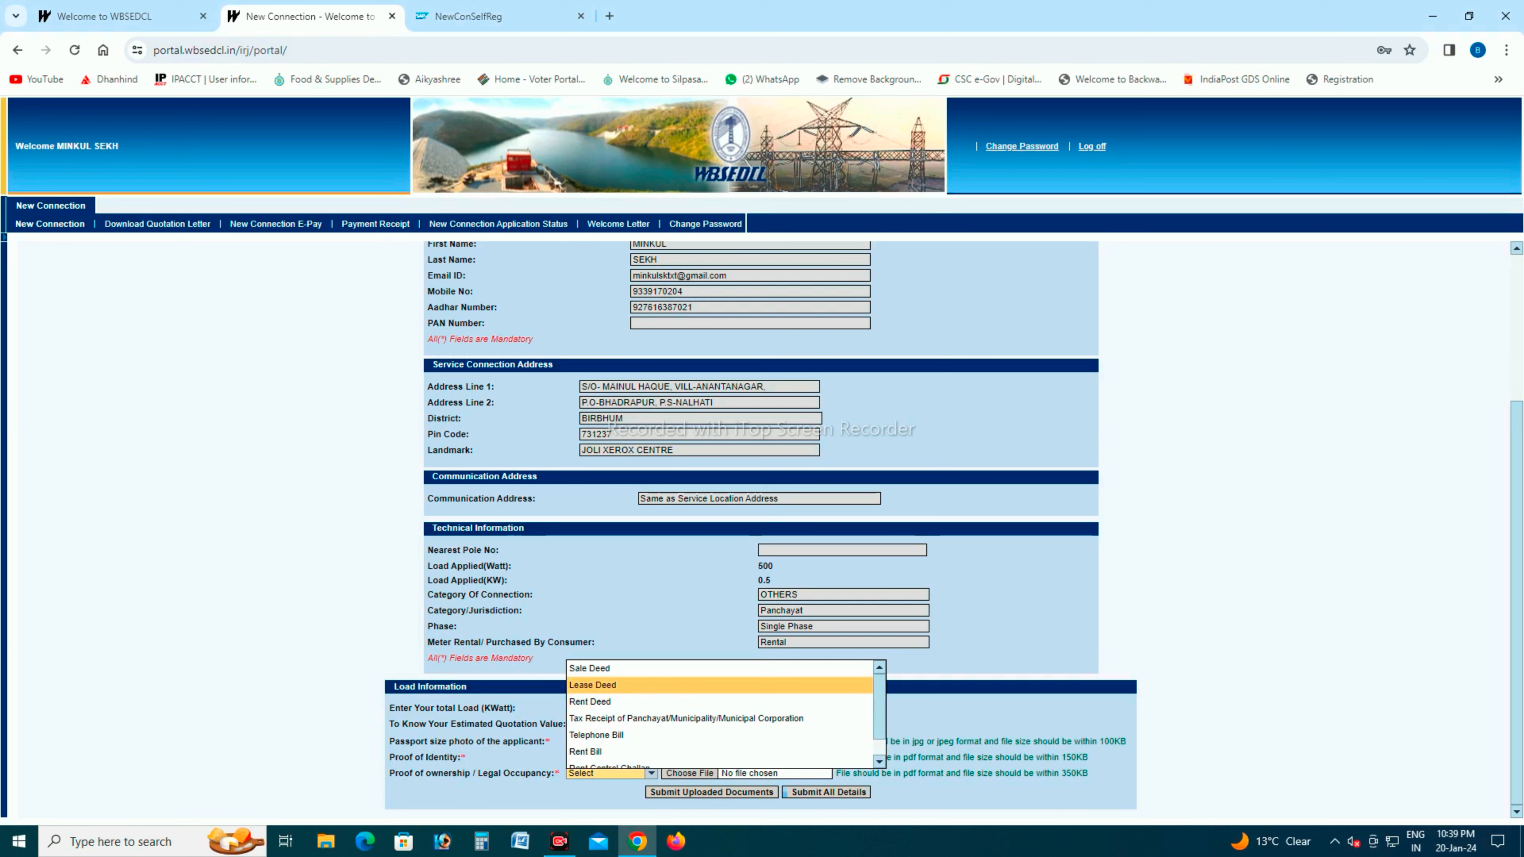
{"action": "left_click", "coordinate": [720, 685]}
{"action": "left_click", "coordinate": [690, 772]}
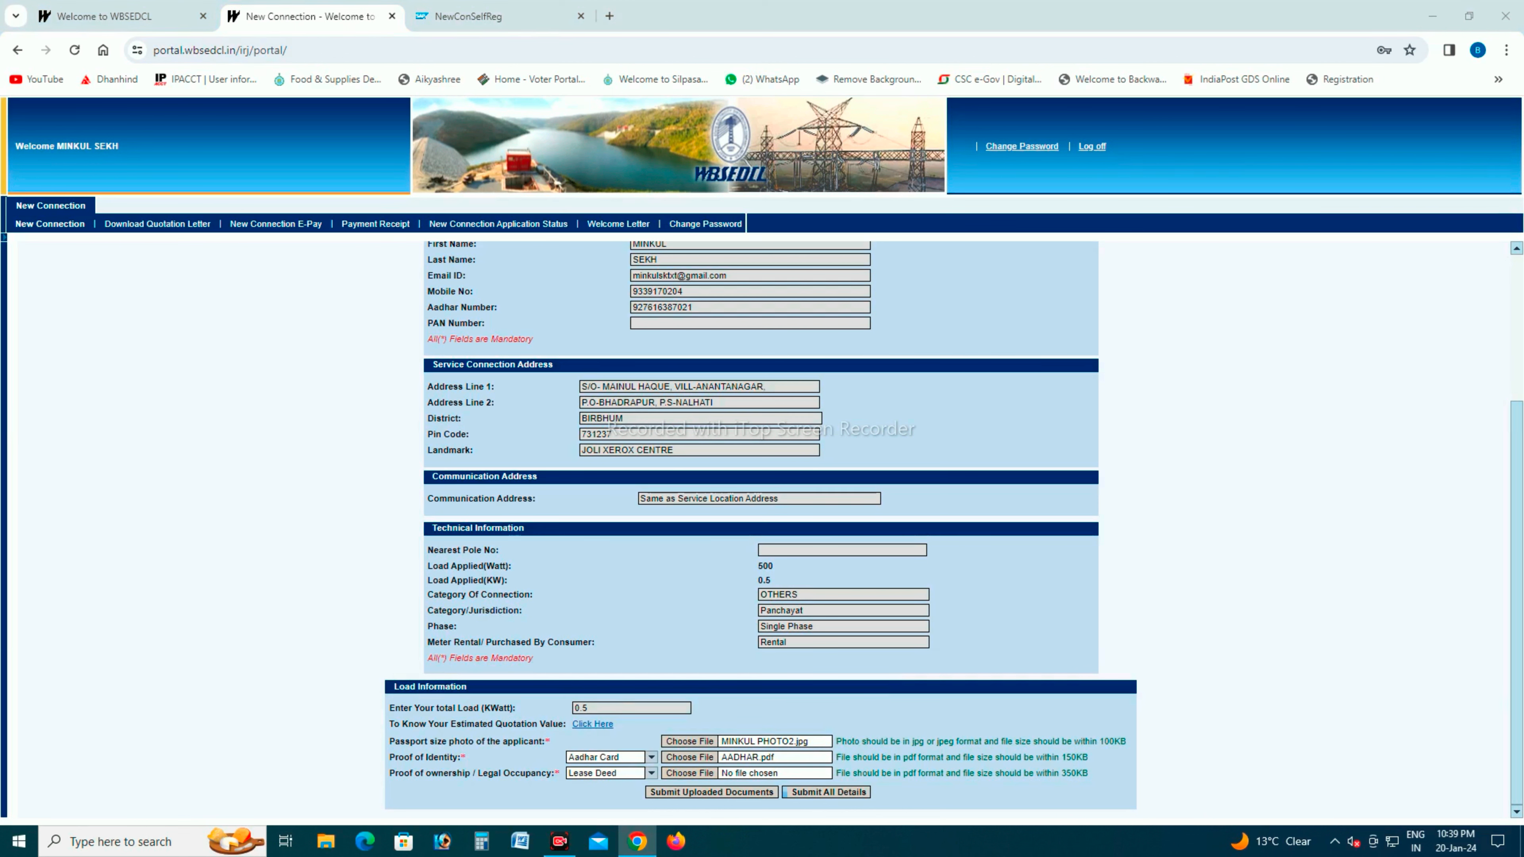
{"action": "double_click", "coordinate": [240, 127]}
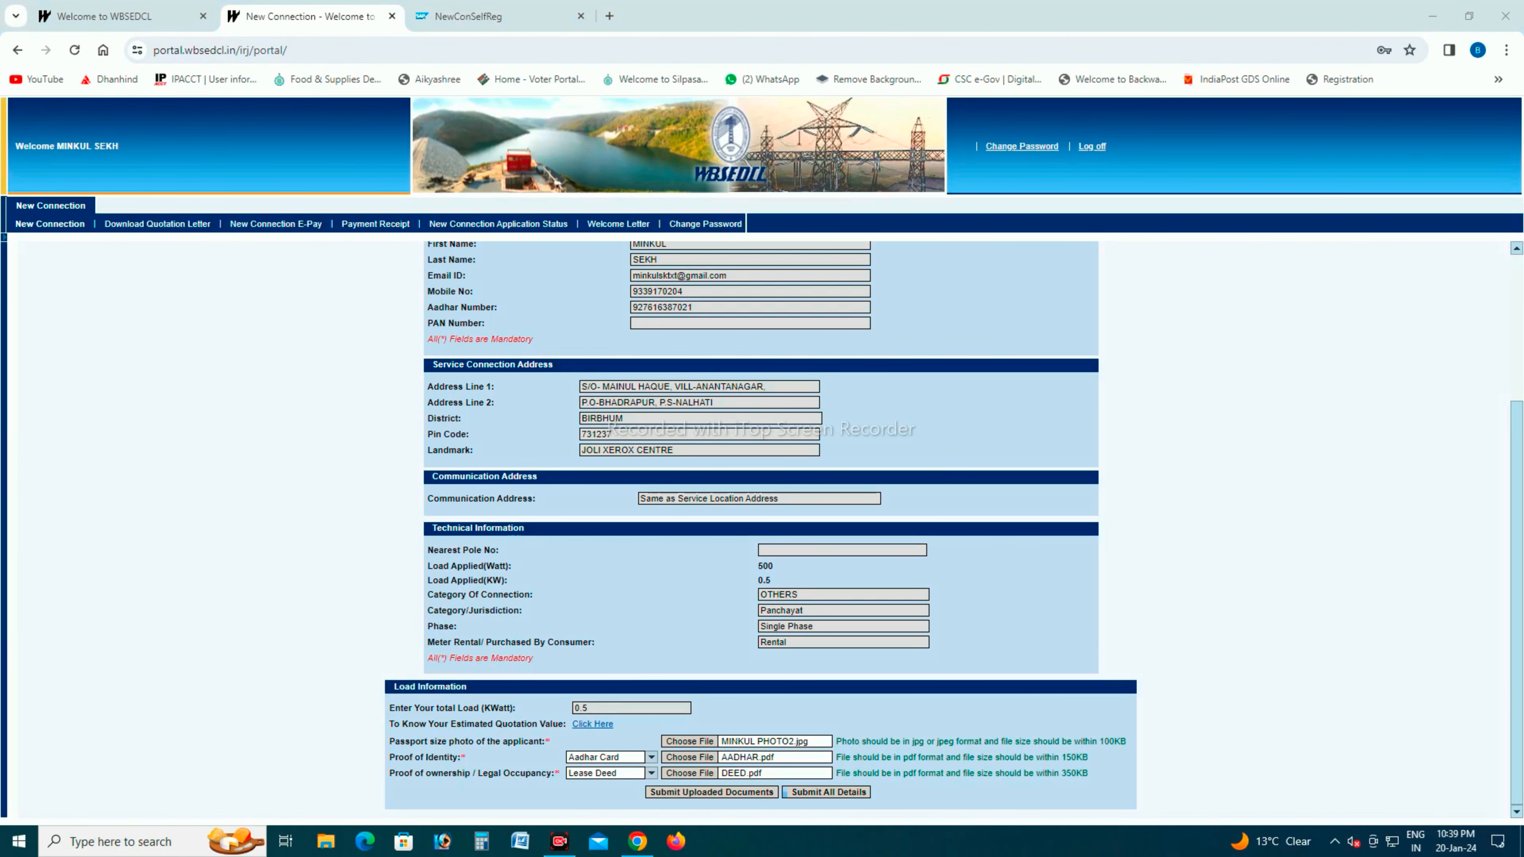
- Submit the attached photo, identity proof and ownership proof as the application's uploaded documents
{"action": "left_click_drag", "start_coordinate": [643, 780], "coordinate": [776, 807]}
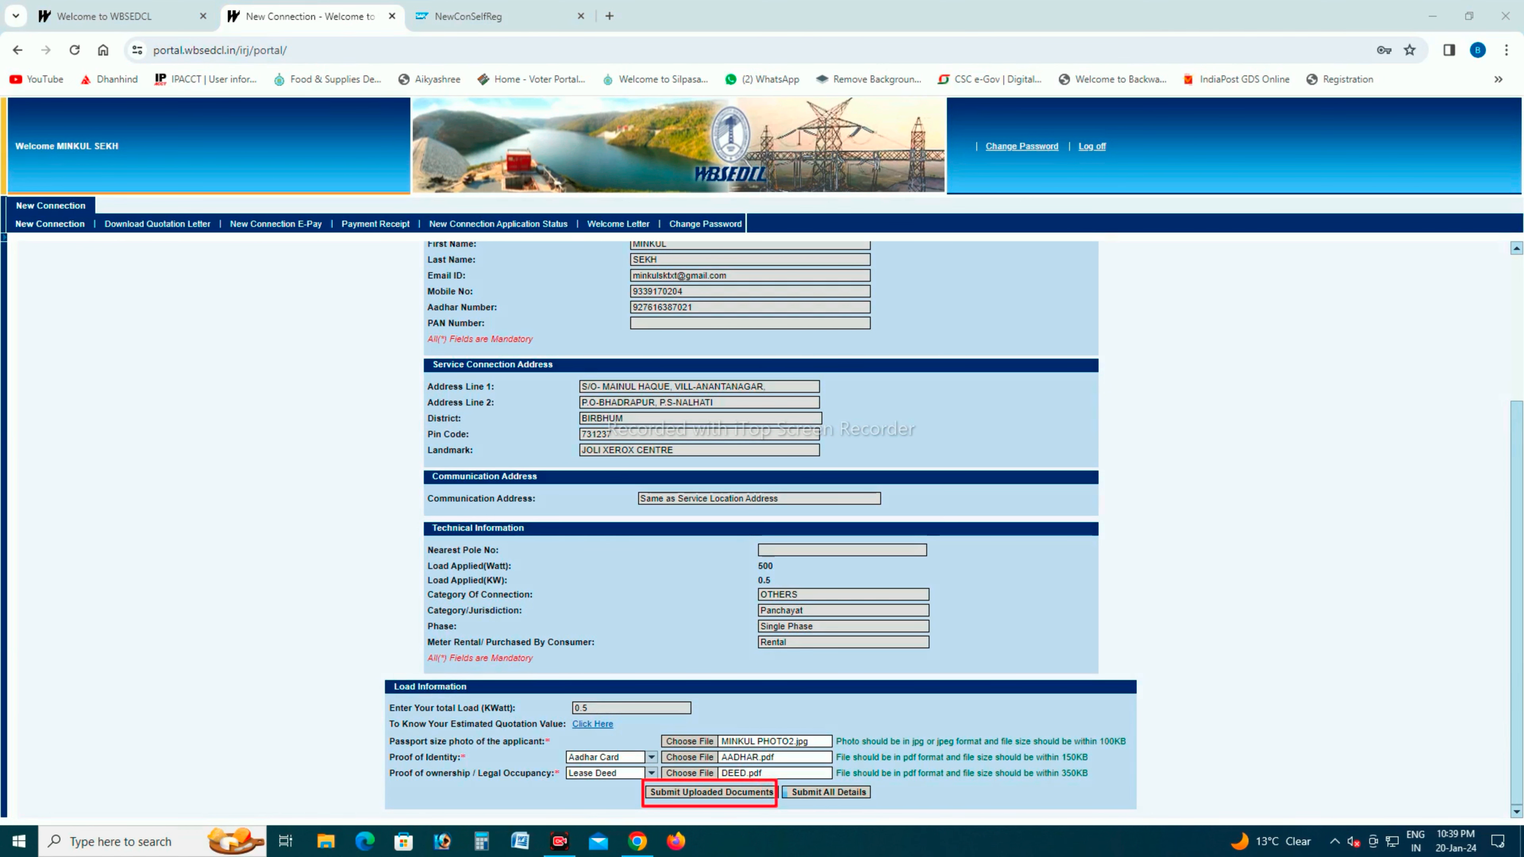
{"action": "key", "text": "Escape"}
{"action": "left_click", "coordinate": [726, 793]}
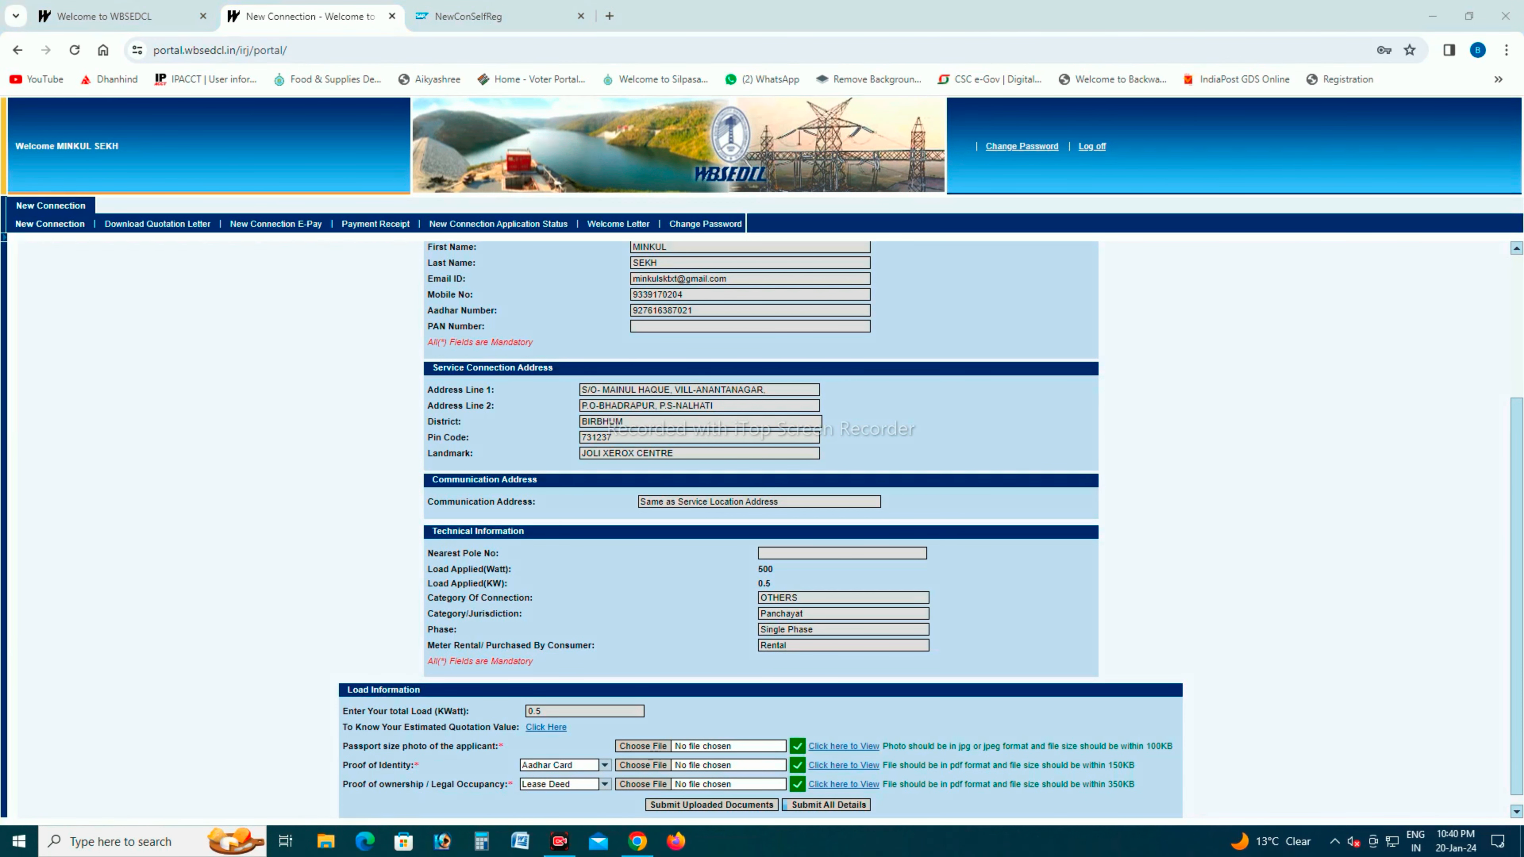
- Check the uploaded passport photo and the uploaded Aadhar Card document through their view links
{"action": "left_click_drag", "start_coordinate": [780, 724], "coordinate": [886, 793]}
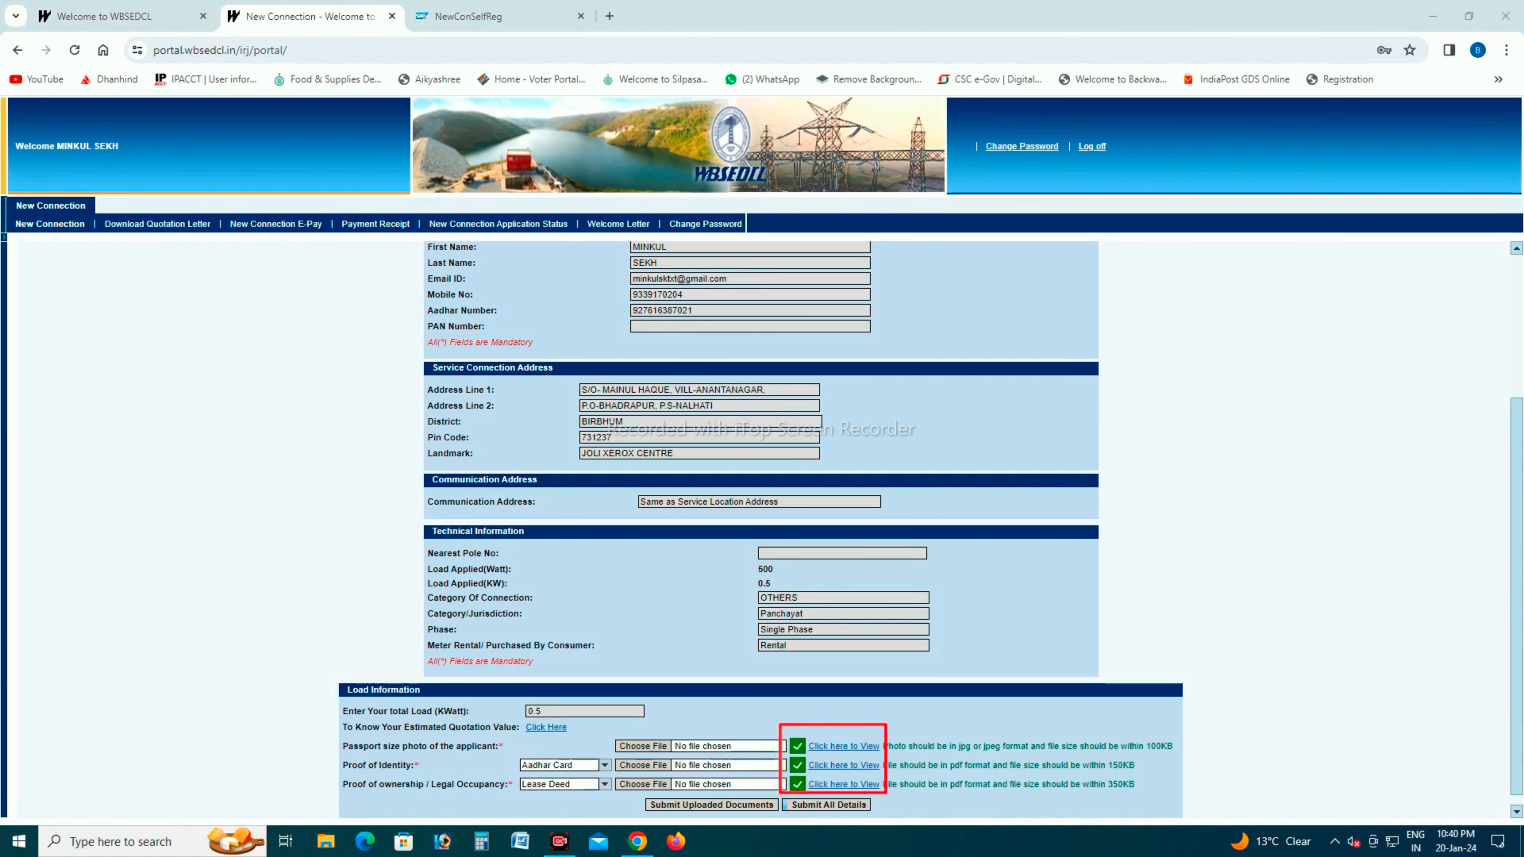
{"action": "left_click_drag", "start_coordinate": [806, 735], "coordinate": [879, 755]}
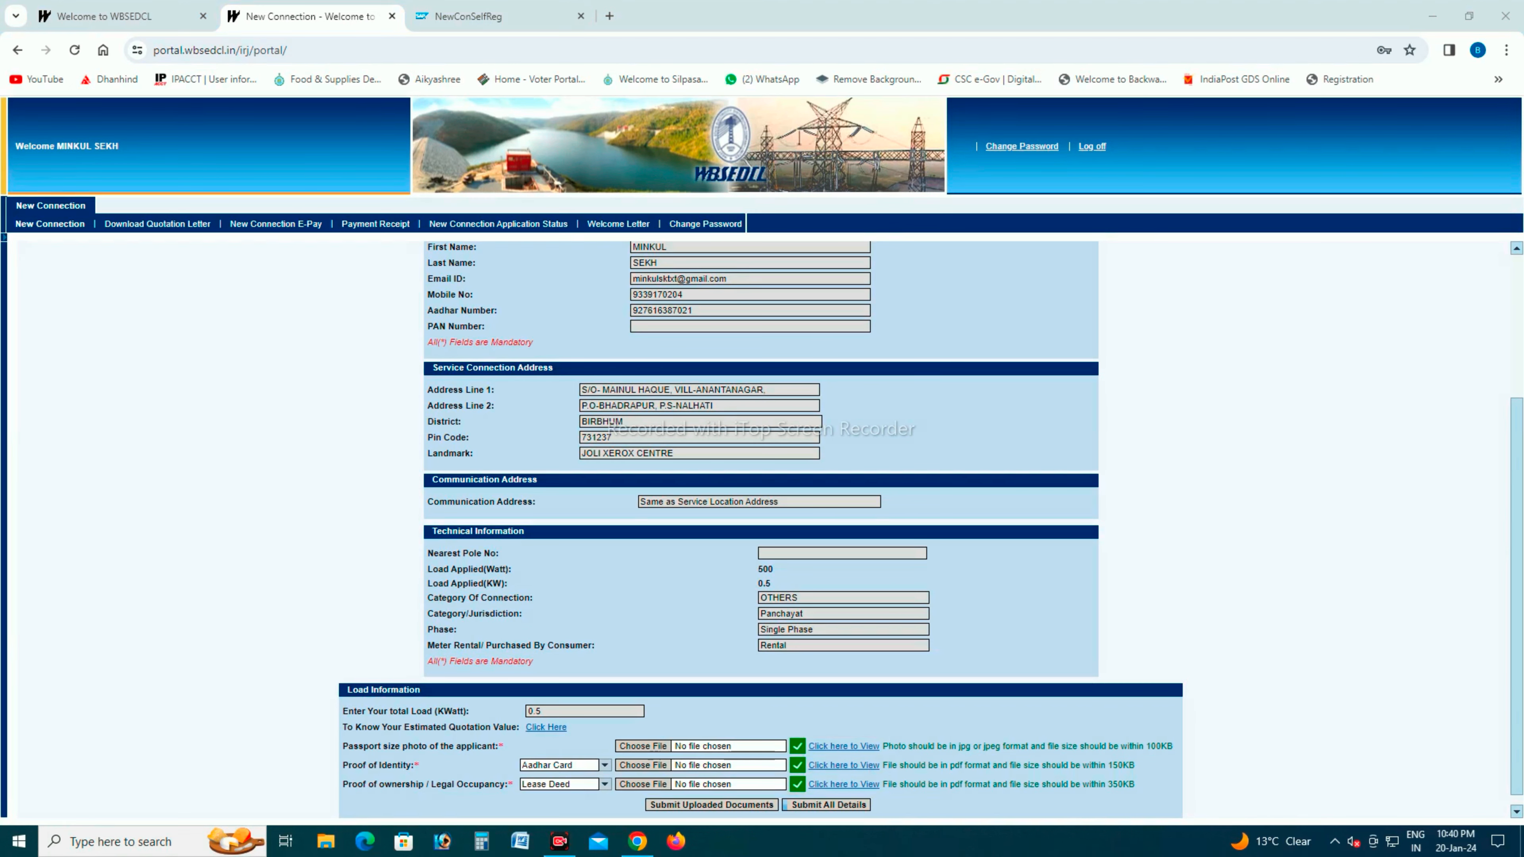
{"action": "left_click", "coordinate": [844, 746]}
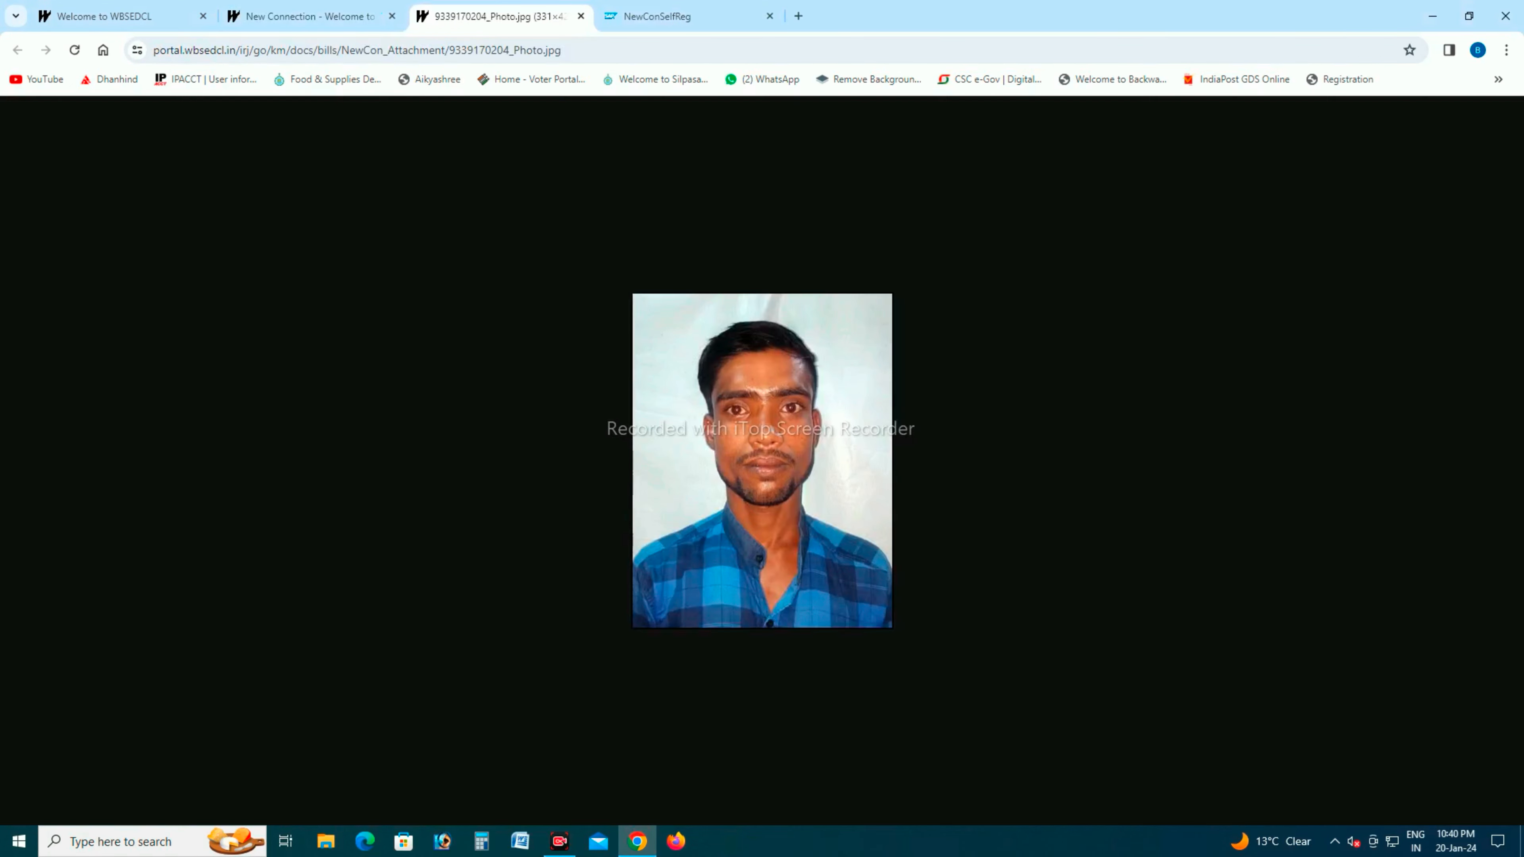
{"action": "left_click", "coordinate": [311, 16]}
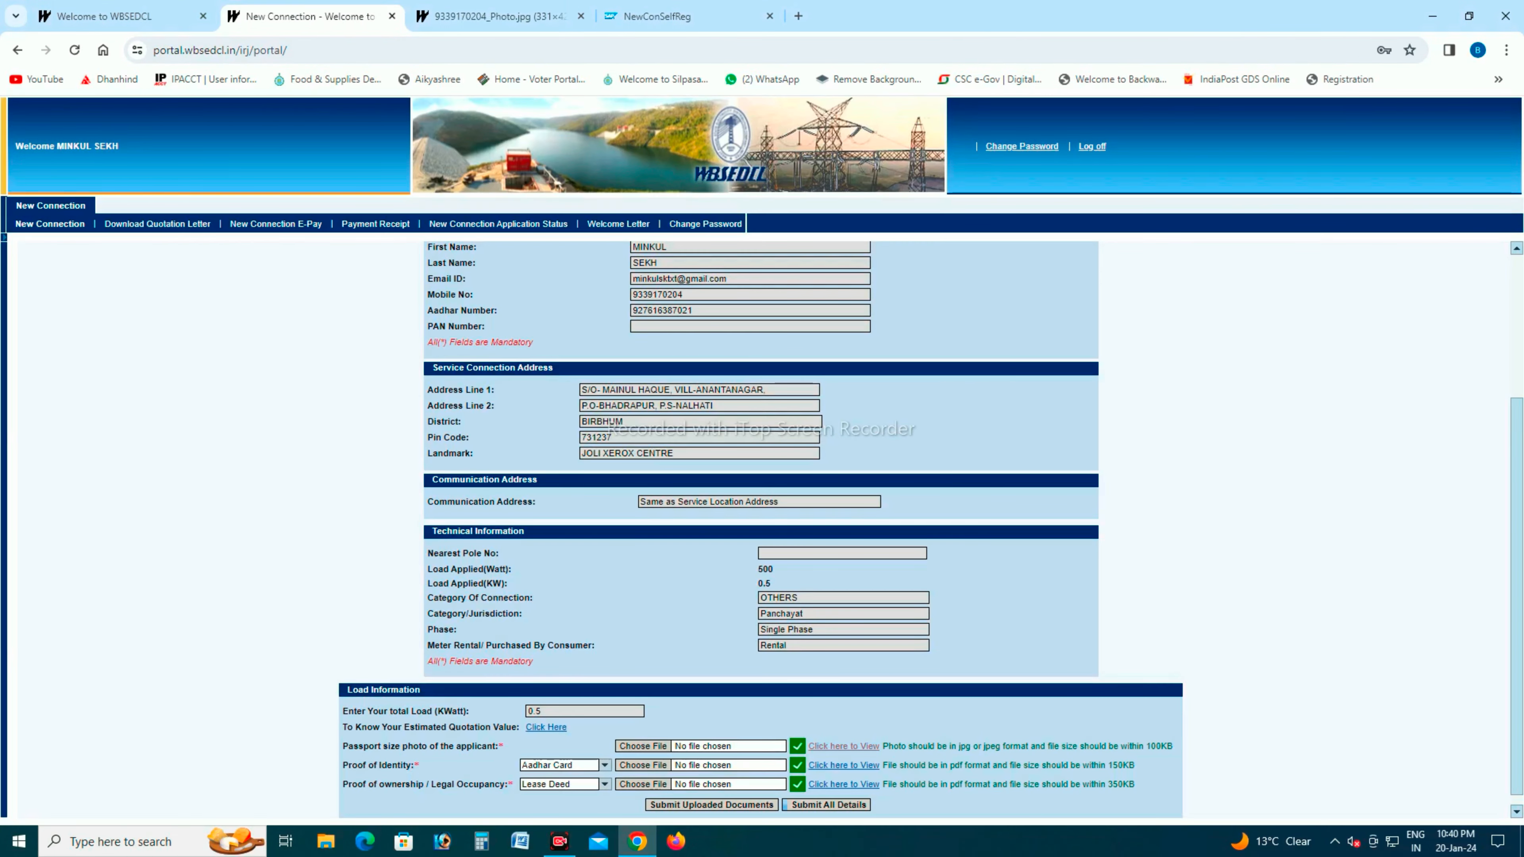
{"action": "left_click", "coordinate": [843, 764]}
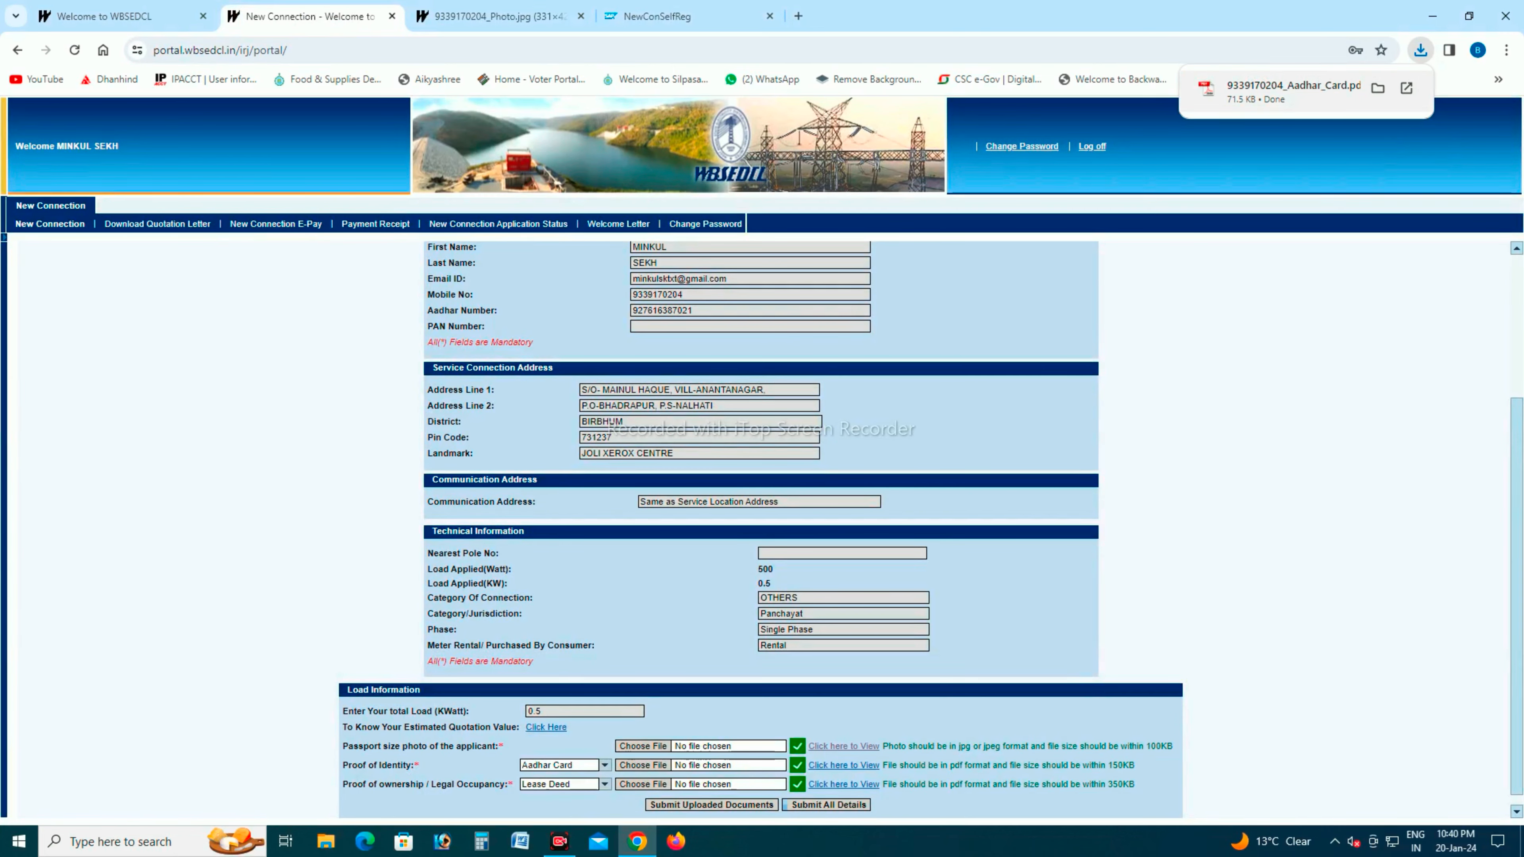
{"action": "left_click", "coordinate": [1292, 90]}
{"action": "left_click", "coordinate": [1505, 8]}
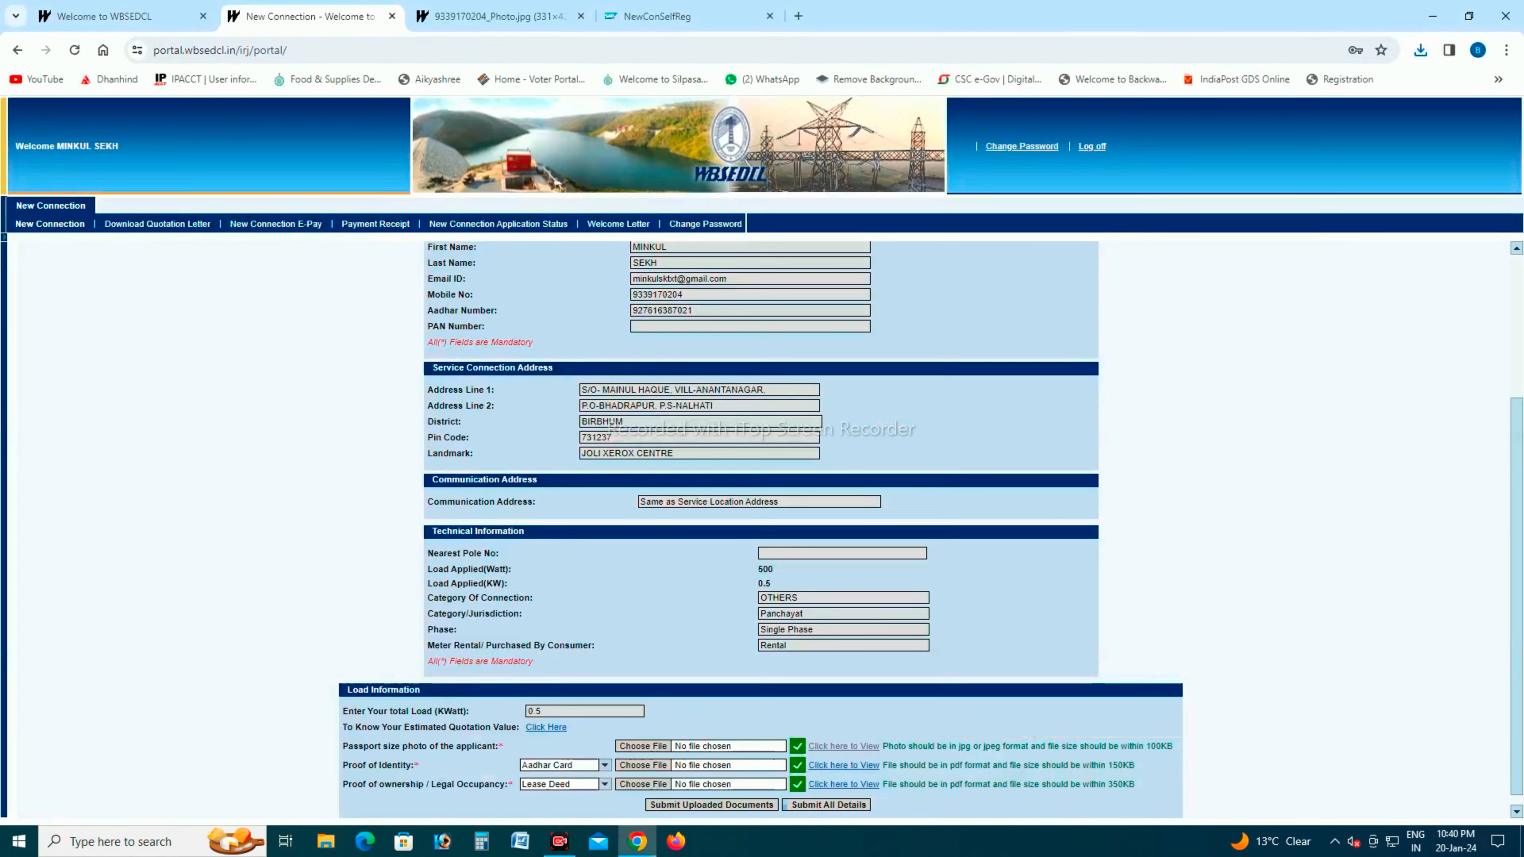
- Submit all details of the new connection application
{"action": "scroll", "coordinate": [761, 528], "scroll_direction": "down", "scroll_amount": 1}
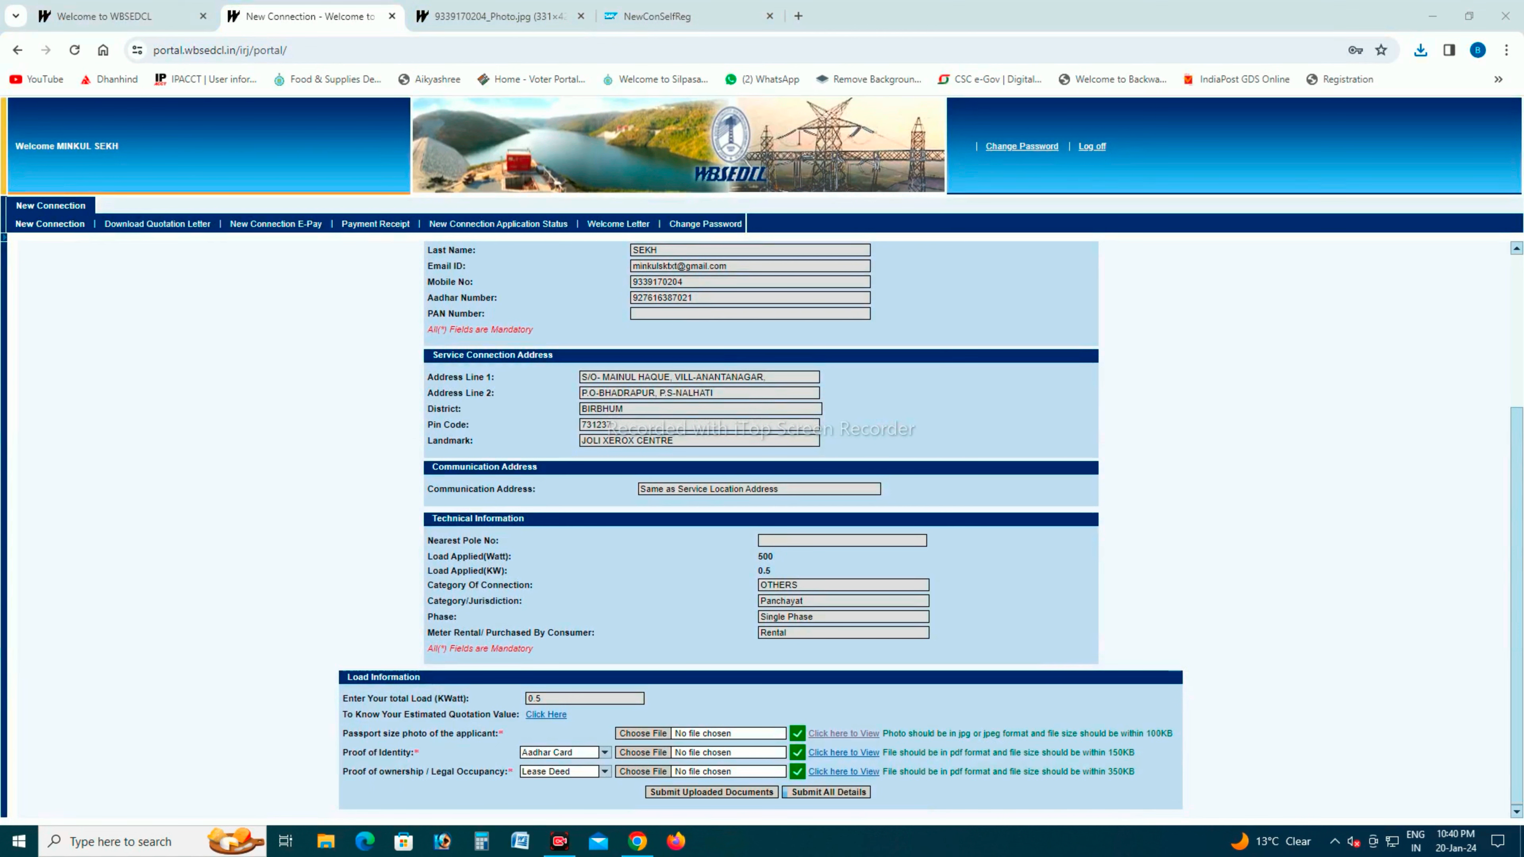
{"action": "left_click_drag", "start_coordinate": [782, 779], "coordinate": [908, 813]}
{"action": "key", "text": "Escape"}
{"action": "left_click", "coordinate": [828, 793]}
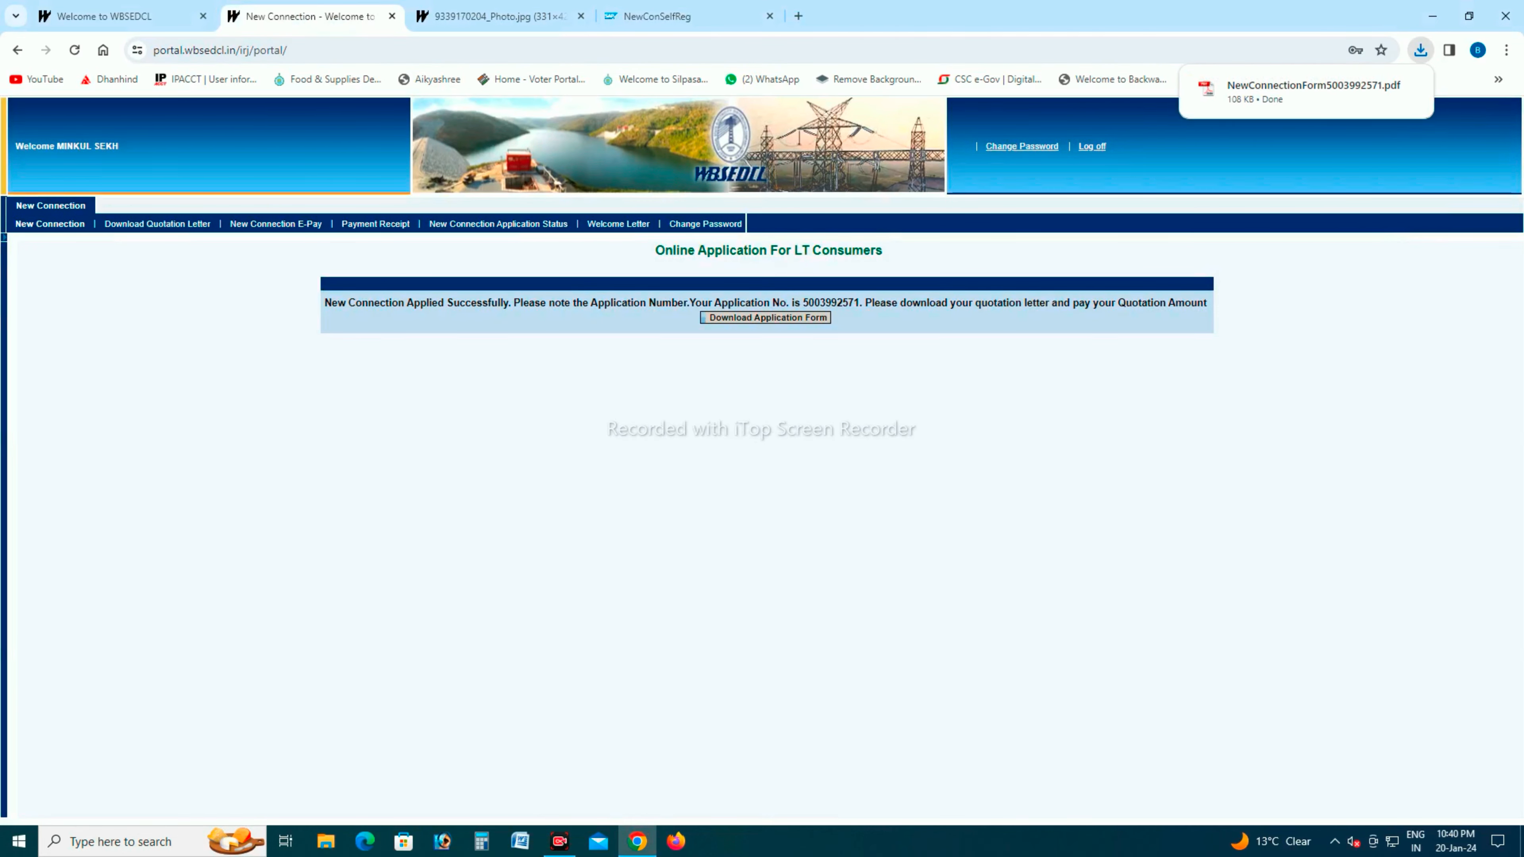
- Open the quotation letter download page for the submitted new connection application
{"action": "key", "text": "ctrl+2"}
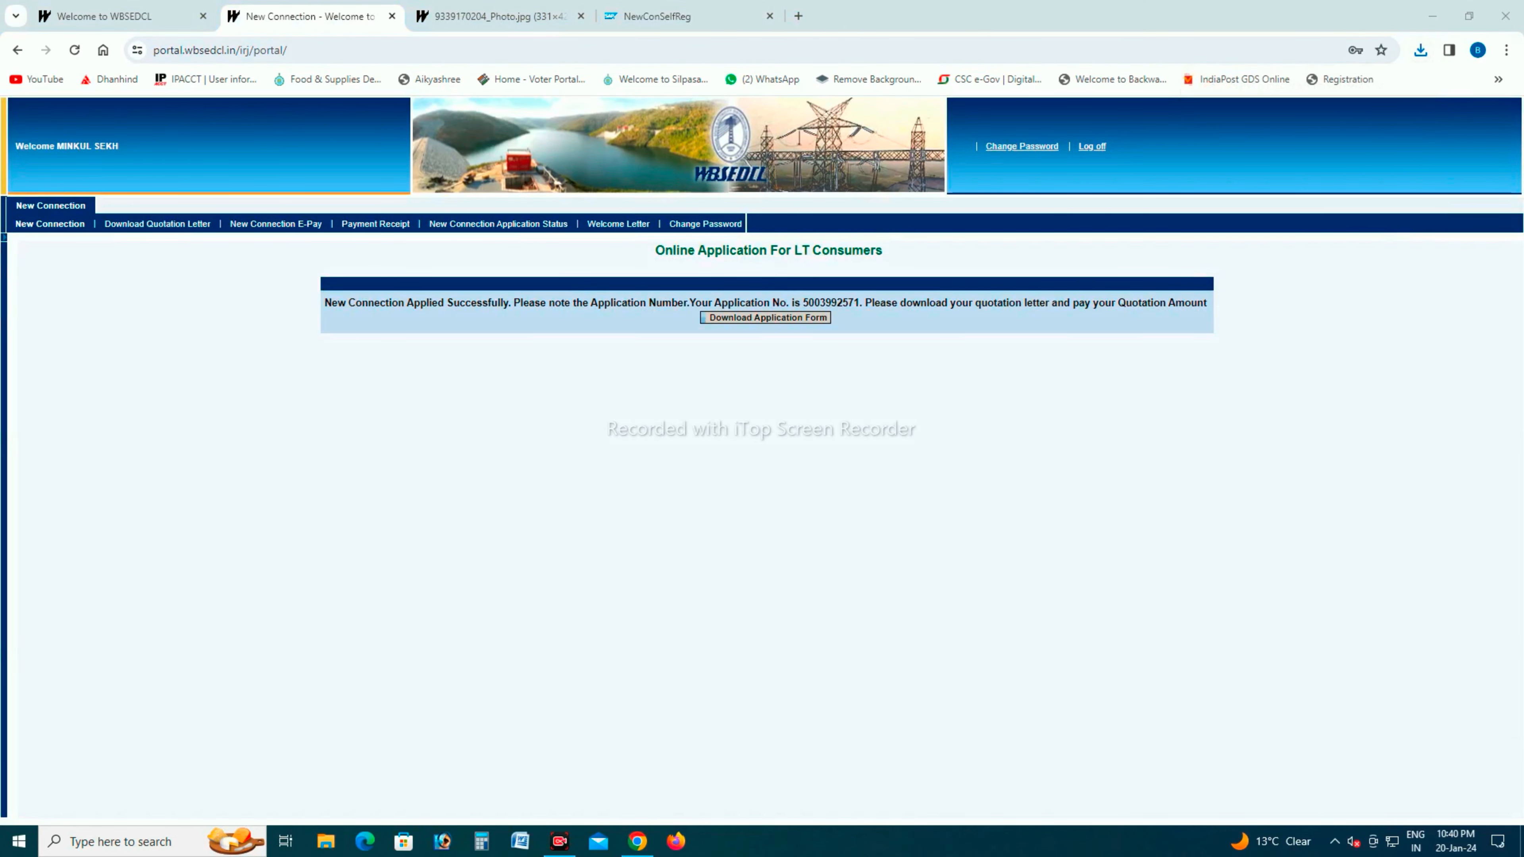
{"action": "left_click_drag", "start_coordinate": [305, 278], "coordinate": [1239, 336]}
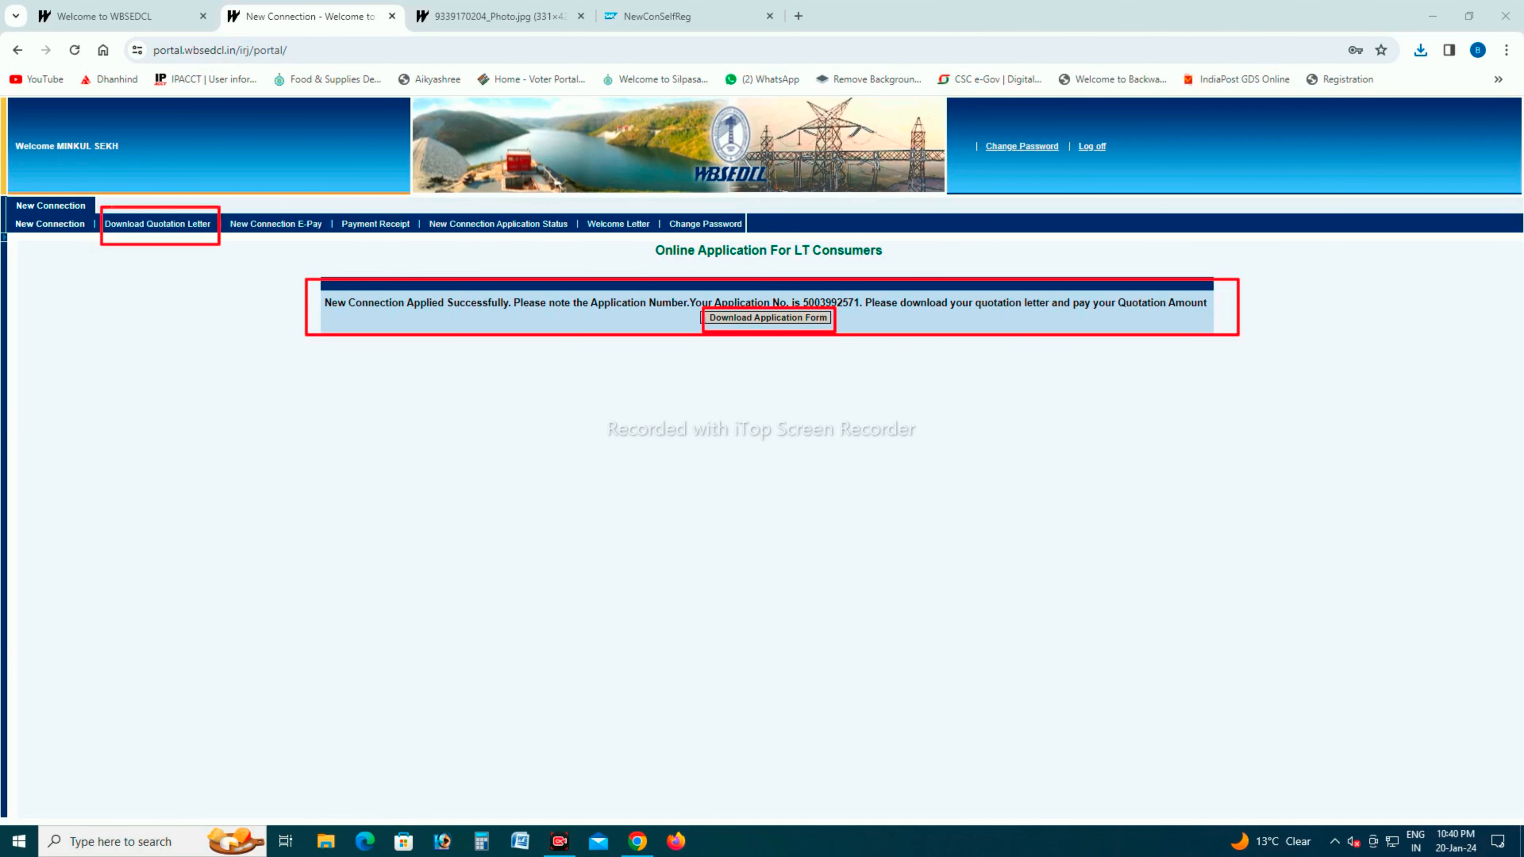
{"action": "left_click", "coordinate": [158, 223]}
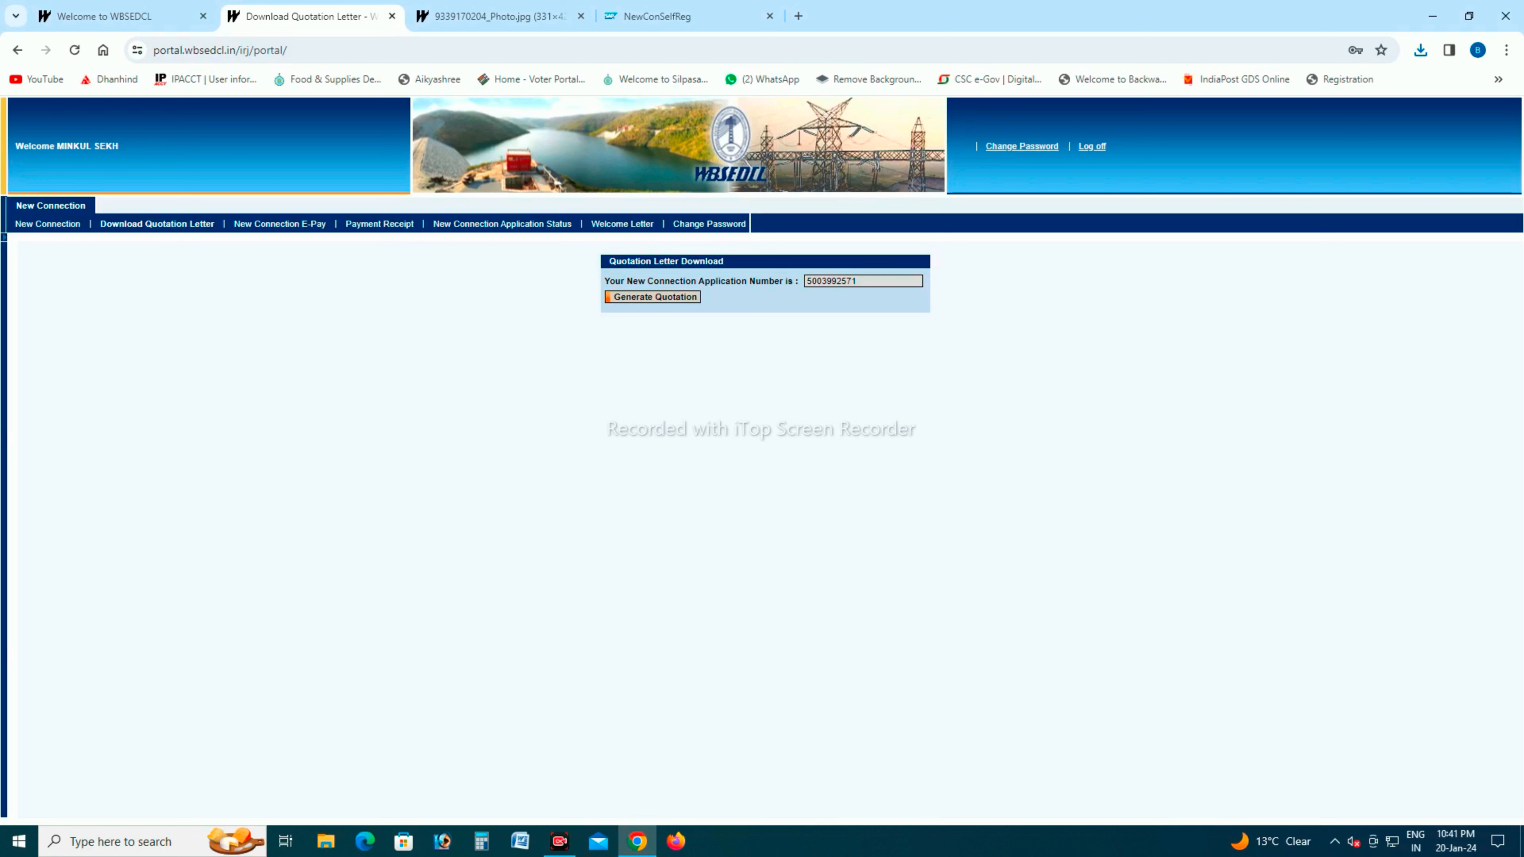
- Generate the quotation for the new connection application and download the quotation letter
{"action": "left_click", "coordinate": [653, 297]}
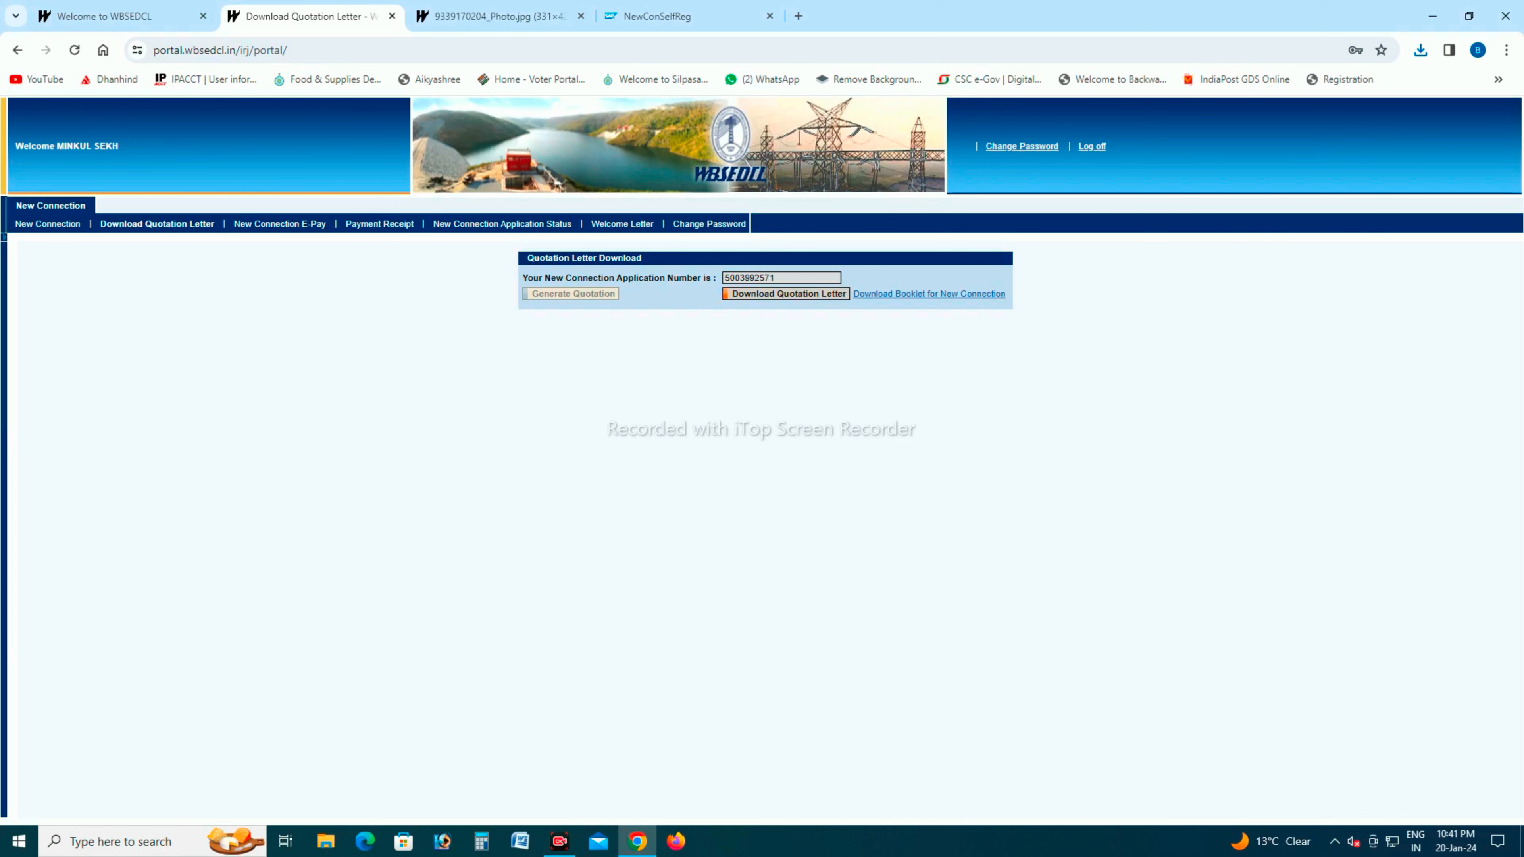
{"action": "left_click", "coordinate": [786, 293]}
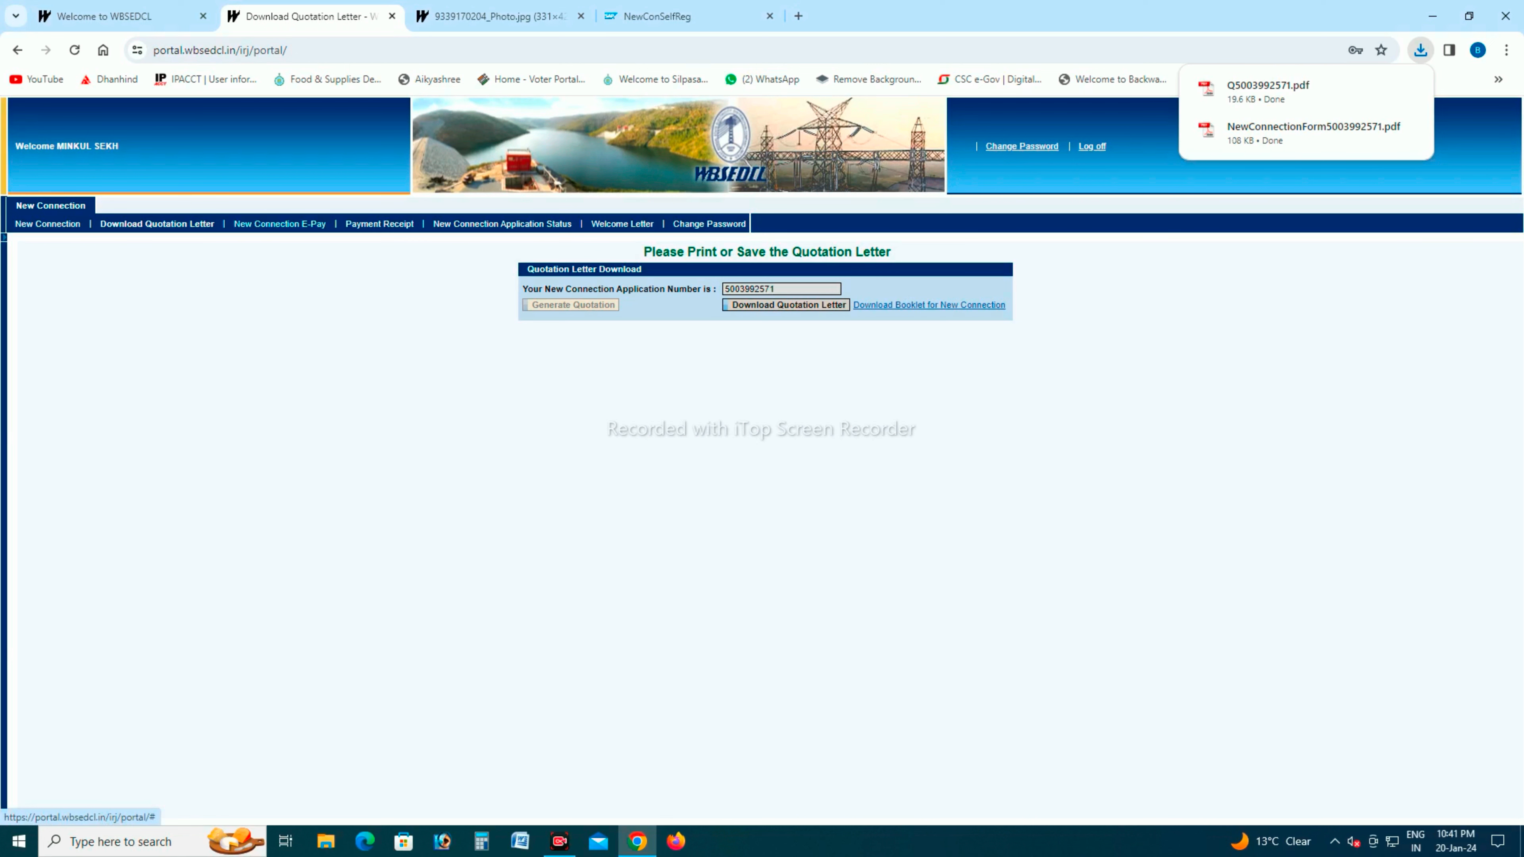
{"action": "left_click", "coordinate": [1268, 86]}
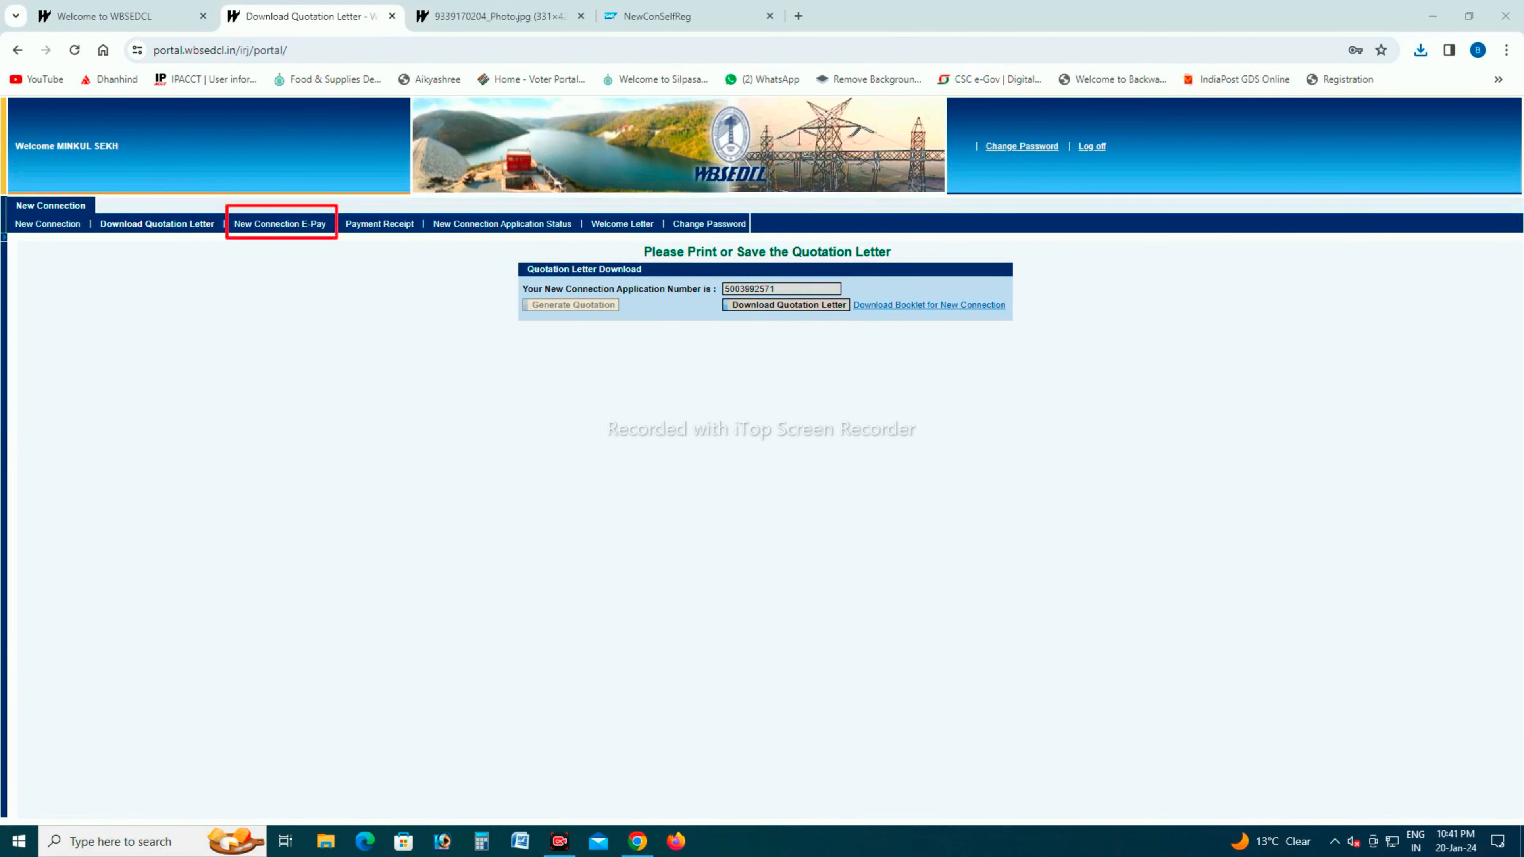
- Start the e-payment of the quotation amount with the Billdesk gateway, agree to the terms and conditions, and proceed to pay
{"action": "left_click", "coordinate": [280, 223]}
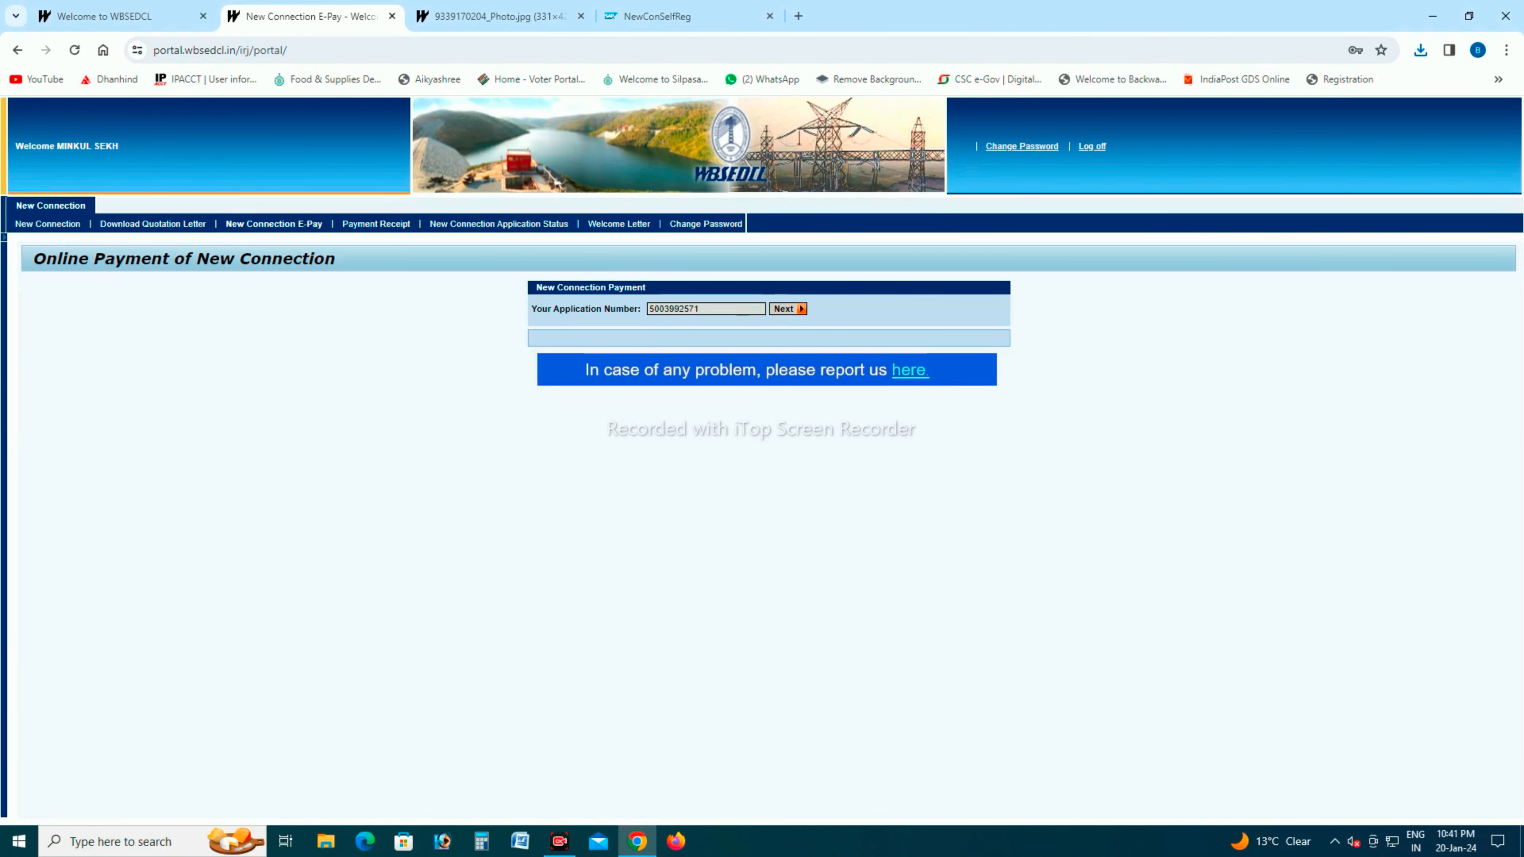
{"action": "left_click", "coordinate": [788, 308]}
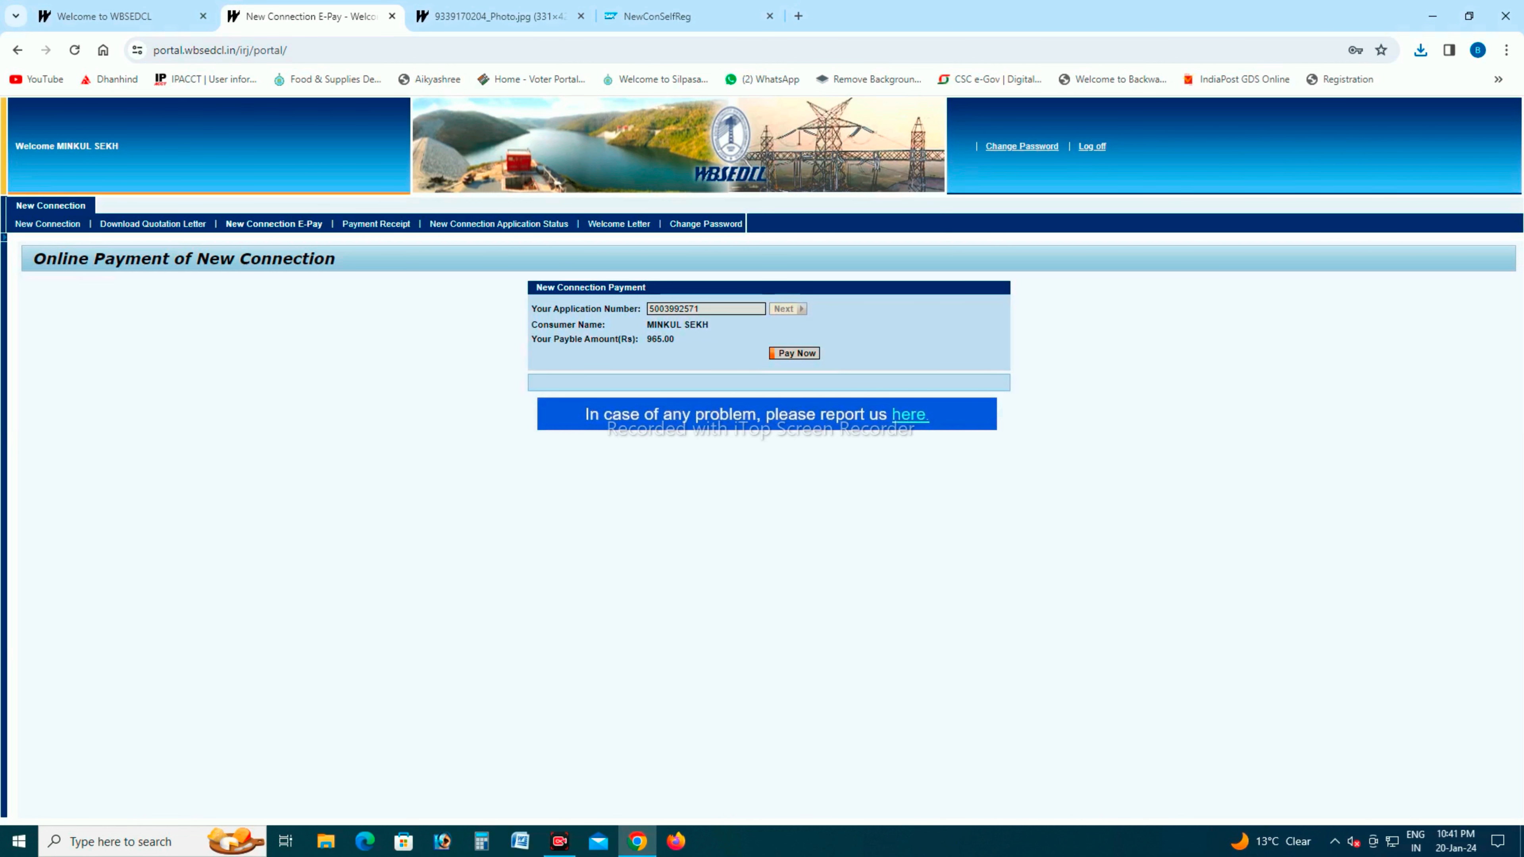
{"action": "left_click", "coordinate": [795, 353]}
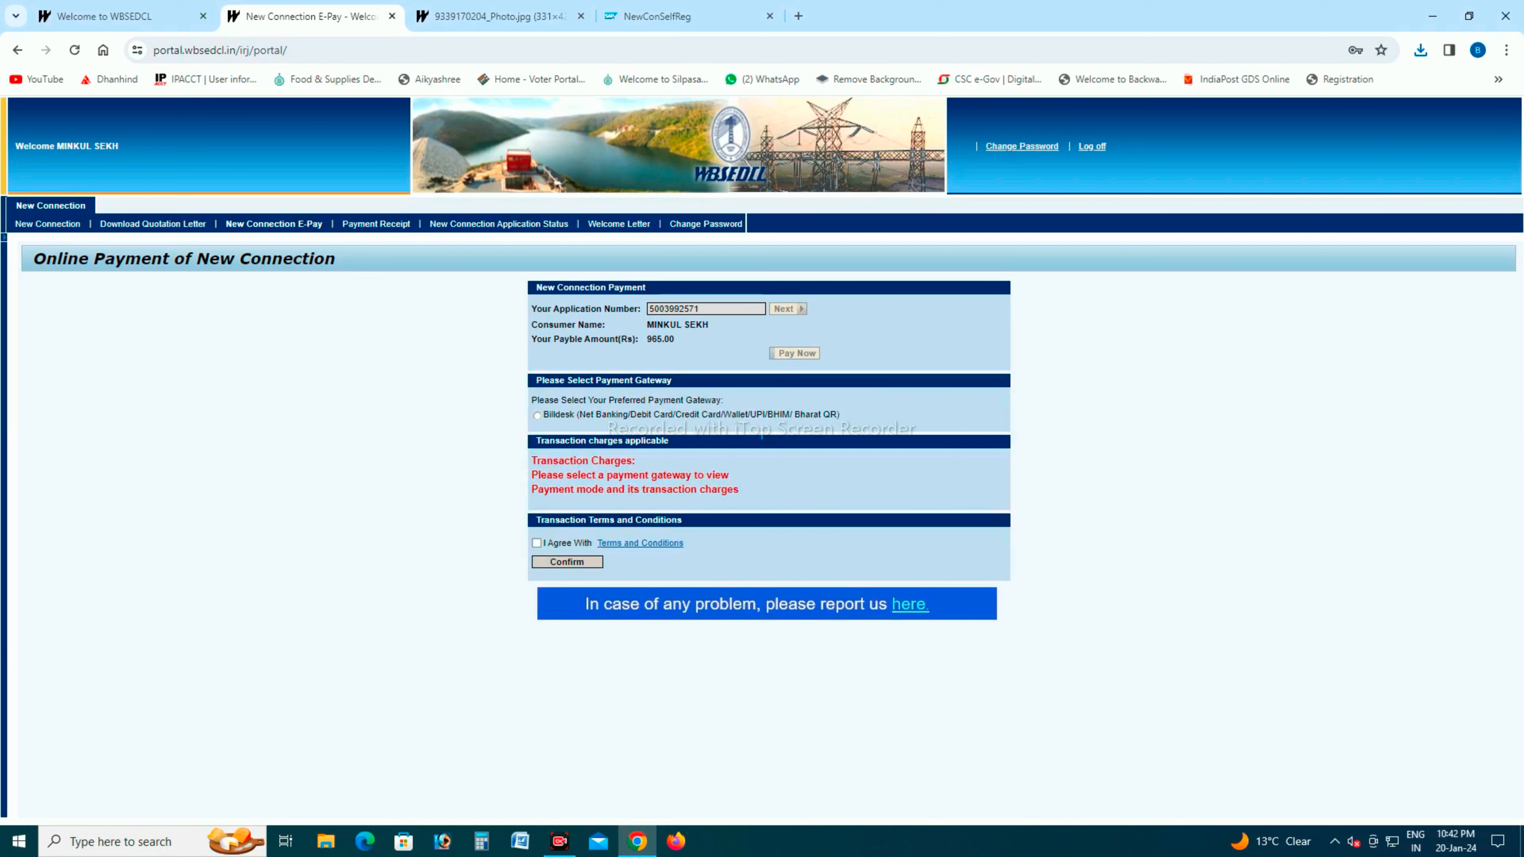
{"action": "left_click", "coordinate": [537, 415]}
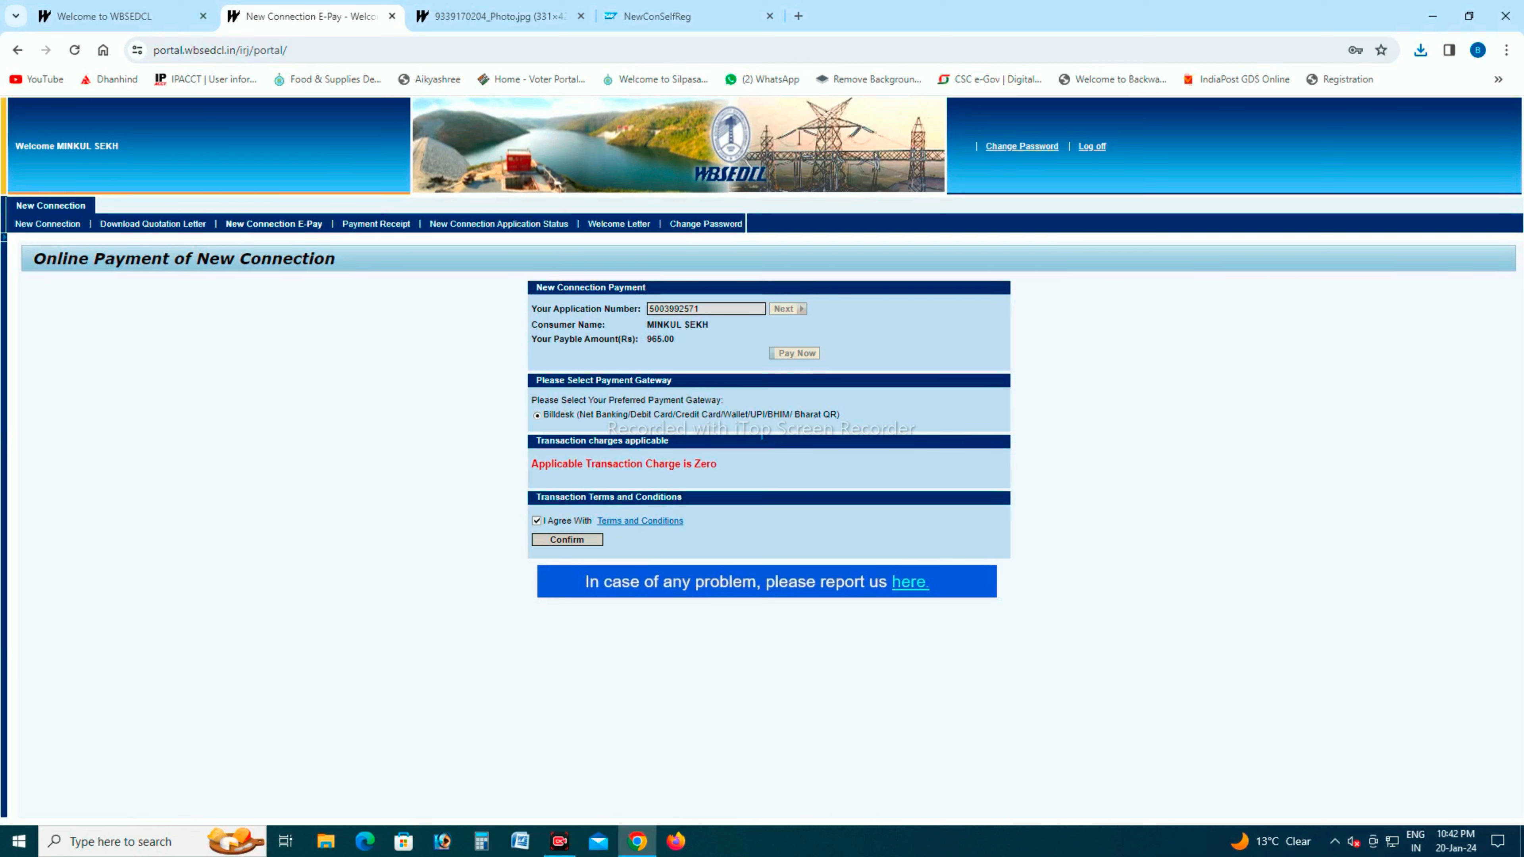
{"action": "left_click", "coordinate": [567, 540]}
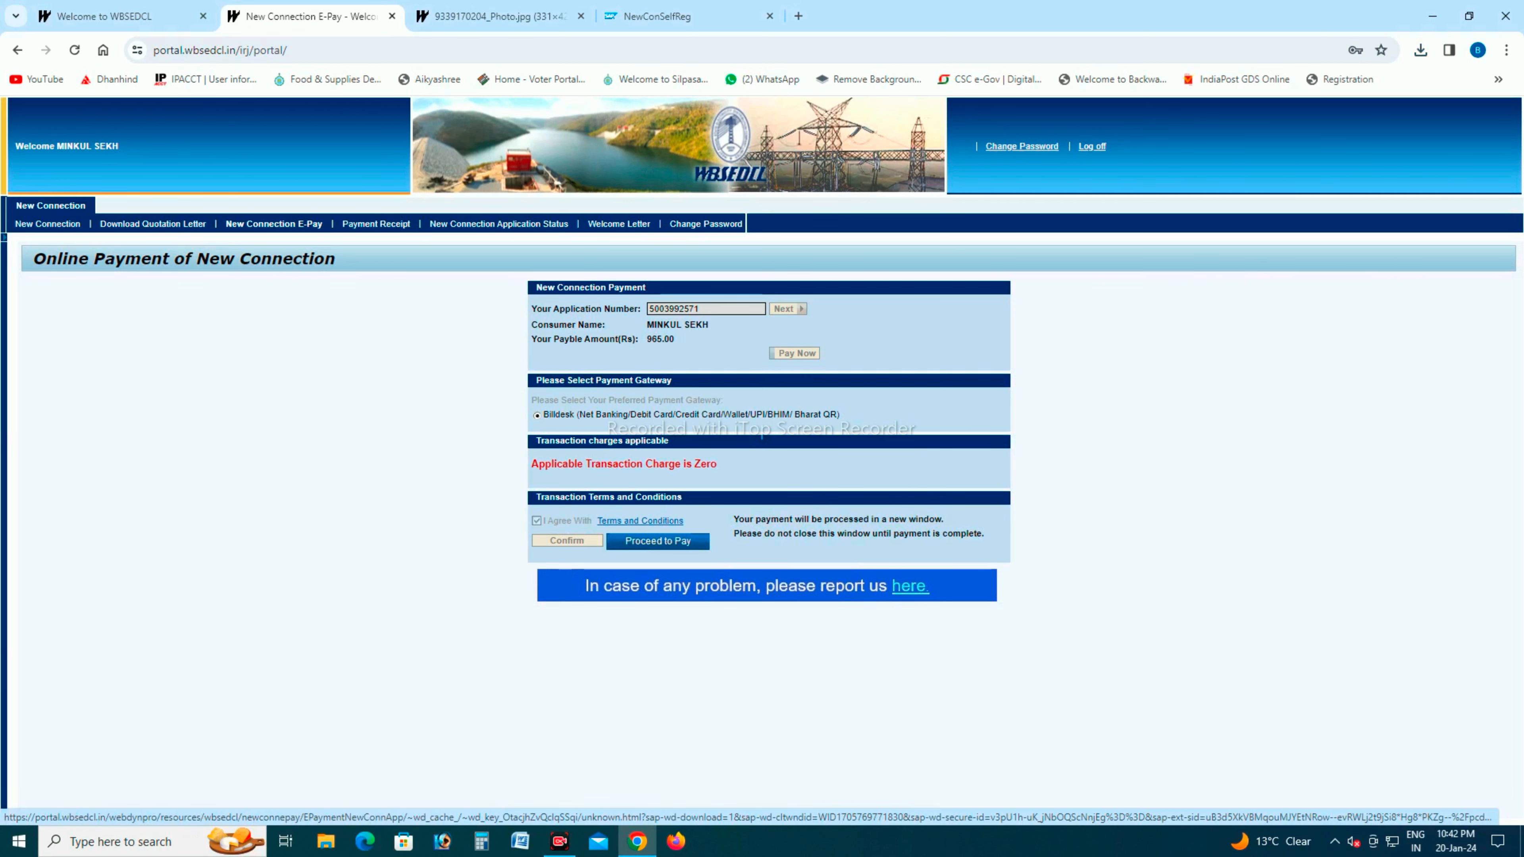
{"action": "left_click", "coordinate": [658, 541]}
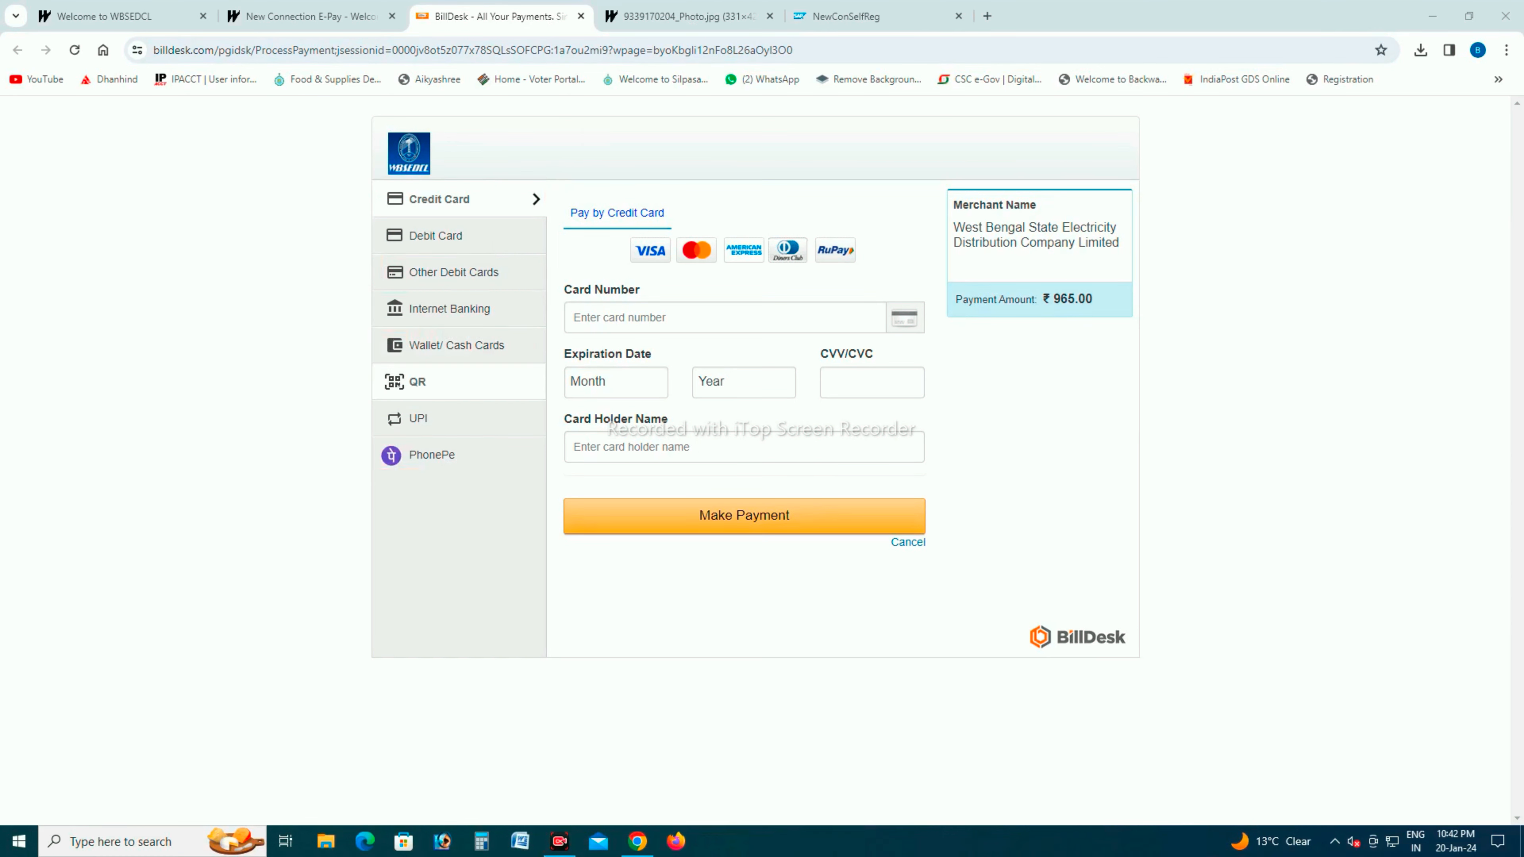
- Choose BHIM UPI for the payment and download the transaction receipt
{"action": "left_click", "coordinate": [418, 417]}
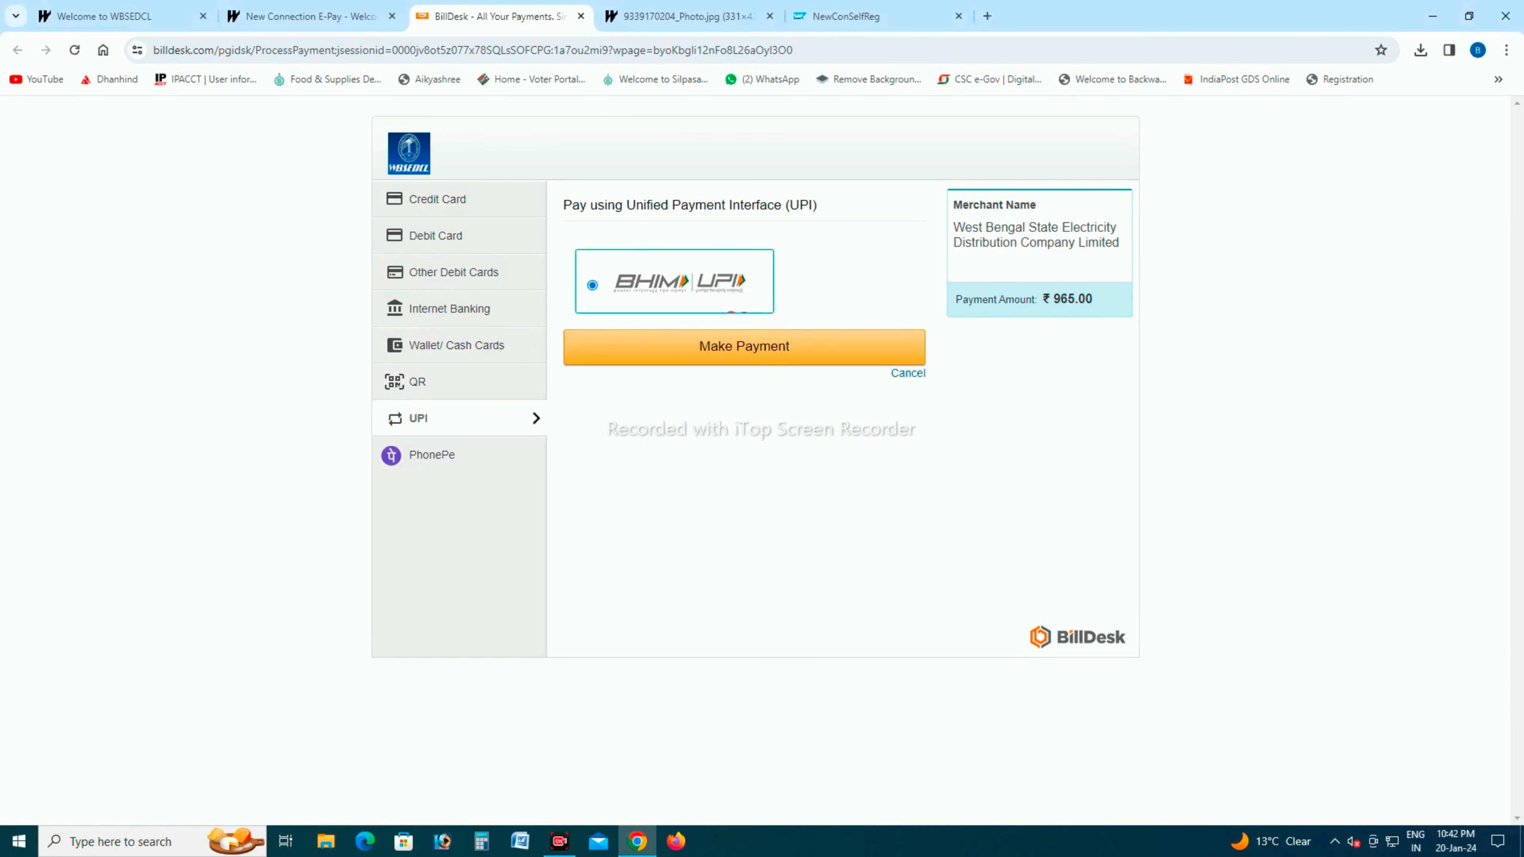
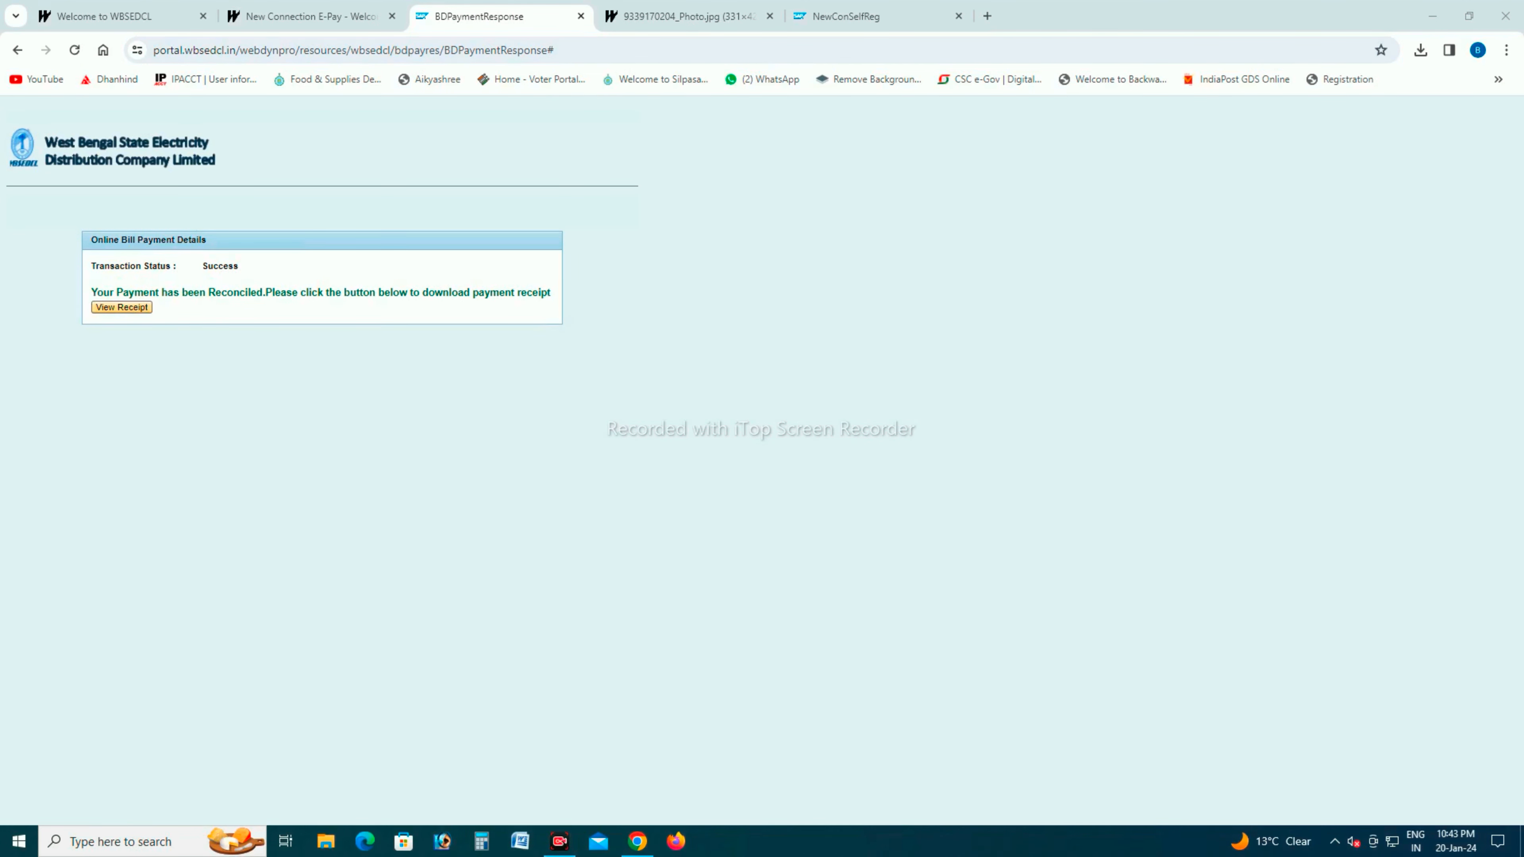
{"action": "left_click", "coordinate": [121, 308]}
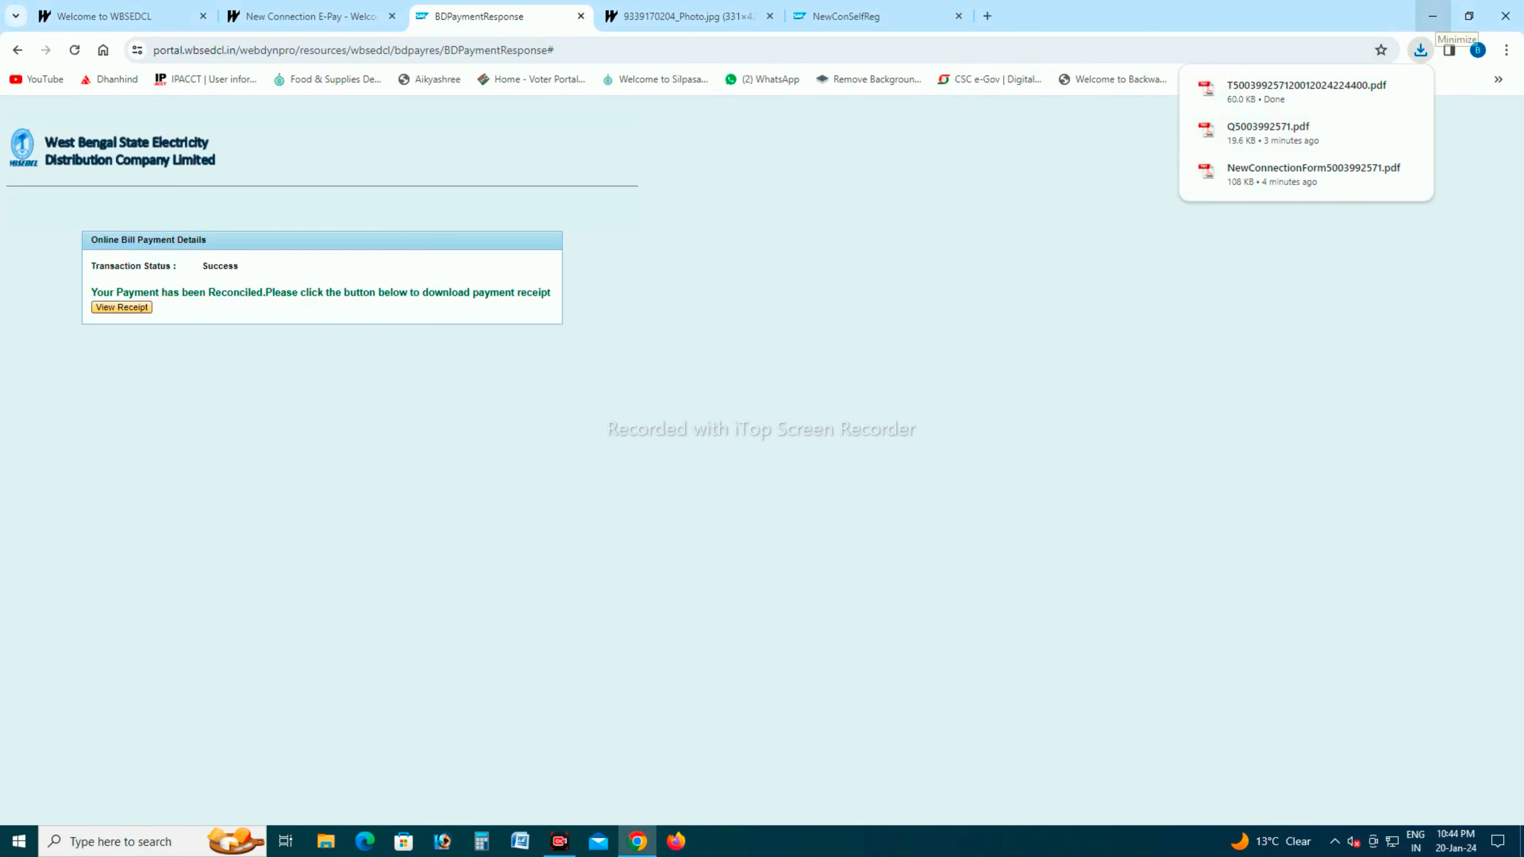
- Open the downloaded new connection form PDF from the desktop, review it through its last page, and close it
{"action": "left_click", "coordinate": [1432, 16]}
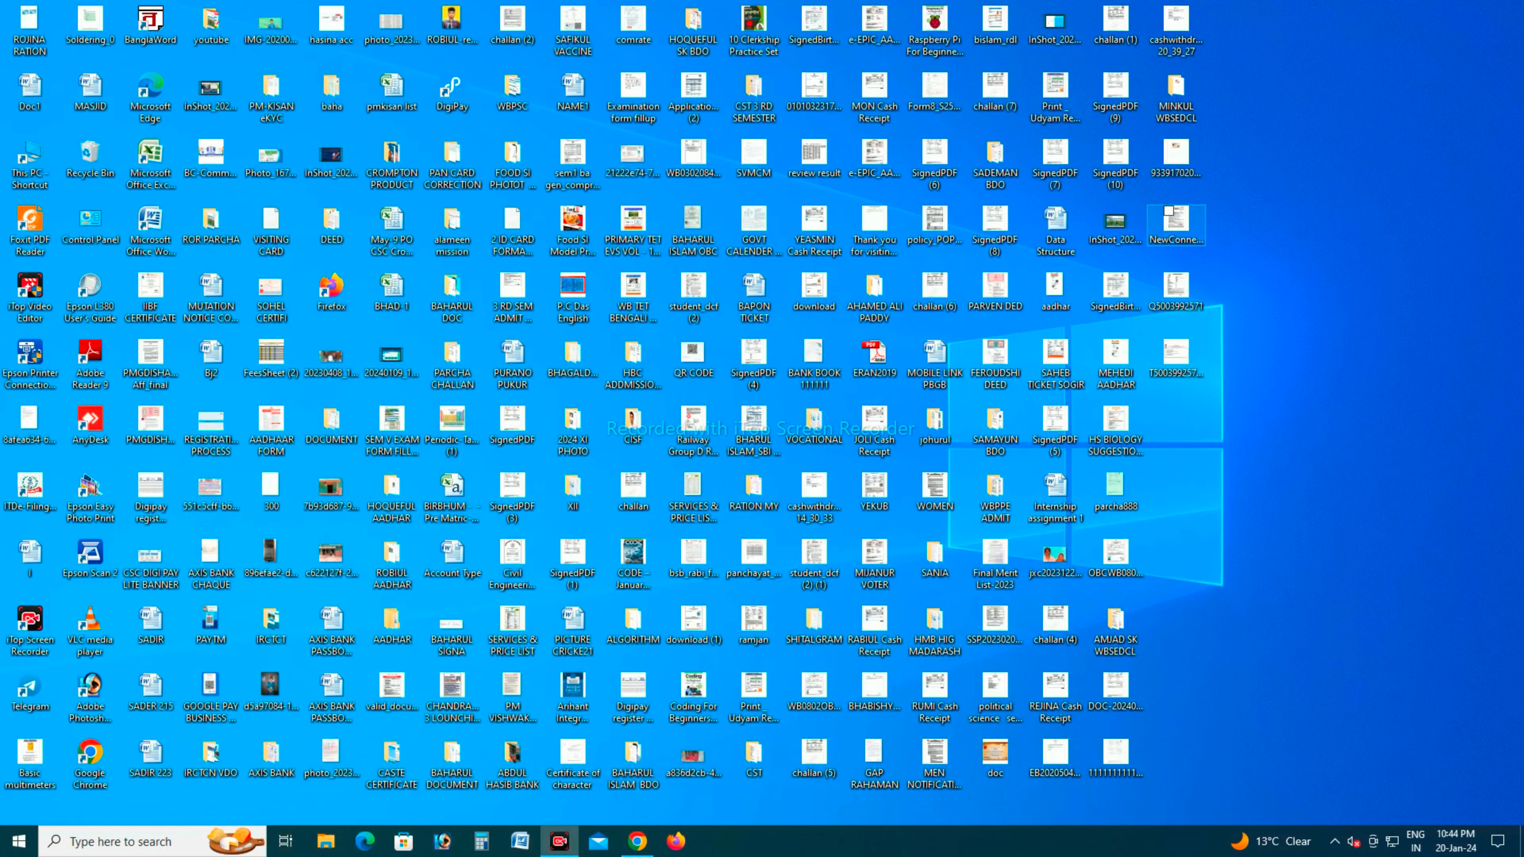
{"action": "left_click", "coordinate": [1175, 223]}
{"action": "double_click", "coordinate": [1175, 223]}
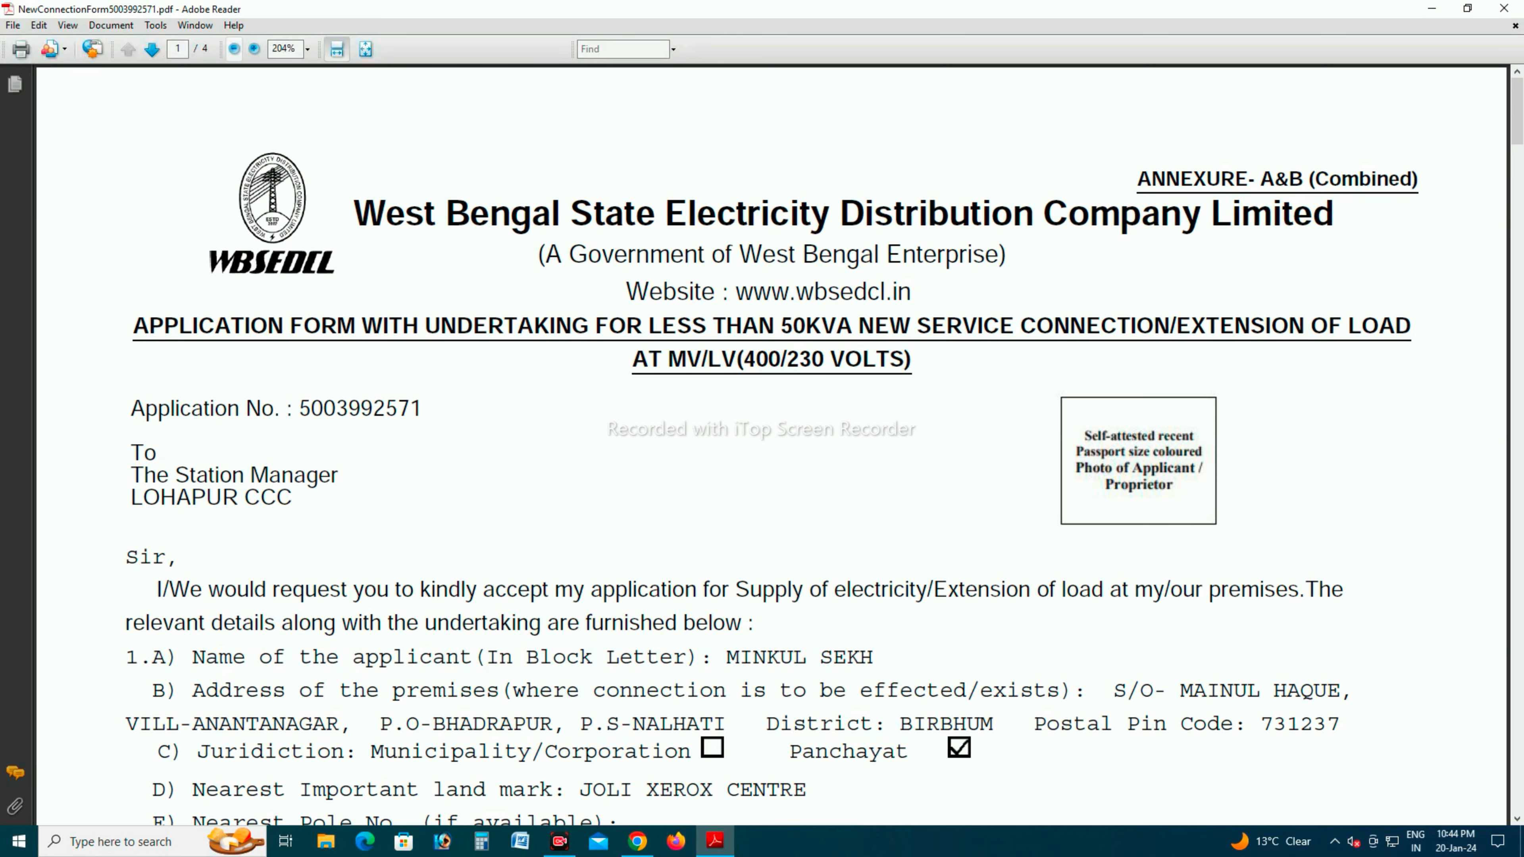
{"action": "left_click", "coordinate": [234, 49]}
{"action": "left_click", "coordinate": [234, 49]}
{"action": "left_click", "coordinate": [234, 50]}
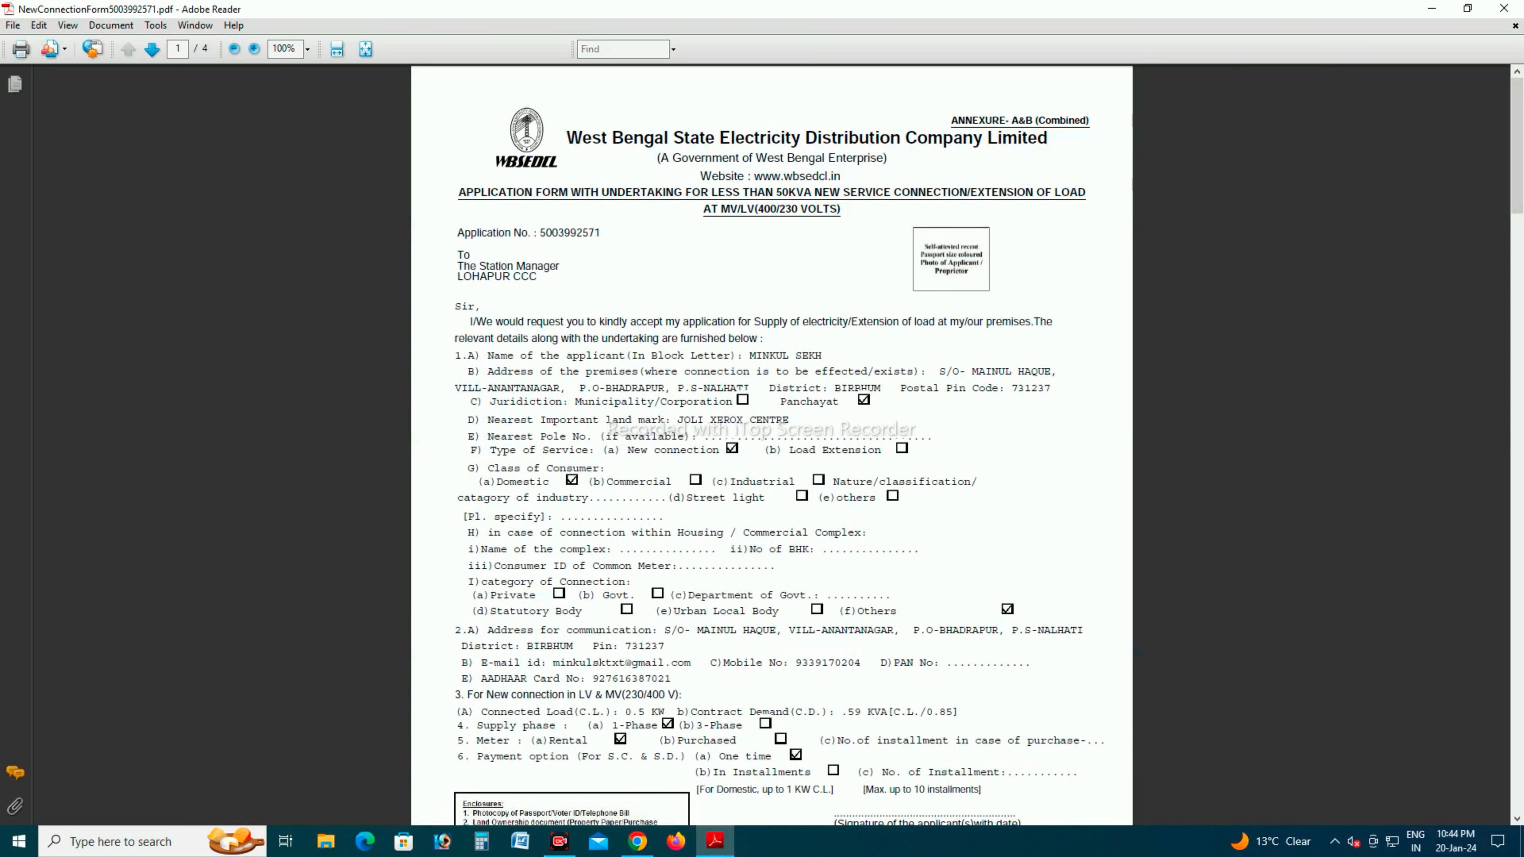
{"action": "left_click_drag", "start_coordinate": [1516, 145], "coordinate": [1517, 744]}
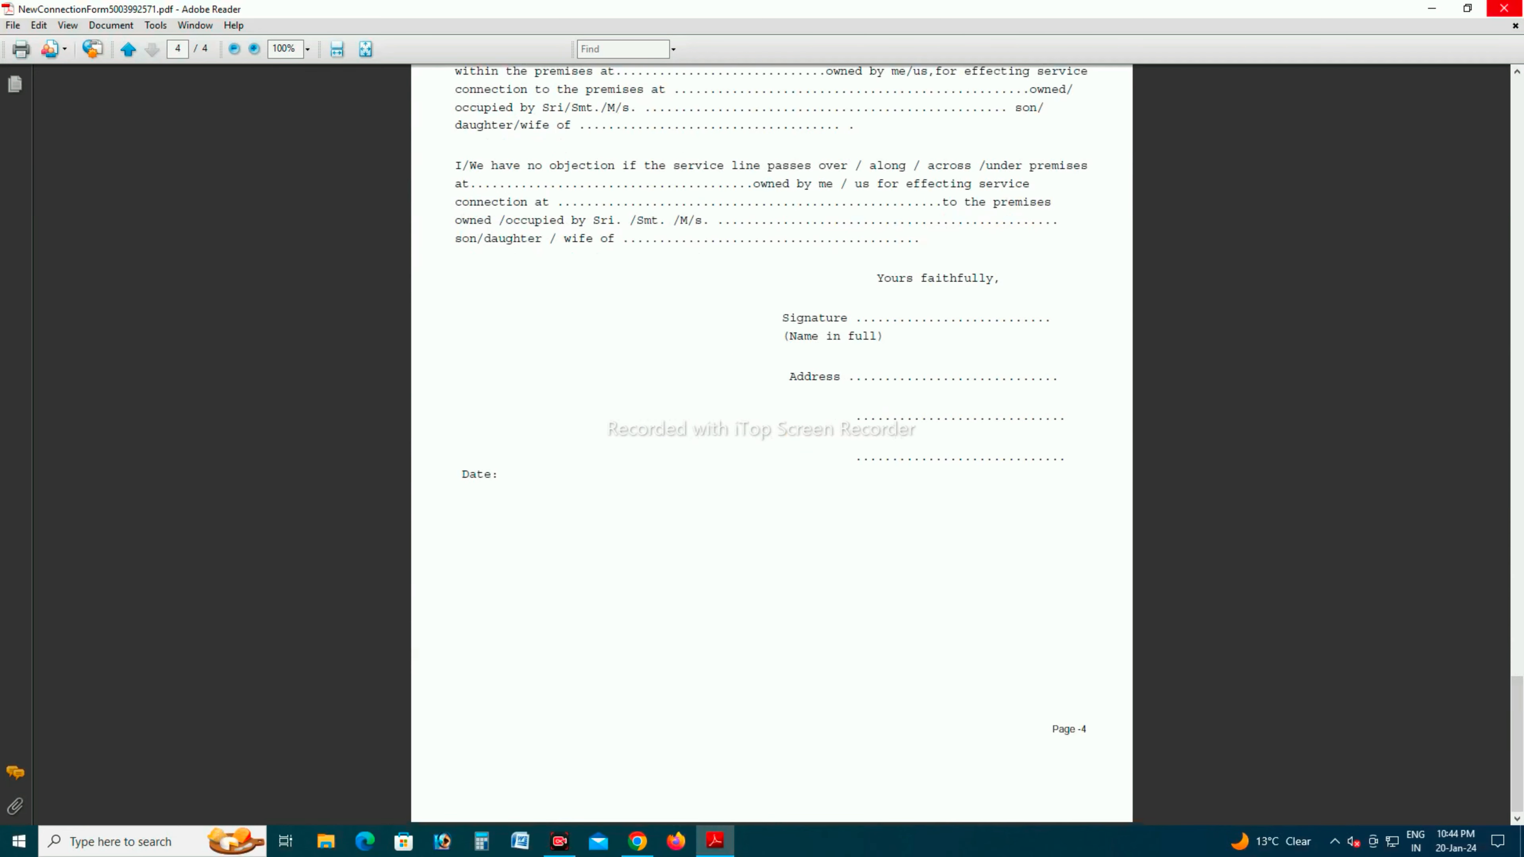
{"action": "left_click", "coordinate": [1502, 8]}
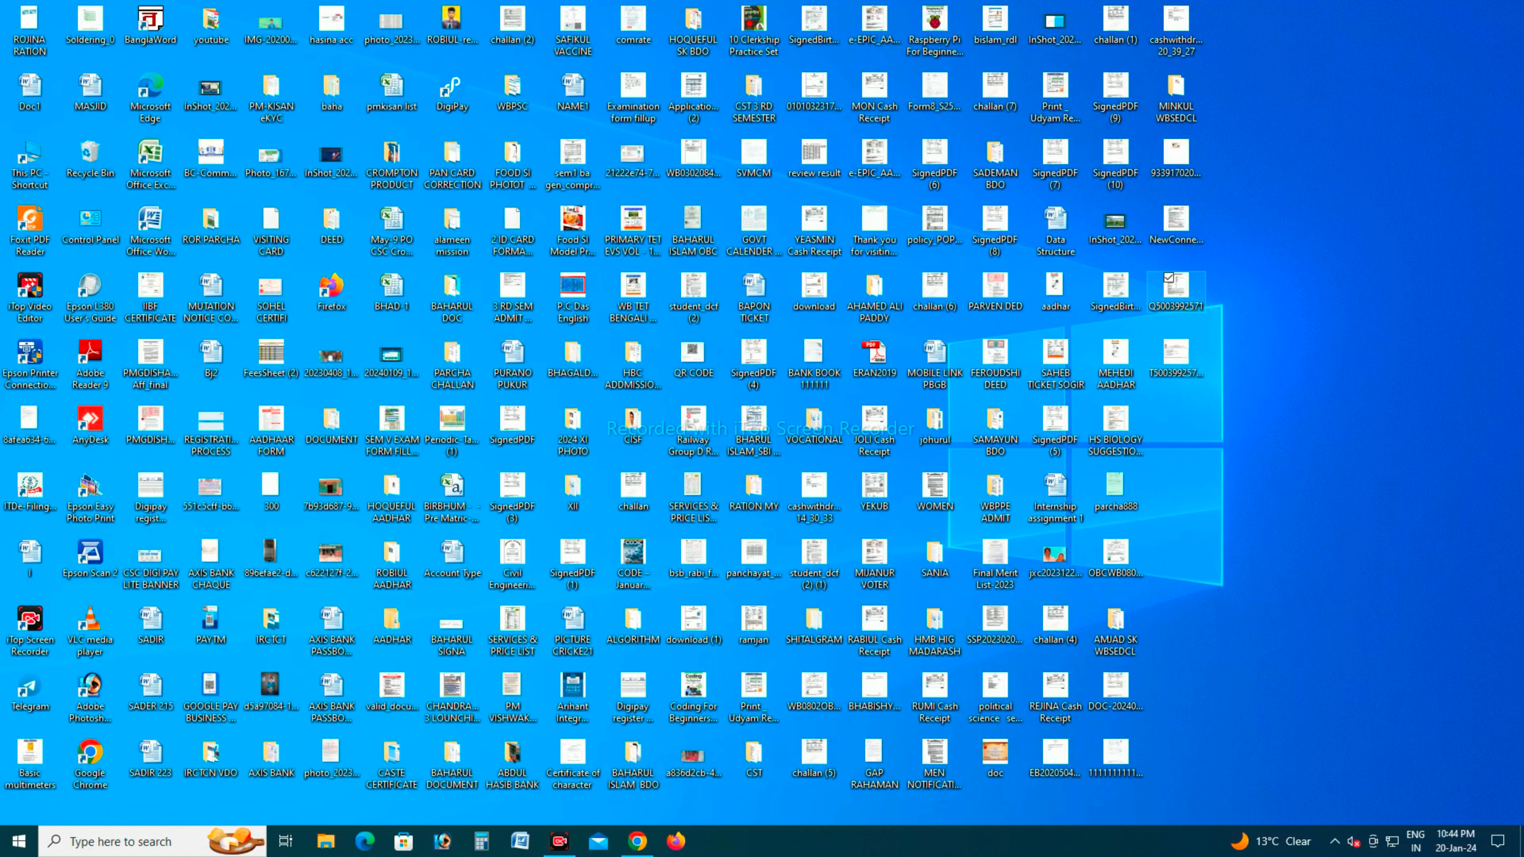
- Open the downloaded quotation PDF, review the payable amount details and terms and conditions, and close it
{"action": "double_click", "coordinate": [1176, 289]}
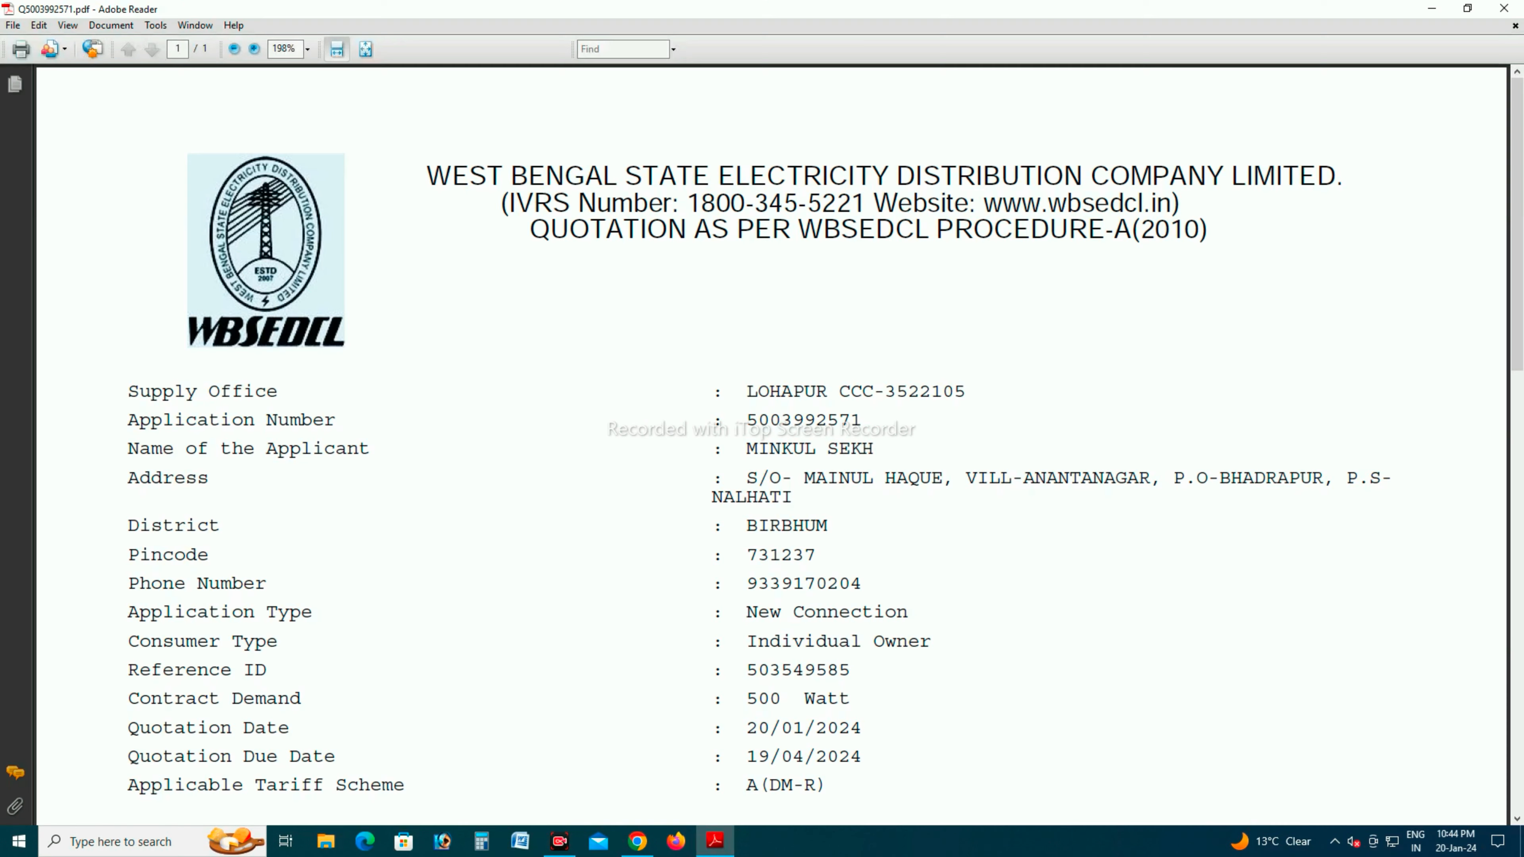
{"action": "left_click", "coordinate": [235, 48]}
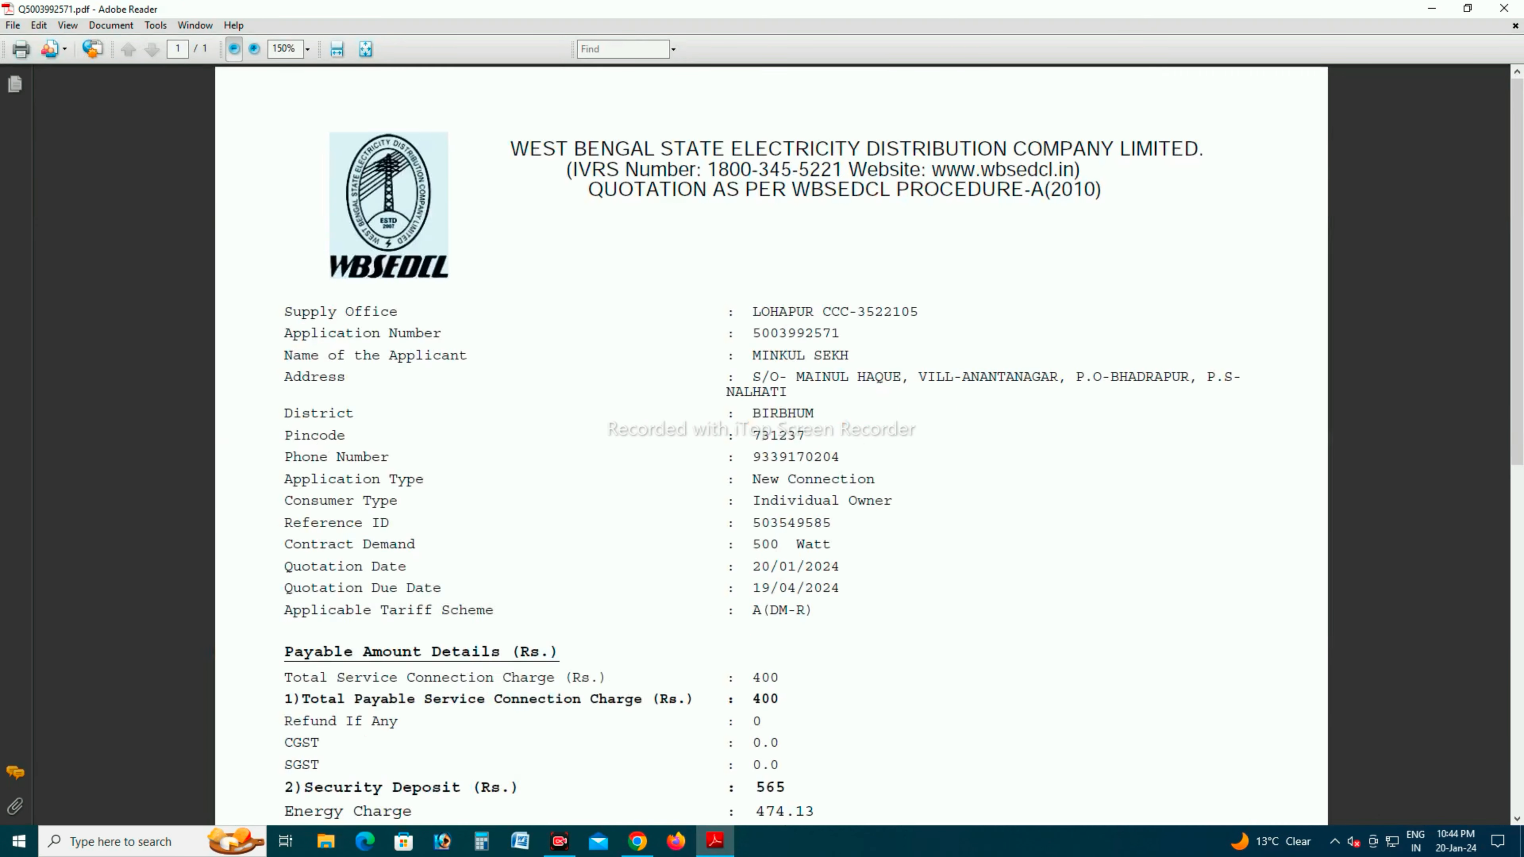
{"action": "left_click", "coordinate": [234, 49]}
{"action": "scroll", "coordinate": [771, 444], "scroll_direction": "down", "scroll_amount": 3}
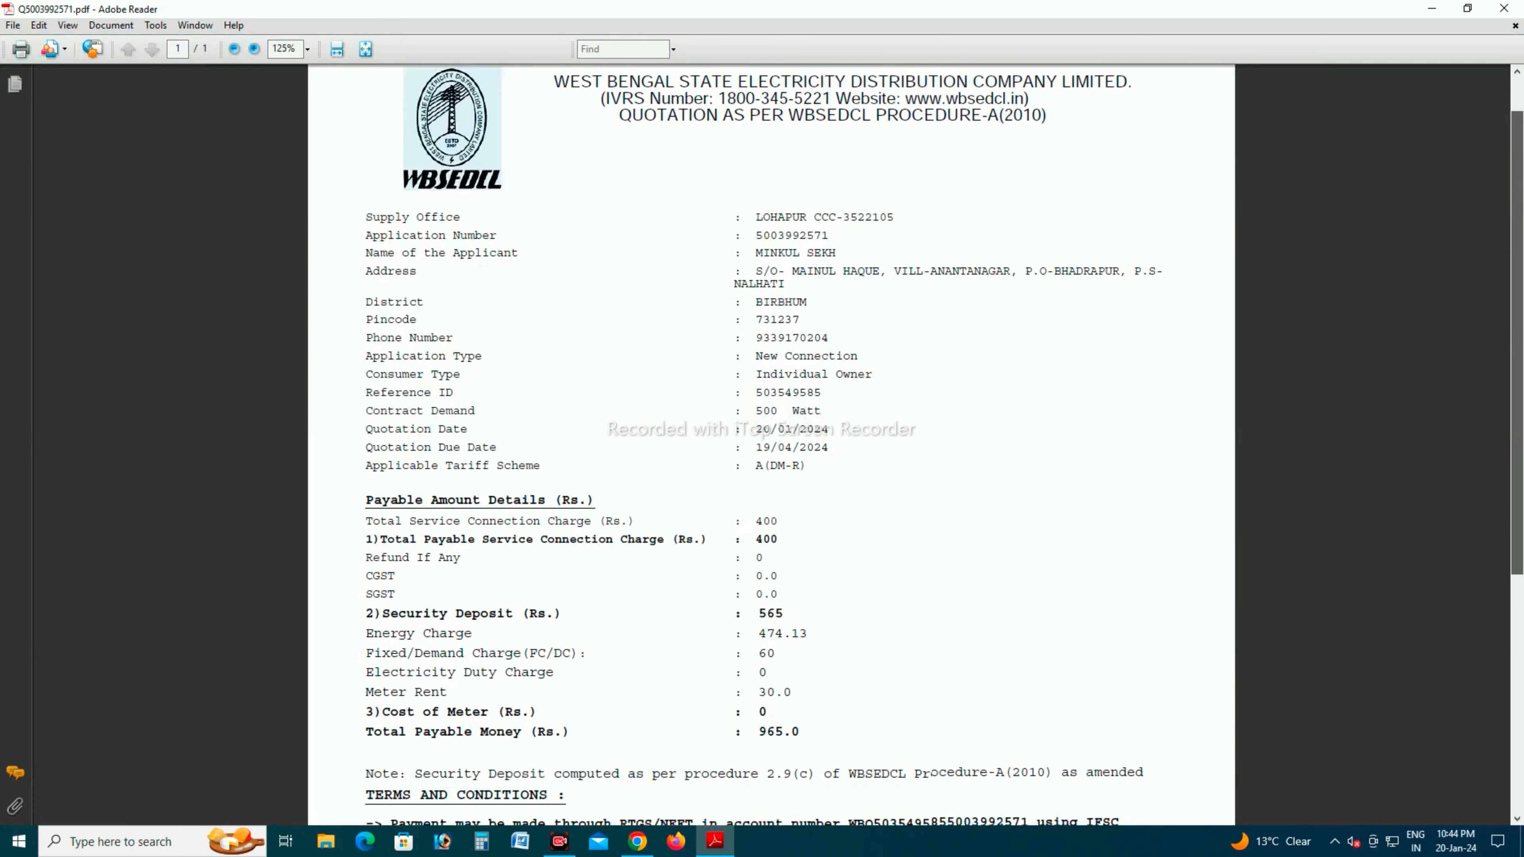
{"action": "scroll", "coordinate": [771, 444], "scroll_direction": "down", "scroll_amount": 4}
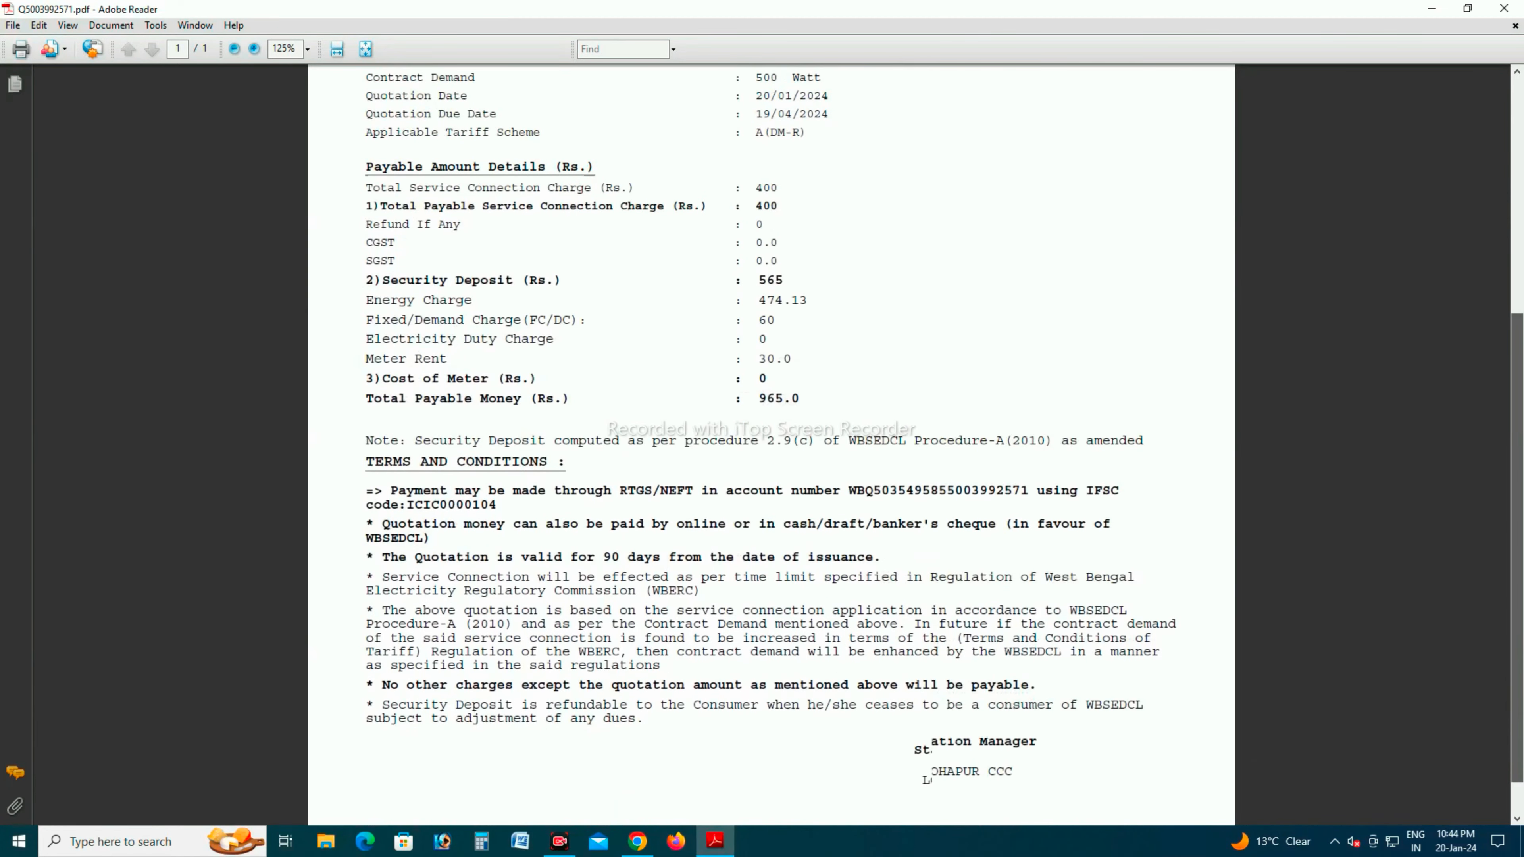
{"action": "scroll", "coordinate": [771, 444], "scroll_direction": "up", "scroll_amount": 7}
{"action": "left_click", "coordinate": [1503, 8]}
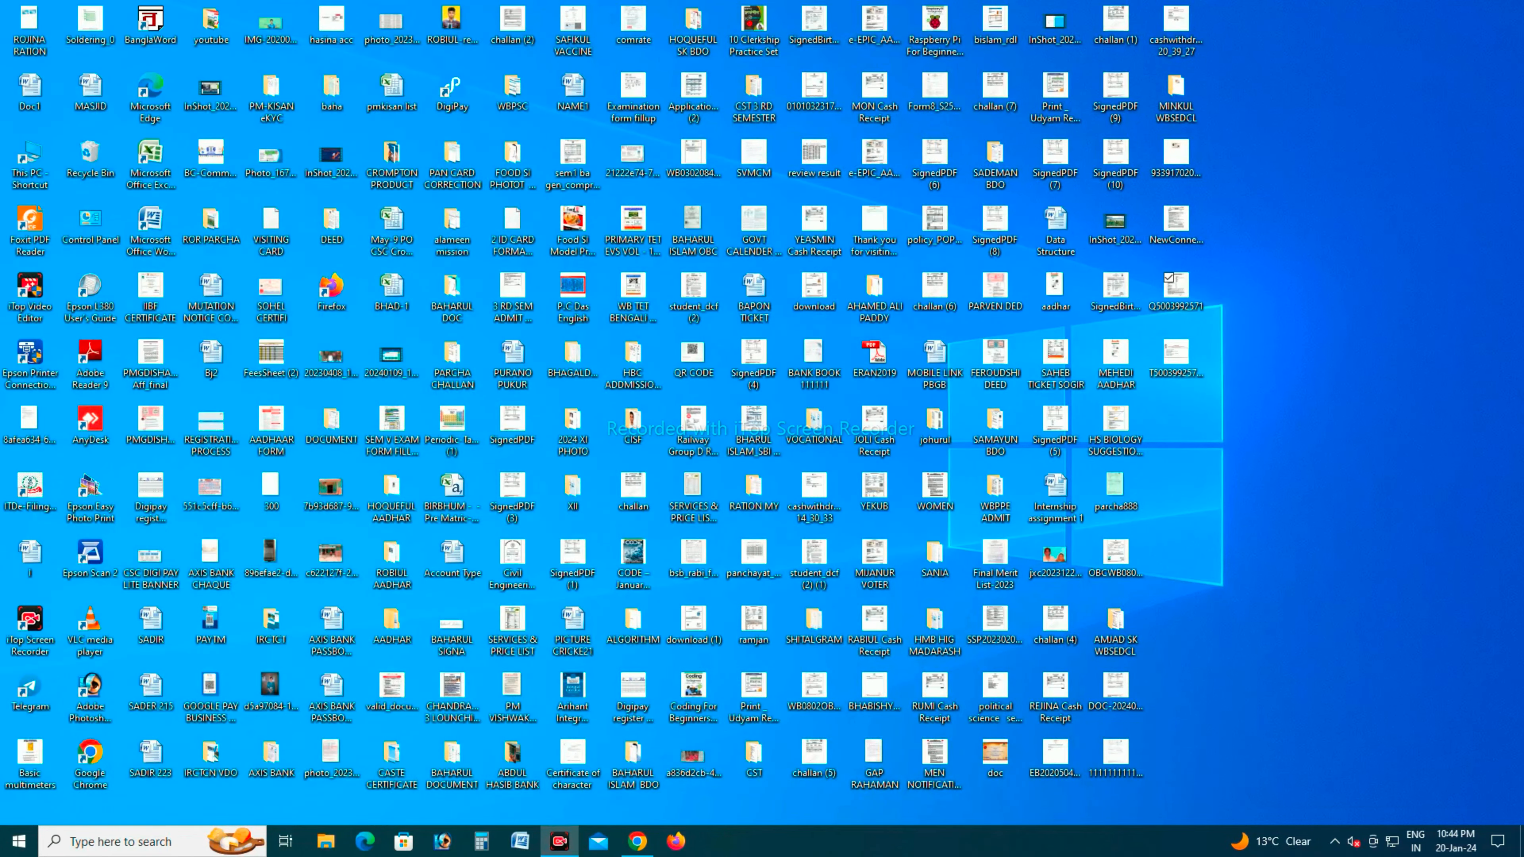
- Open the downloaded transaction receipt PDF from the desktop, check the payment details, and close it
{"action": "double_click", "coordinate": [1175, 357]}
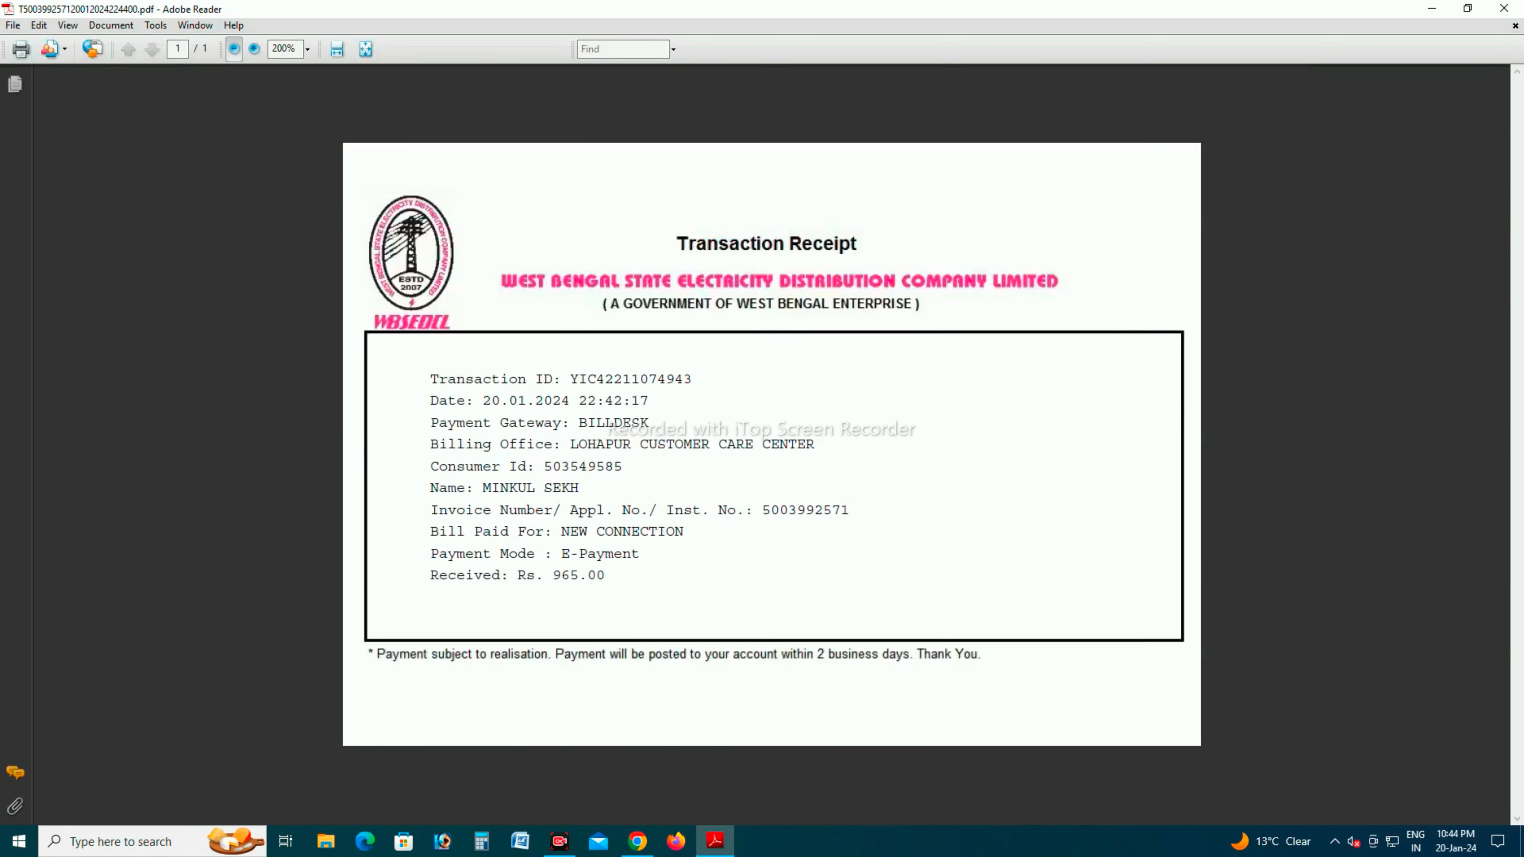
{"action": "left_click", "coordinate": [234, 49]}
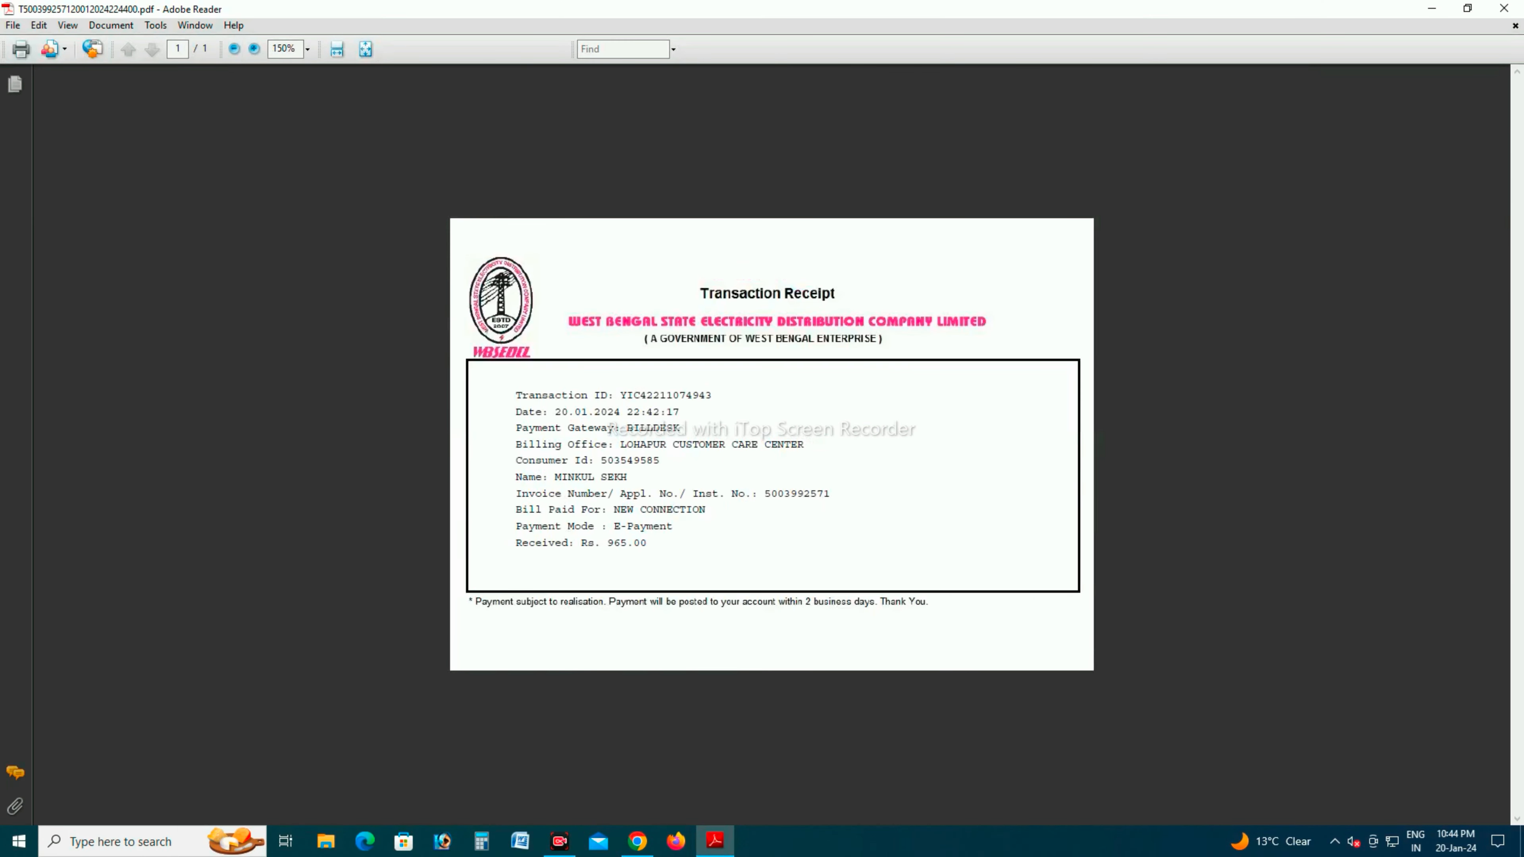
{"action": "left_click", "coordinate": [1504, 8]}
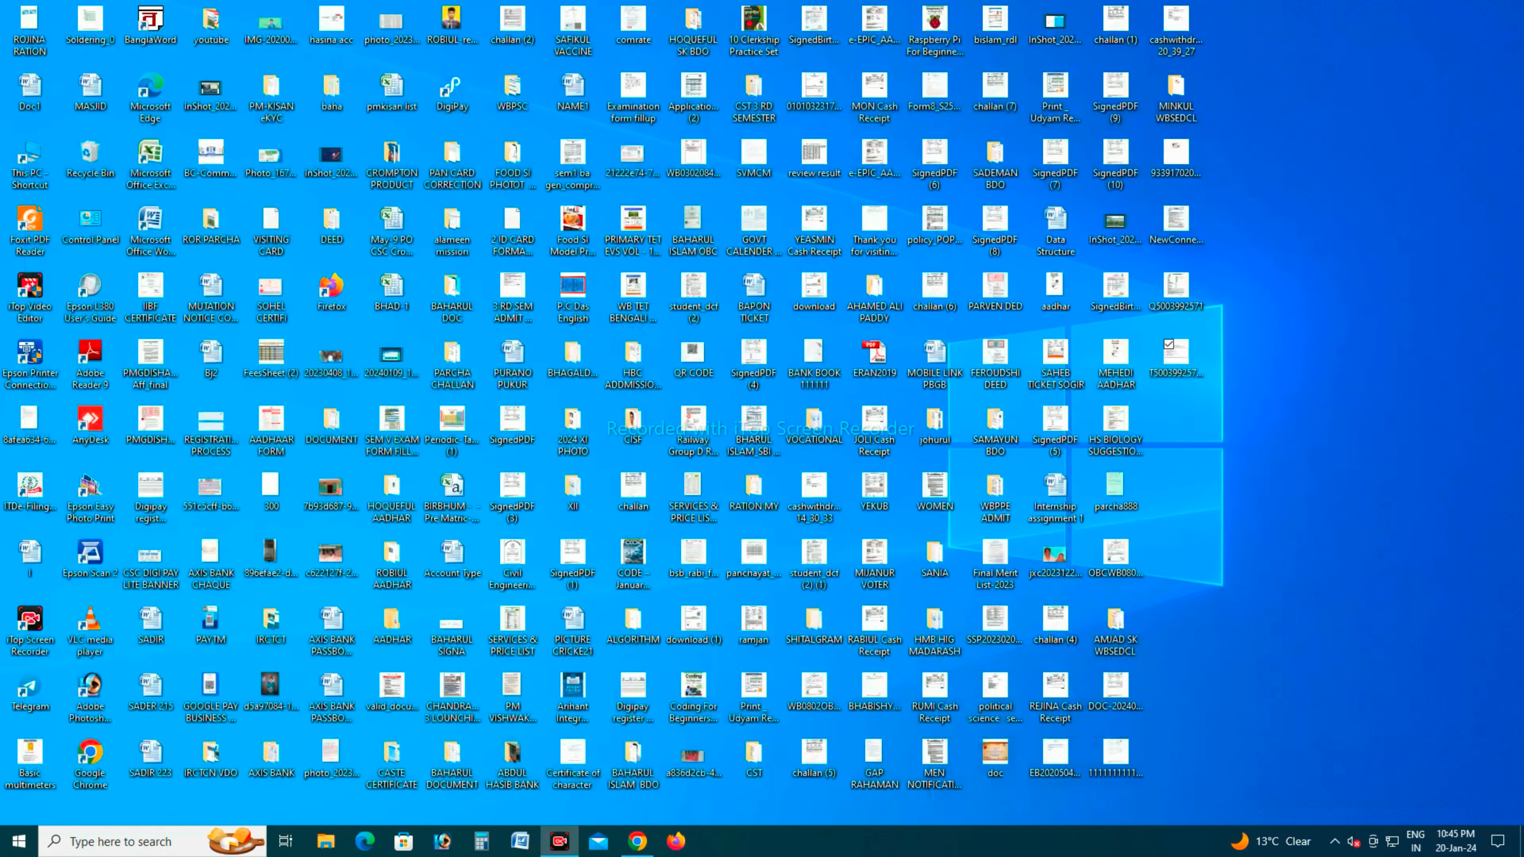
- Switch back to Chrome and download the new connection payment receipt from the WBSEDCL portal's Payment Receipt page
{"action": "left_click", "coordinate": [637, 841]}
{"action": "left_click", "coordinate": [306, 16]}
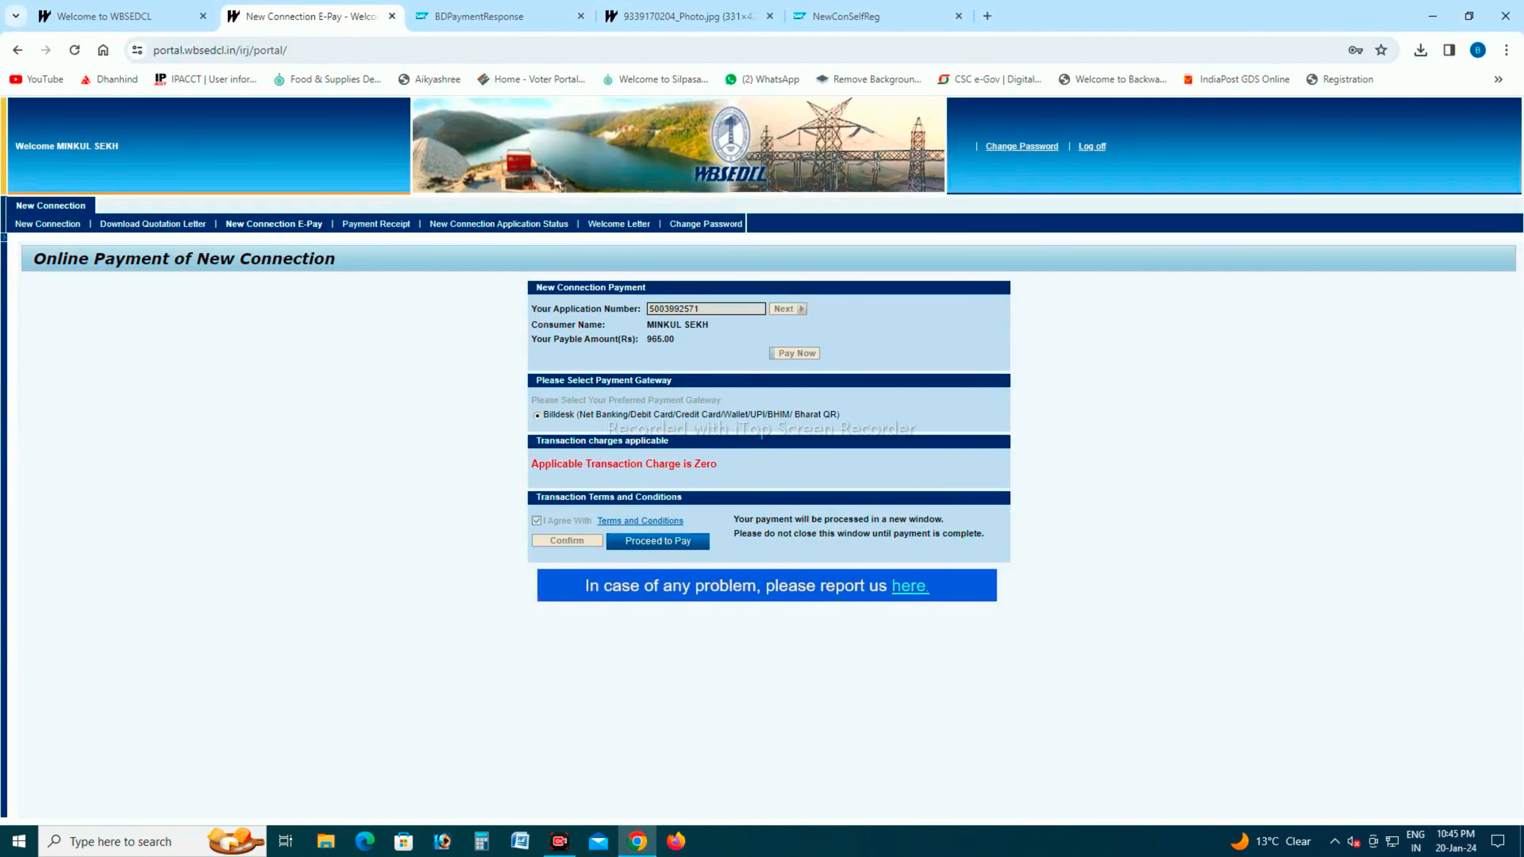
{"action": "left_click", "coordinate": [47, 223]}
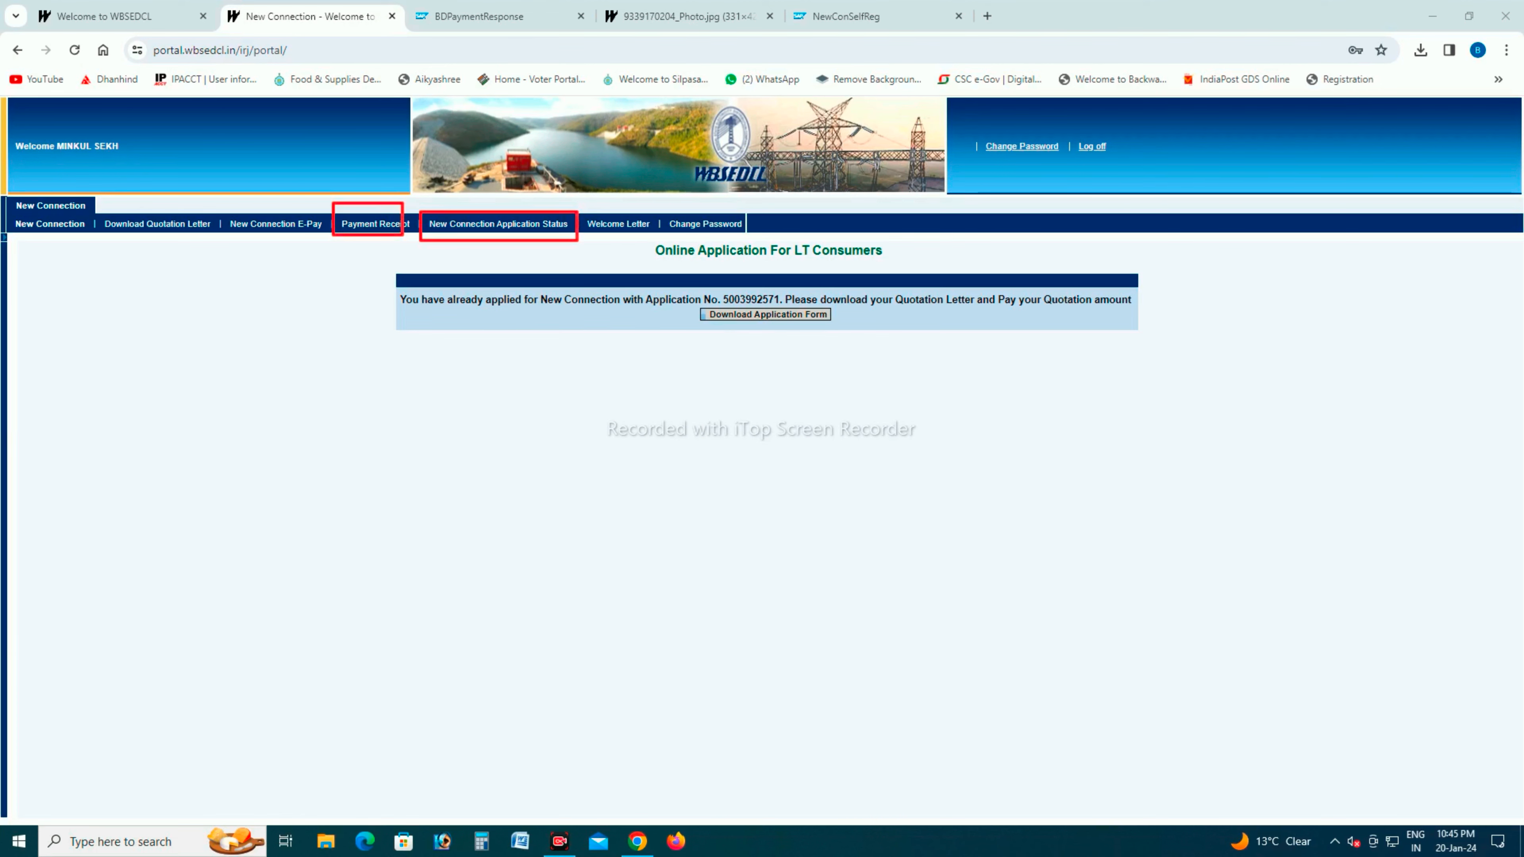
{"action": "left_click", "coordinate": [374, 224]}
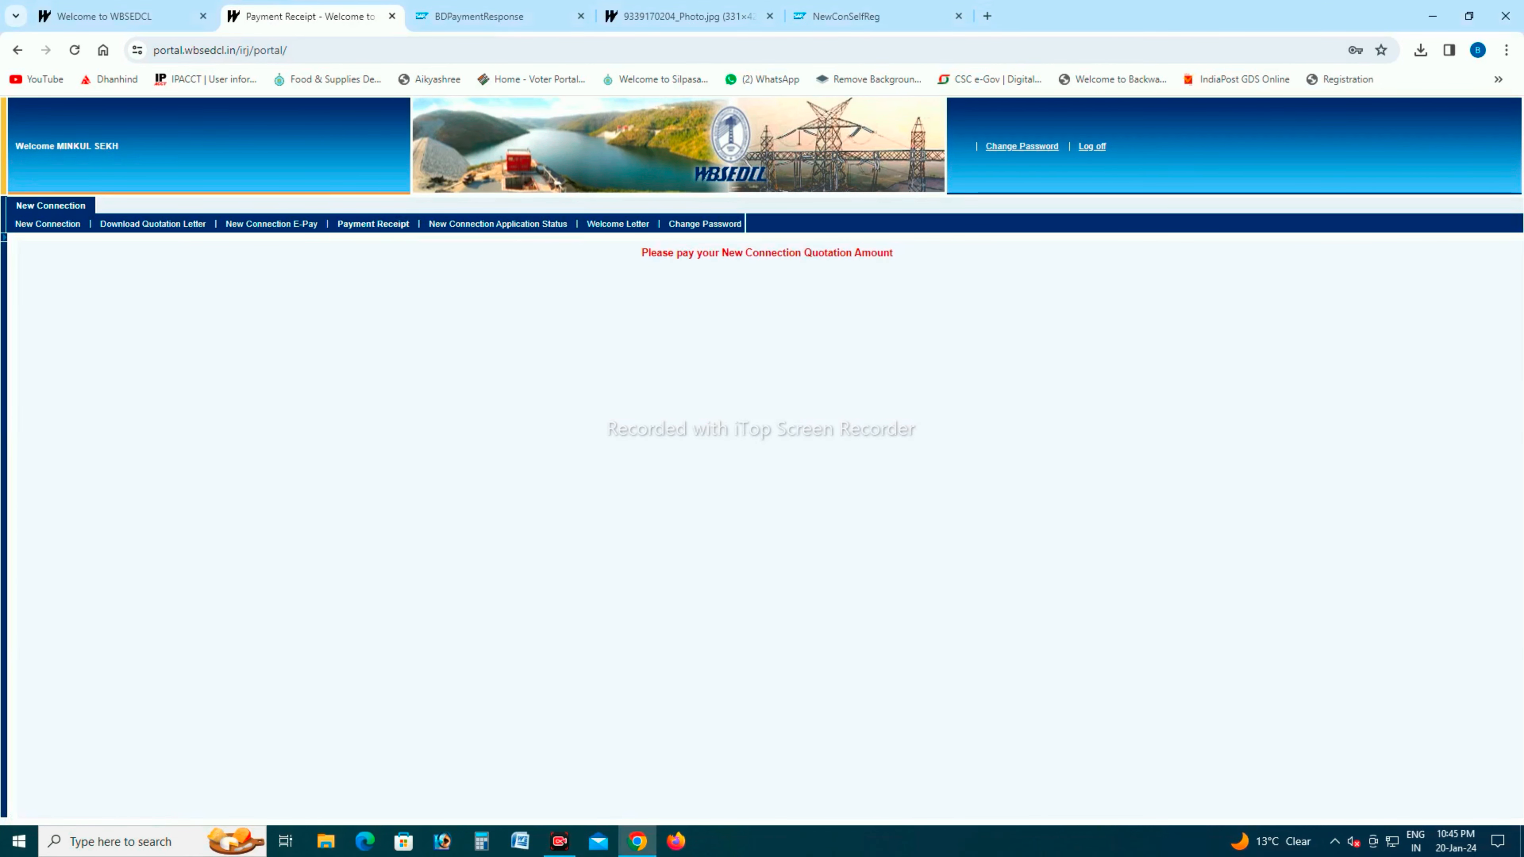
{"action": "left_click", "coordinate": [373, 224]}
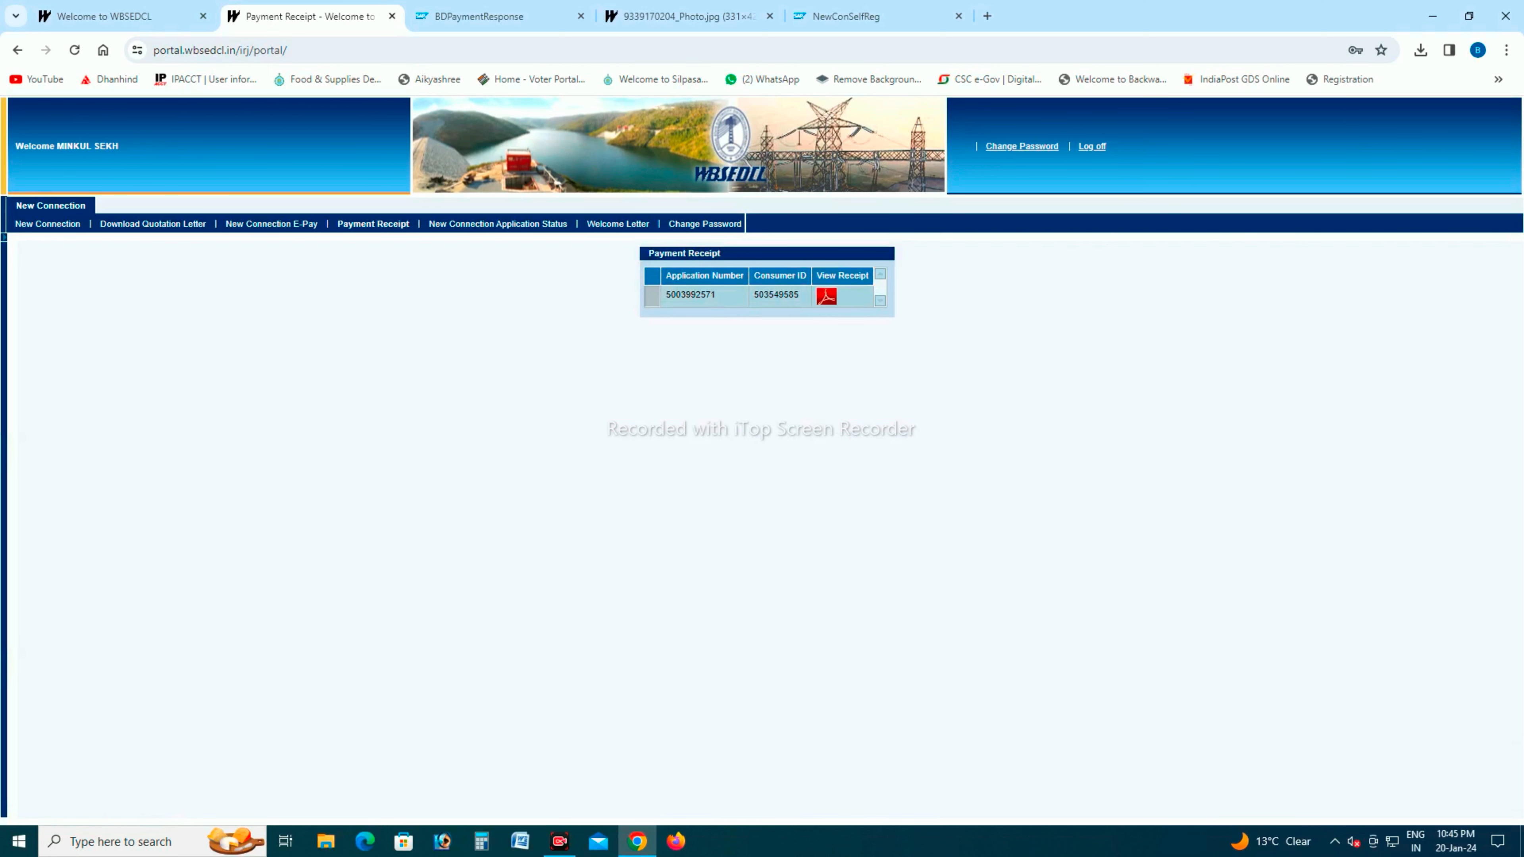
{"action": "left_click", "coordinate": [826, 296]}
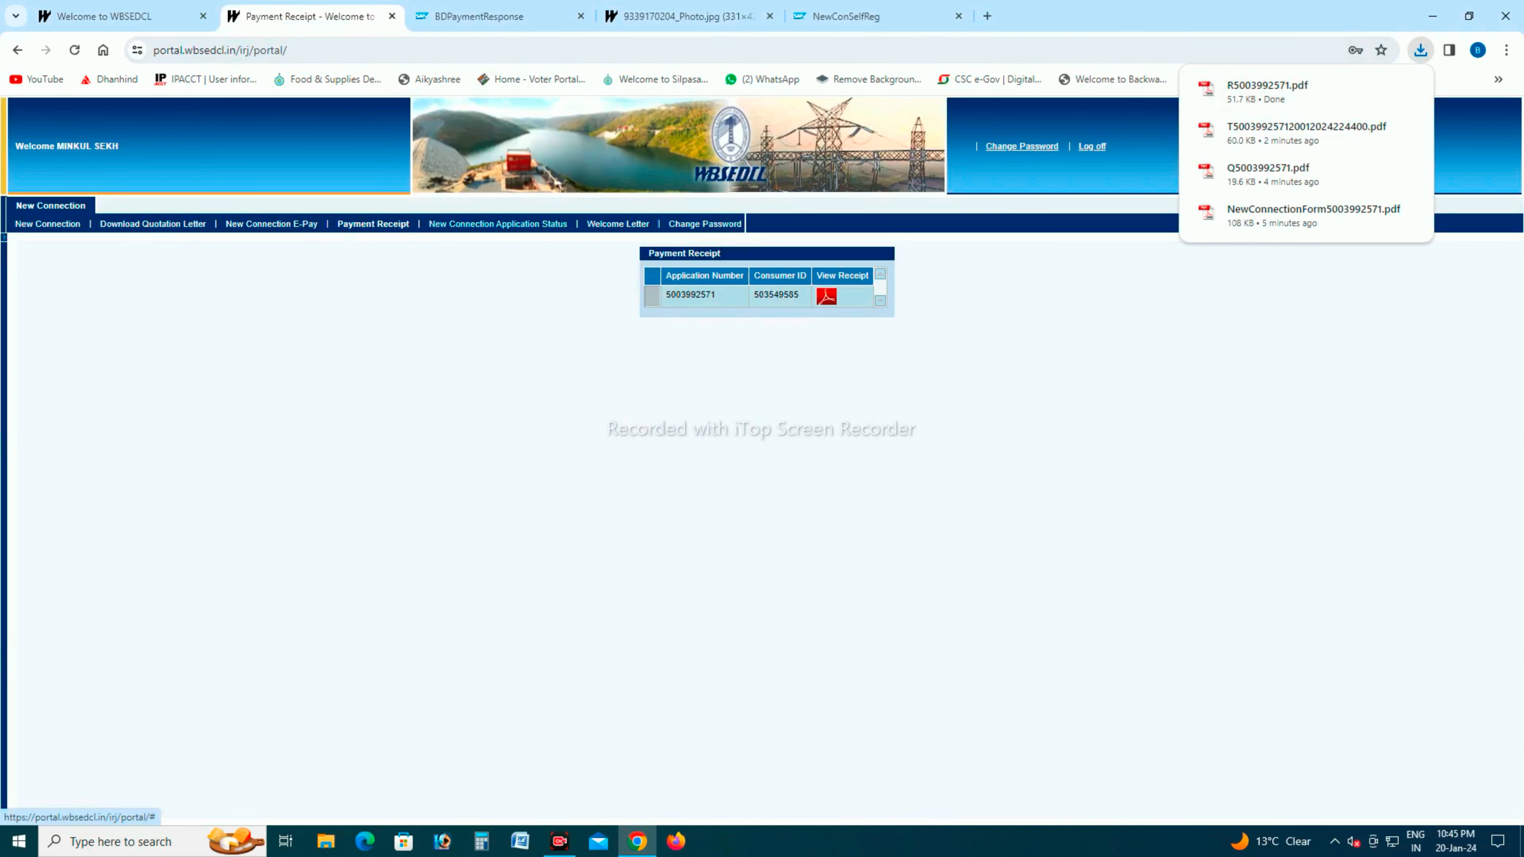
- Check the stage-by-stage status of the new connection application
{"action": "left_click", "coordinate": [497, 224]}
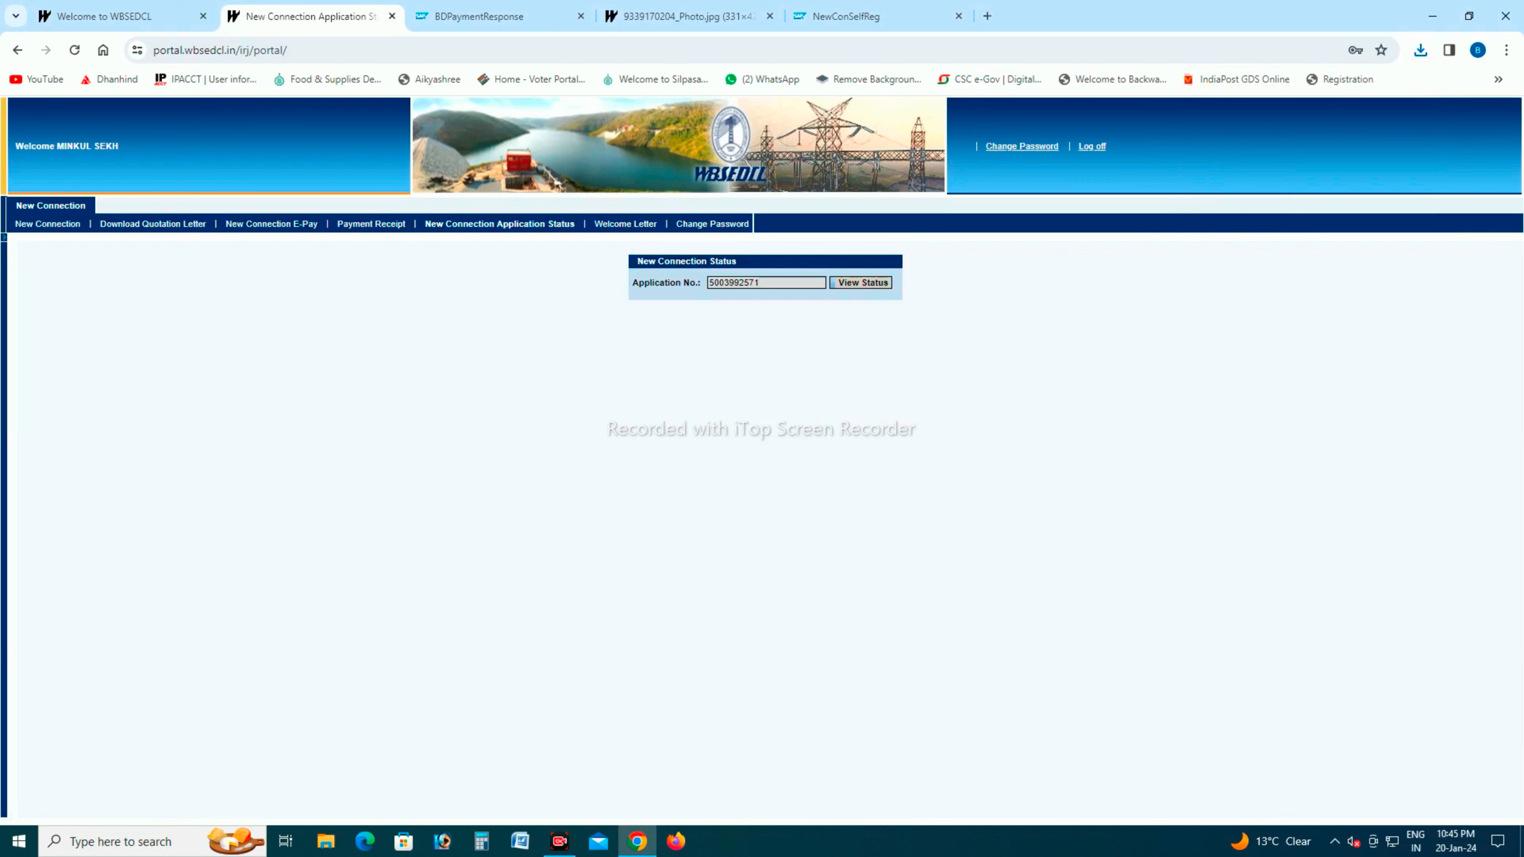
{"action": "left_click", "coordinate": [862, 282]}
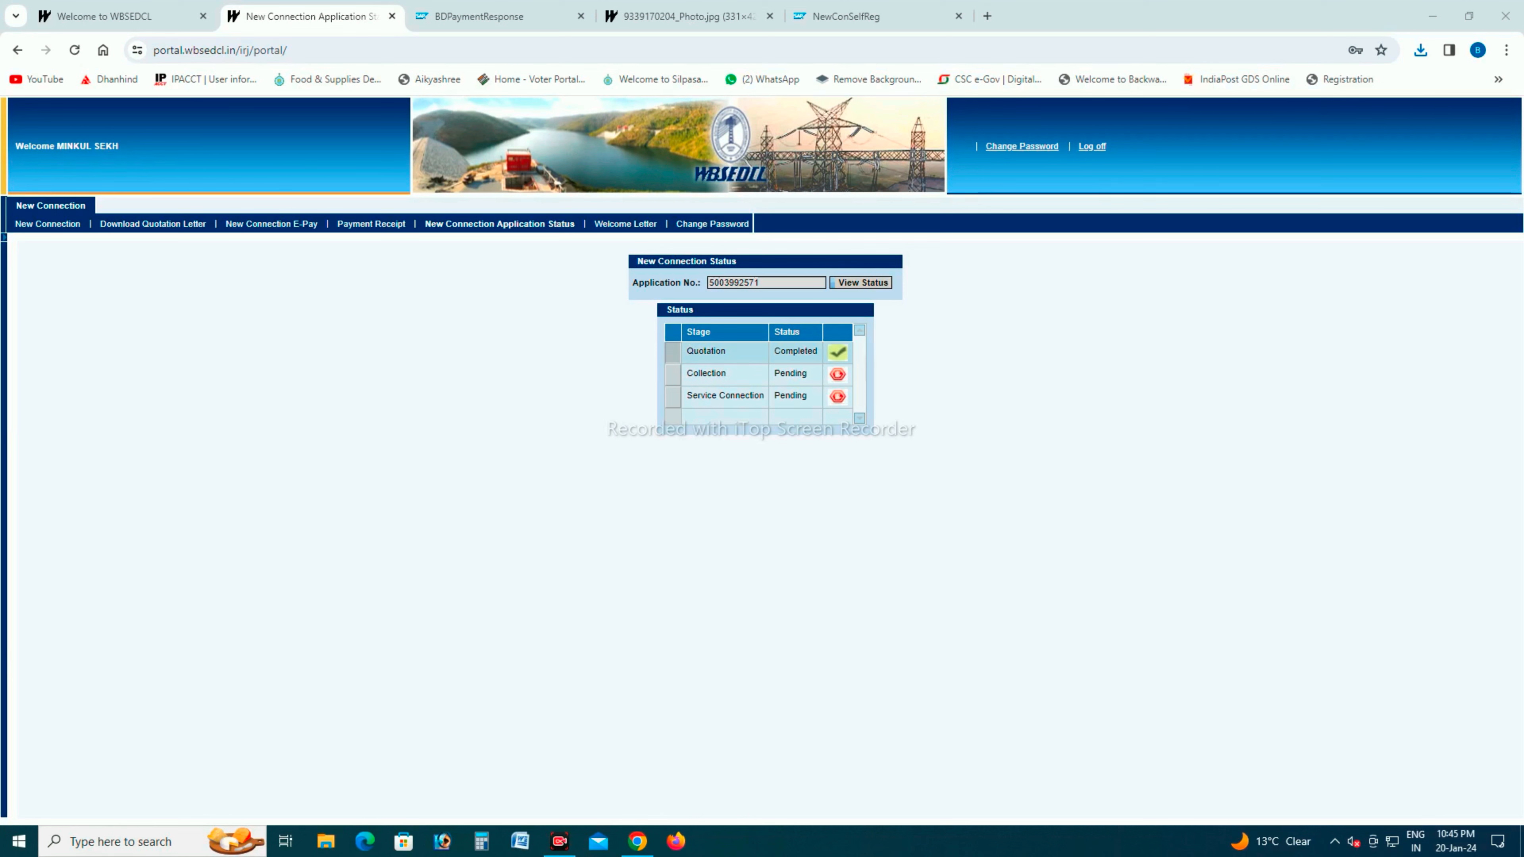
{"action": "left_click_drag", "start_coordinate": [644, 302], "coordinate": [903, 453]}
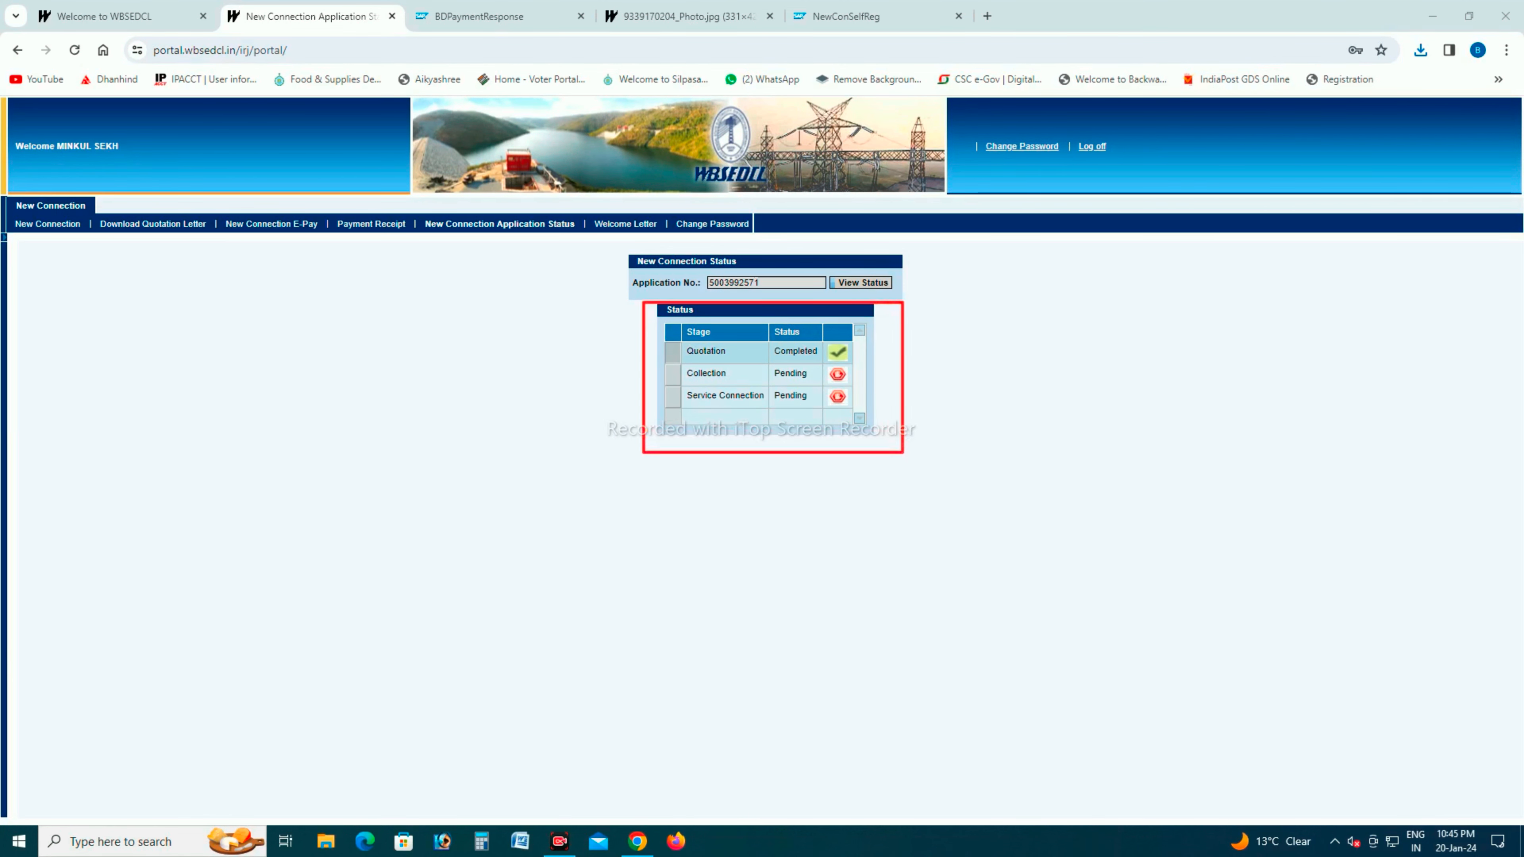
{"action": "key", "text": "Escape"}
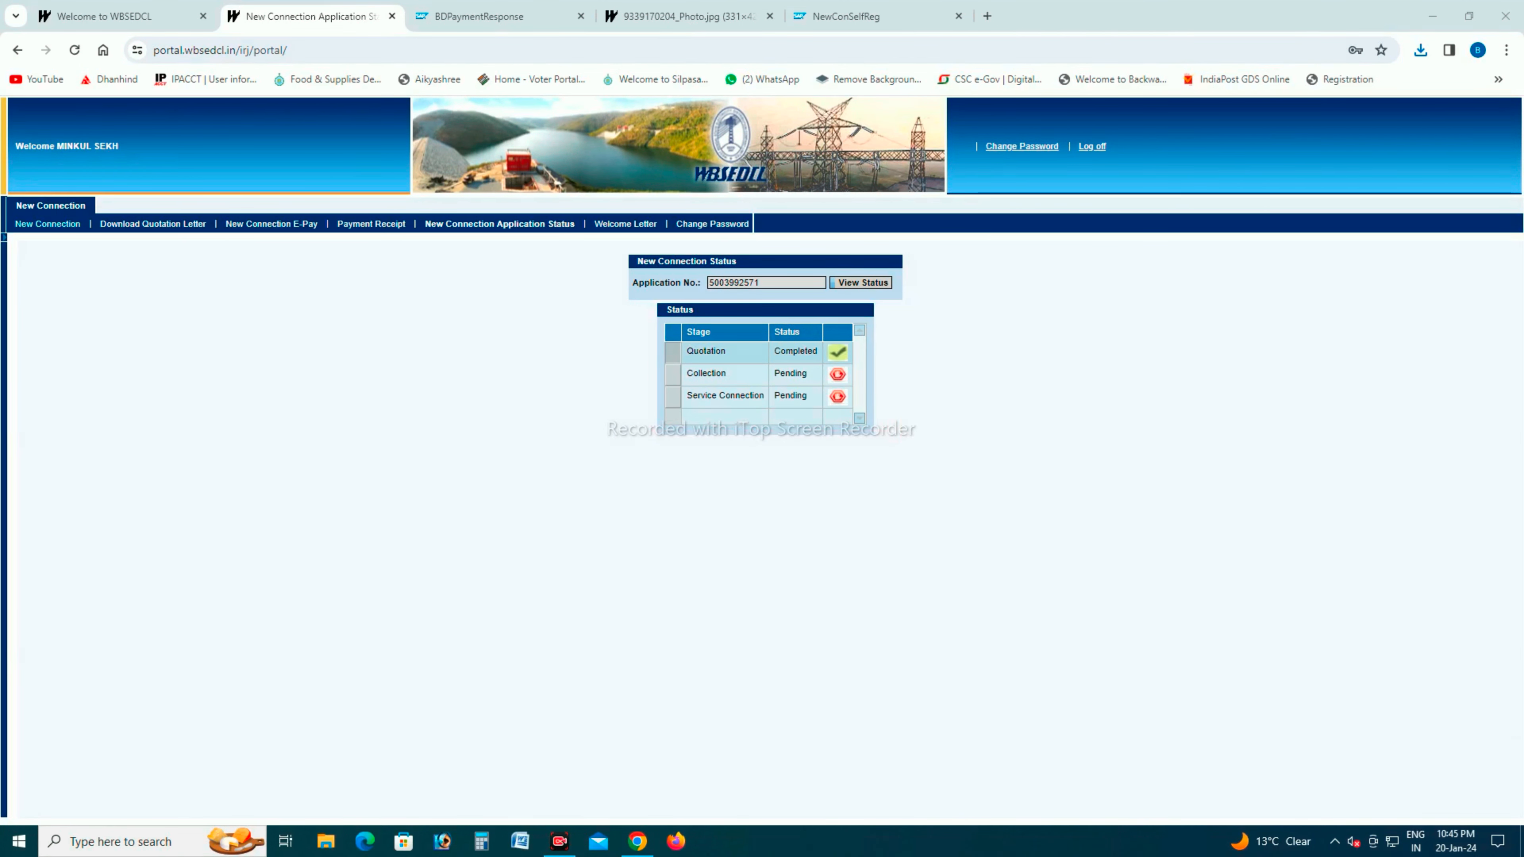
- Close the payment response, uploaded photo and self-registration browser tabs, and log off from the WBSEDCL portal
{"action": "left_click", "coordinate": [47, 223]}
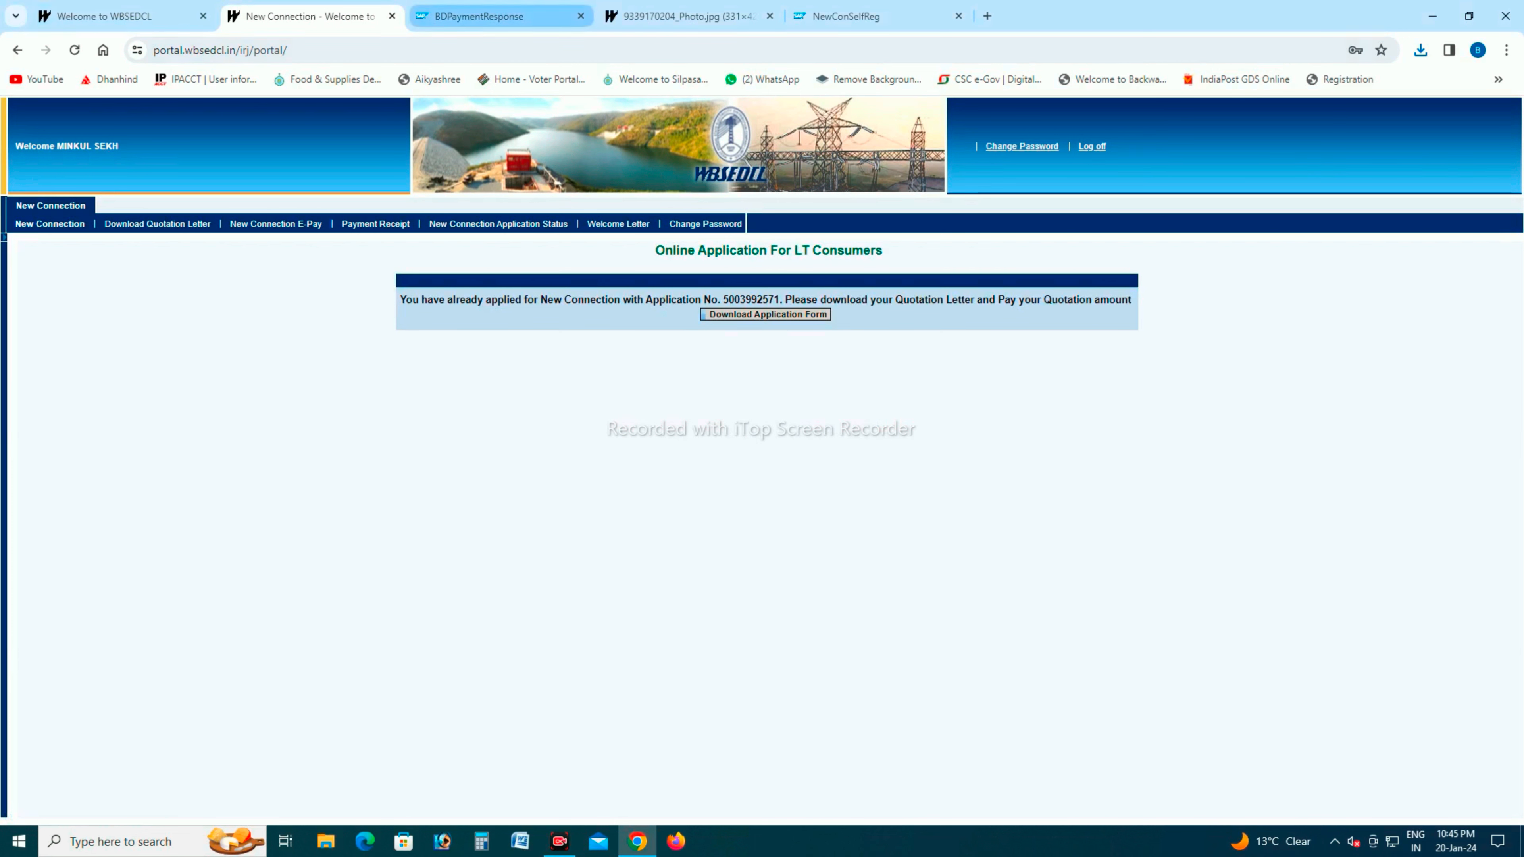
{"action": "left_click", "coordinate": [580, 15]}
{"action": "left_click", "coordinate": [581, 15]}
{"action": "left_click", "coordinate": [580, 15]}
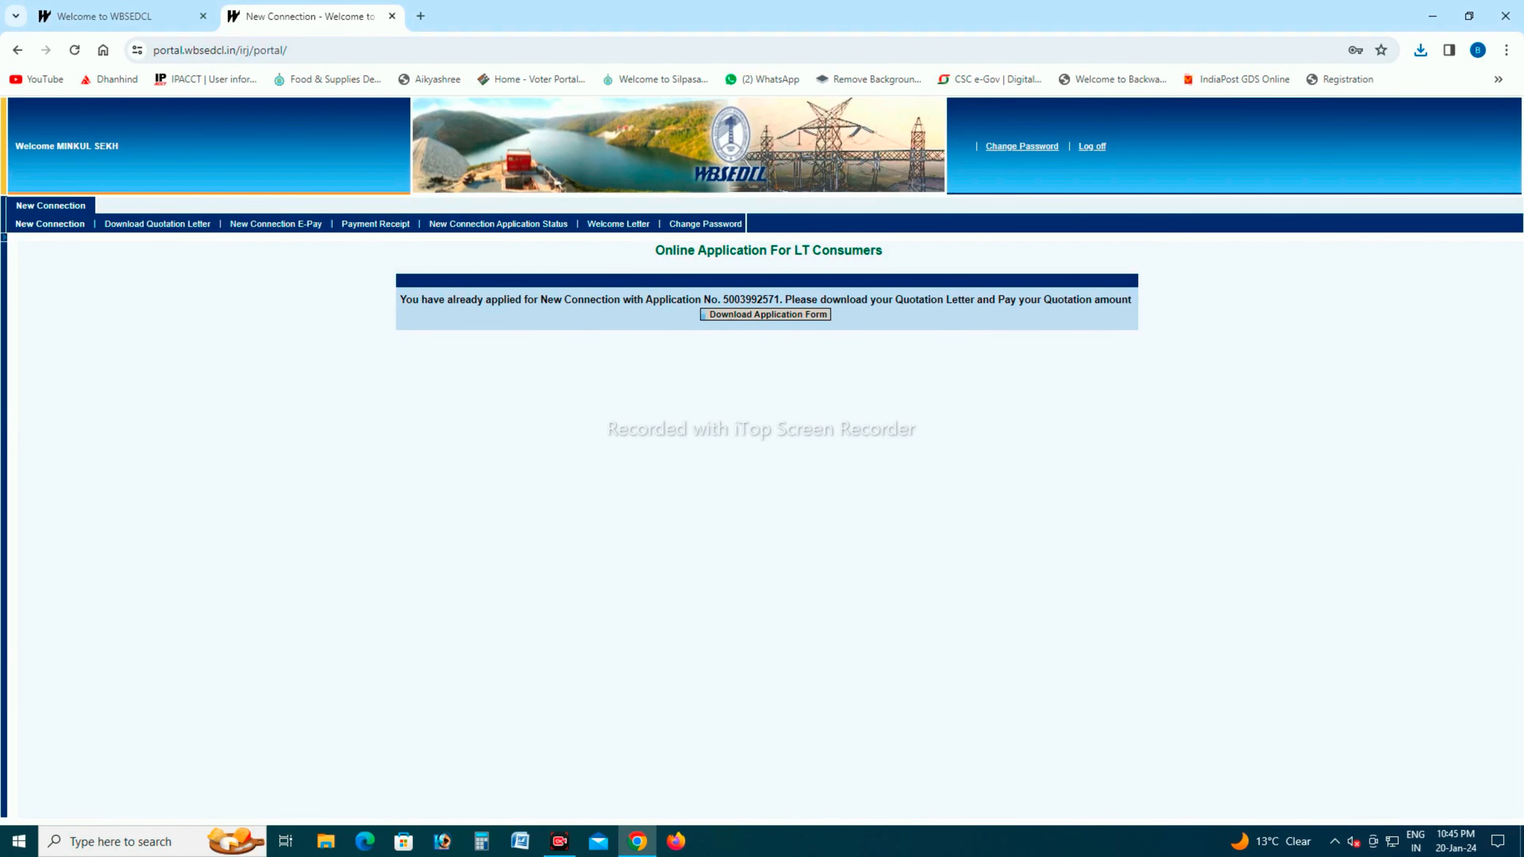
{"action": "left_click", "coordinate": [1092, 146]}
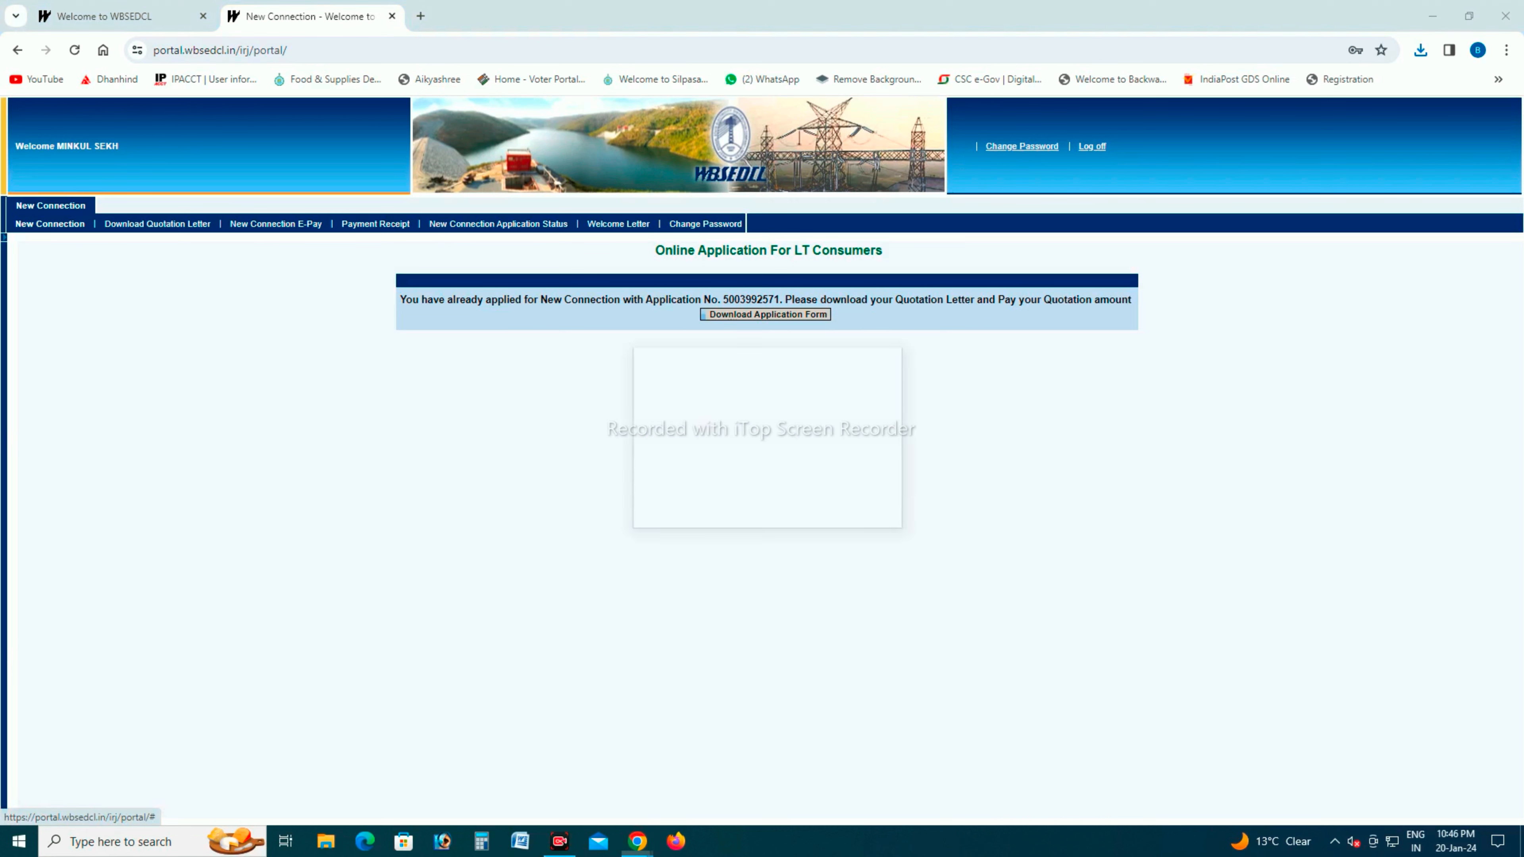
{"action": "left_click", "coordinate": [645, 446]}
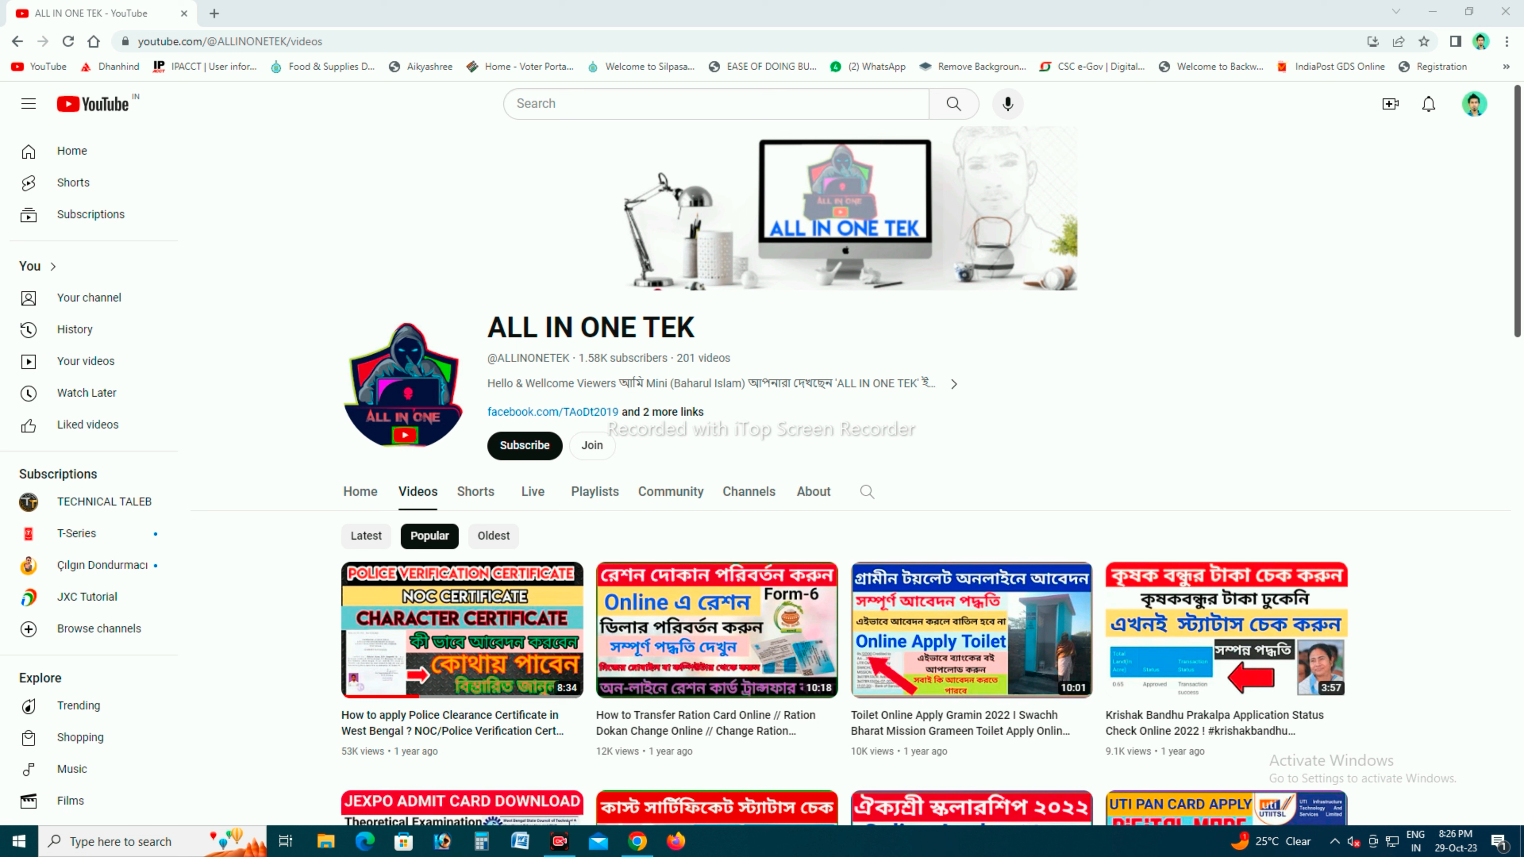
- Subscribe to the ALL IN ONE TEK channel on YouTube and turn on all of its notifications
{"action": "left_click", "coordinate": [524, 445]}
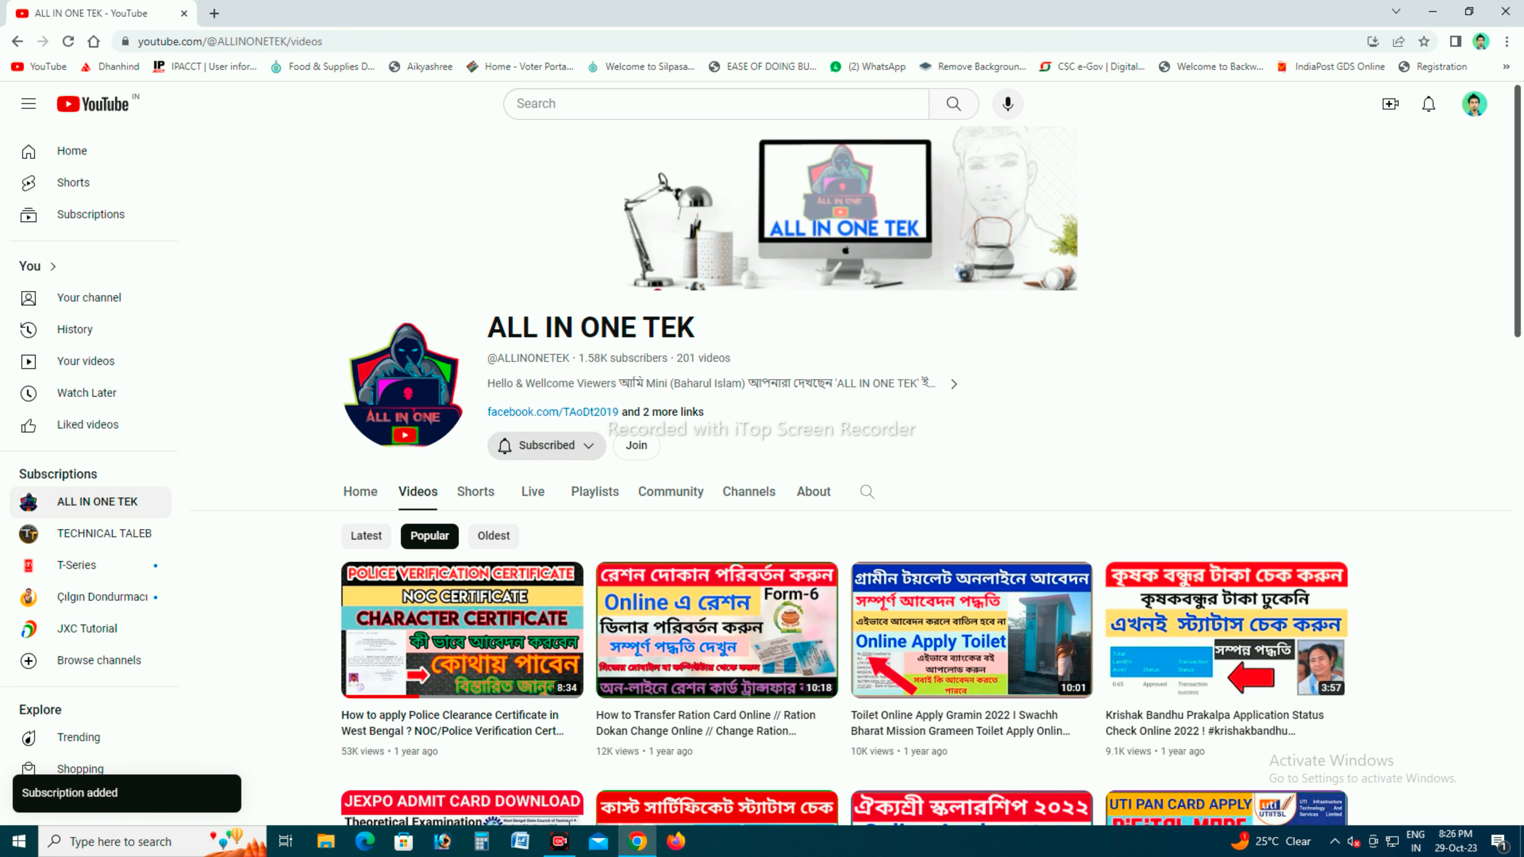
{"action": "left_click", "coordinate": [525, 445]}
{"action": "left_click", "coordinate": [538, 480]}
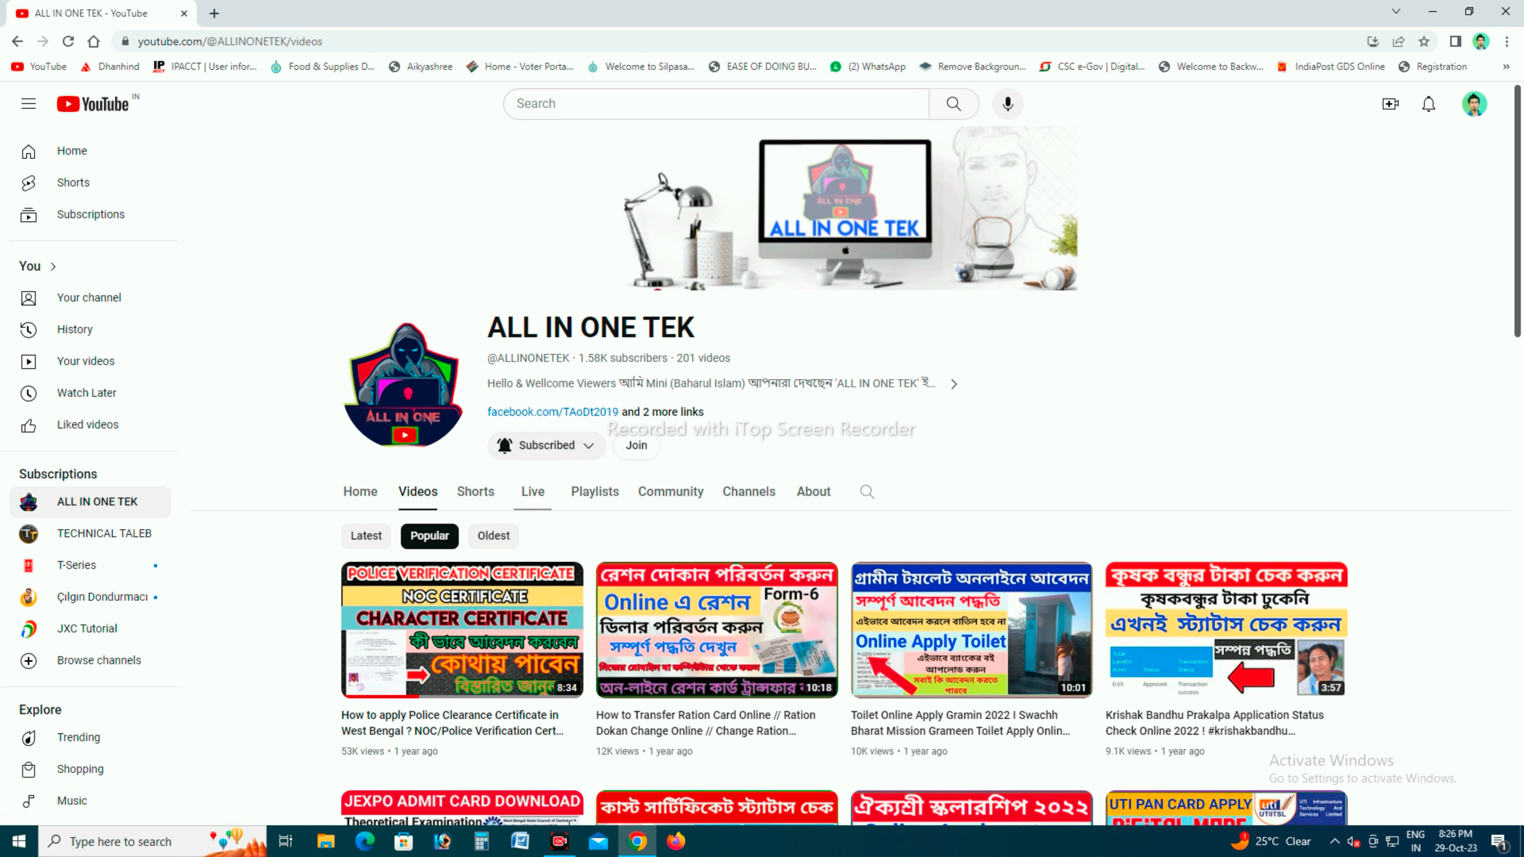